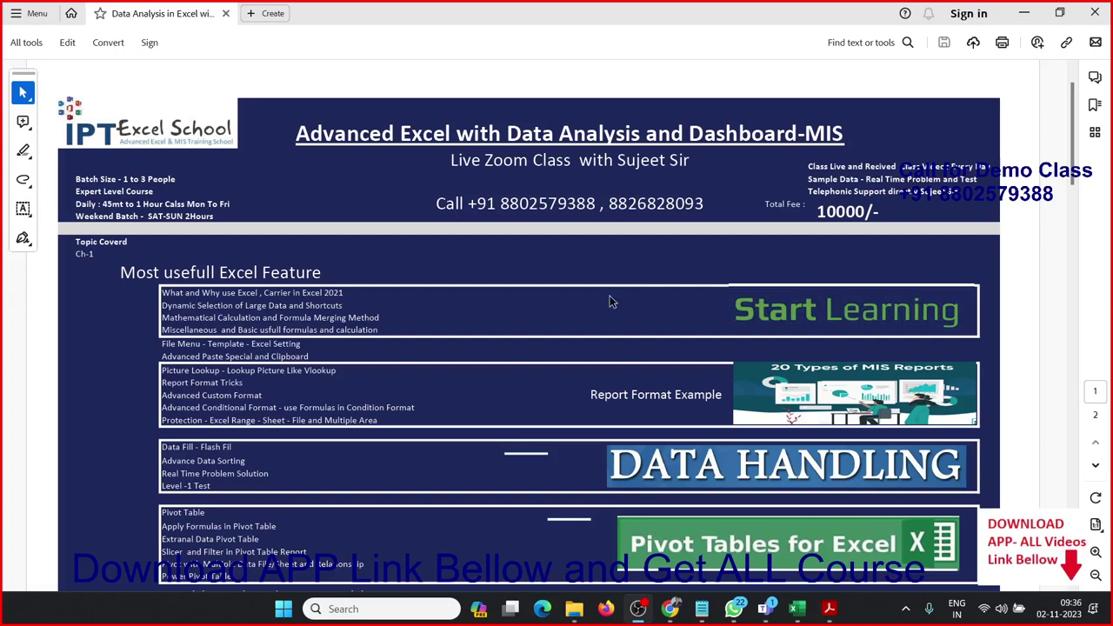
Step: Scroll the course PDF down to the Ch-2 dashboard, >500 Formulas and Lookup Formuls sections, noting the Pivot Table topics
{"action": "scroll", "coordinate": [492, 308], "scroll_direction": "down", "scroll_amount": 1}
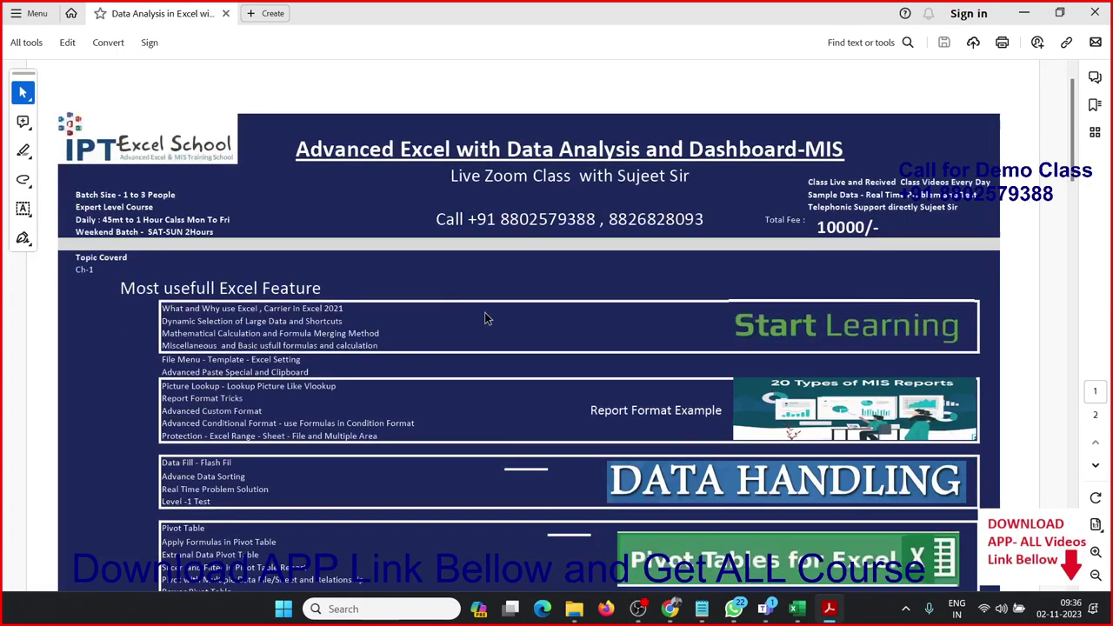
{"action": "scroll", "coordinate": [348, 314], "scroll_direction": "down", "scroll_amount": 2}
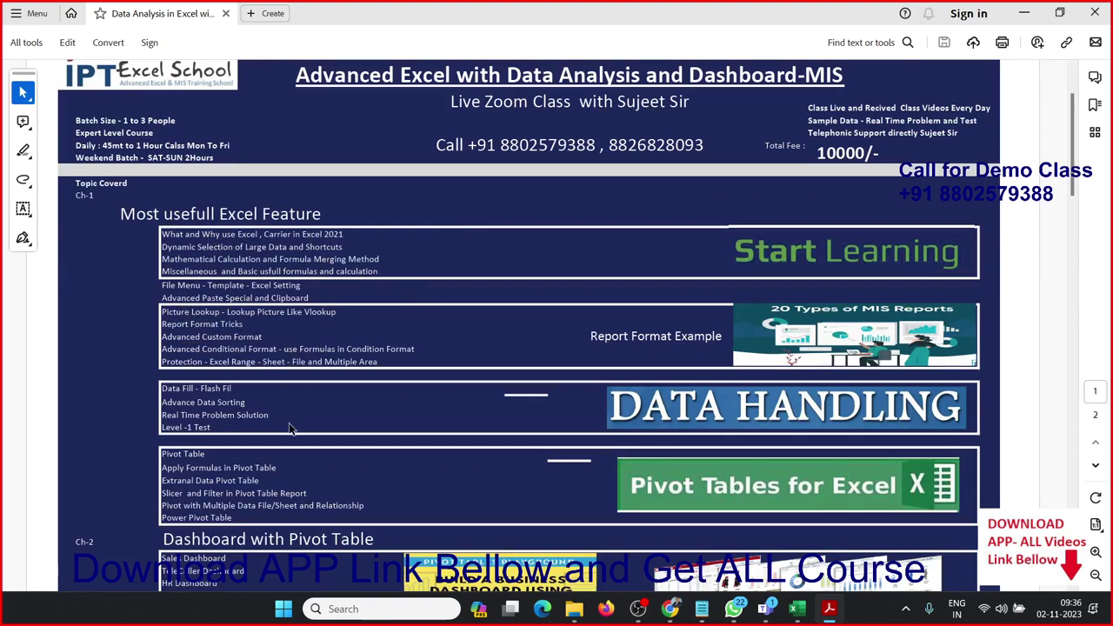
{"action": "scroll", "coordinate": [229, 406], "scroll_direction": "down", "scroll_amount": 1}
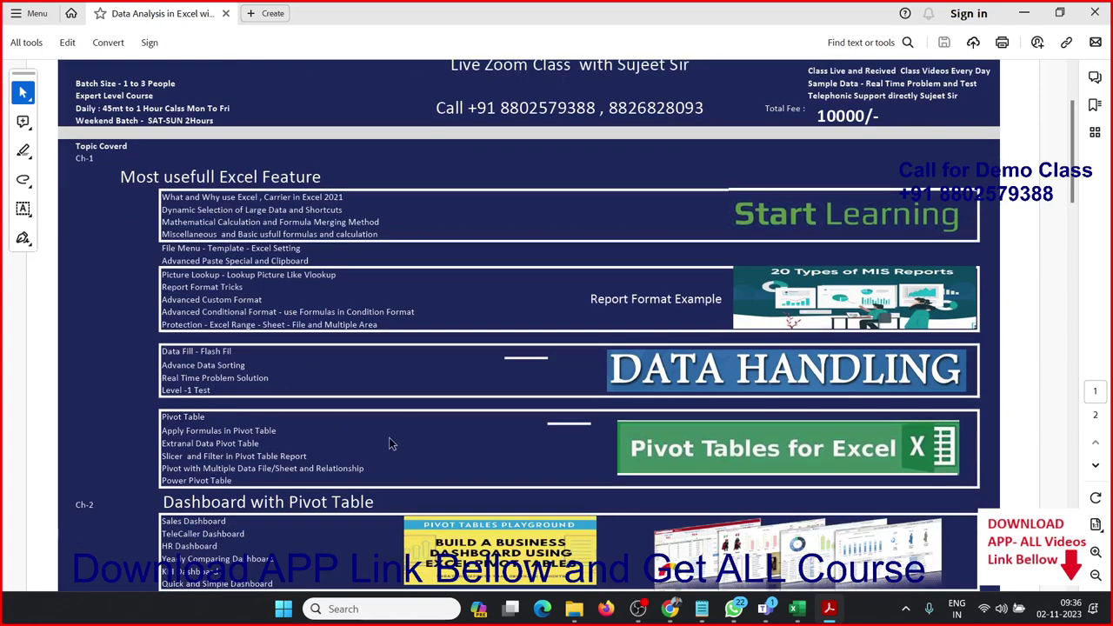
{"action": "scroll", "coordinate": [263, 442], "scroll_direction": "down", "scroll_amount": 1}
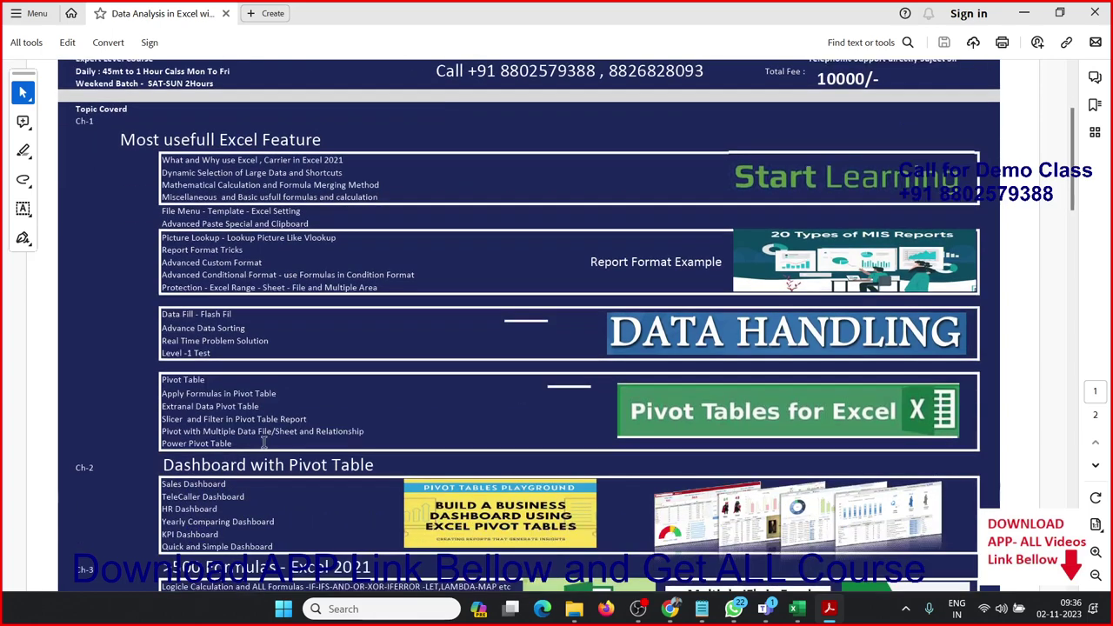
{"action": "scroll", "coordinate": [264, 441], "scroll_direction": "down", "scroll_amount": 1}
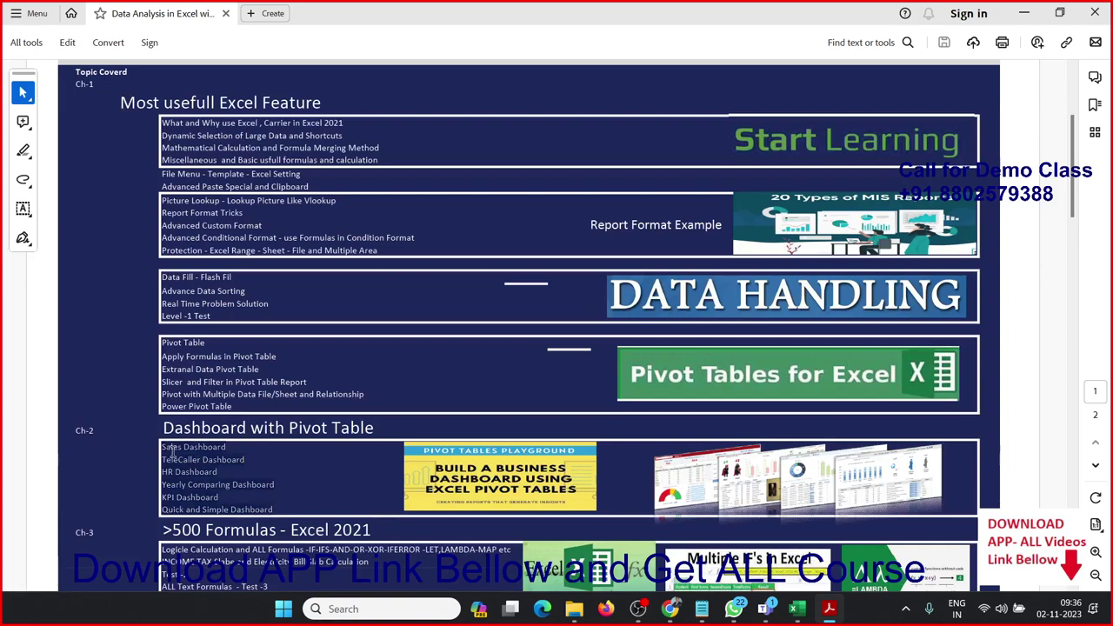
{"action": "scroll", "coordinate": [170, 426], "scroll_direction": "up", "scroll_amount": 1}
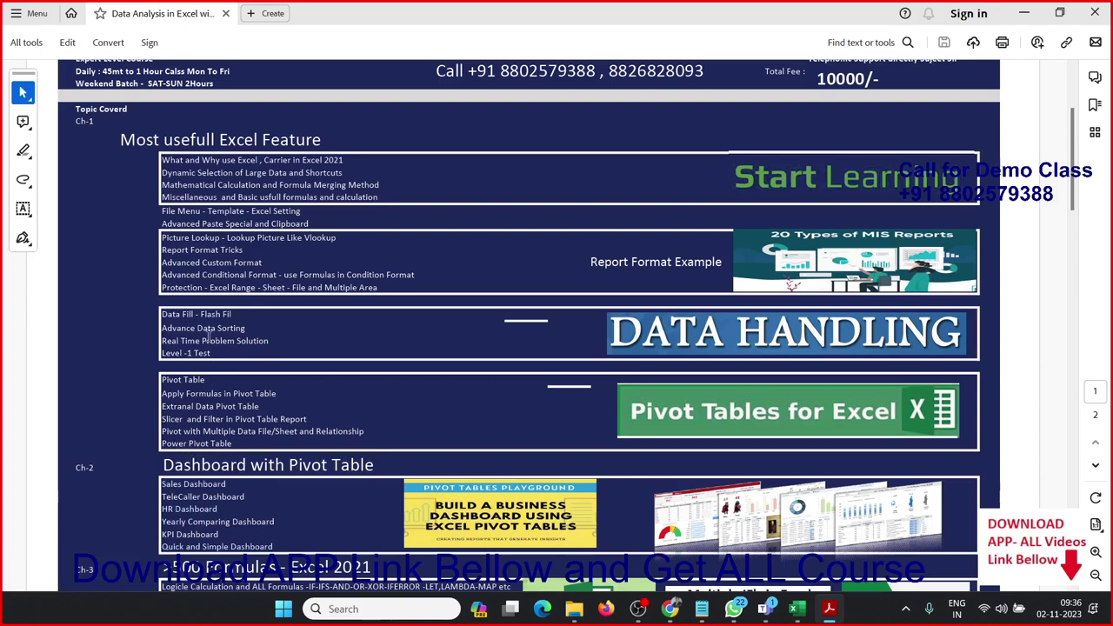
{"action": "left_click", "coordinate": [209, 298]}
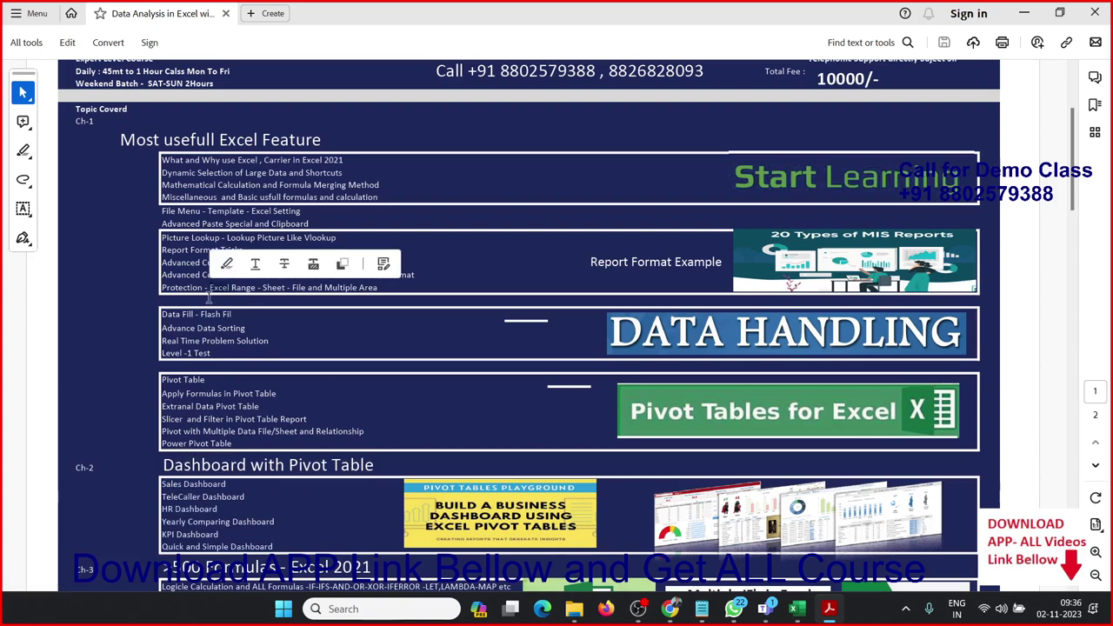
{"action": "left_click", "coordinate": [214, 388]}
{"action": "scroll", "coordinate": [215, 389], "scroll_direction": "down", "scroll_amount": 2}
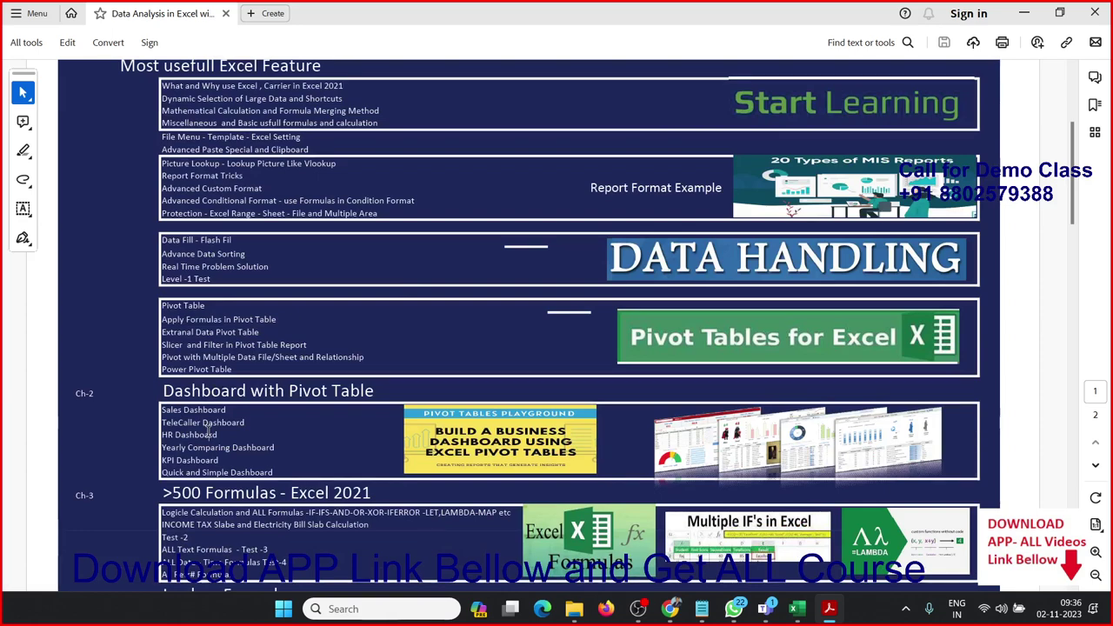
Step: Highlight words in the Ch-3 topics: Calculation, INCOME tax slab, text, date and All Refr# formulas
{"action": "scroll", "coordinate": [209, 433], "scroll_direction": "down", "scroll_amount": 2}
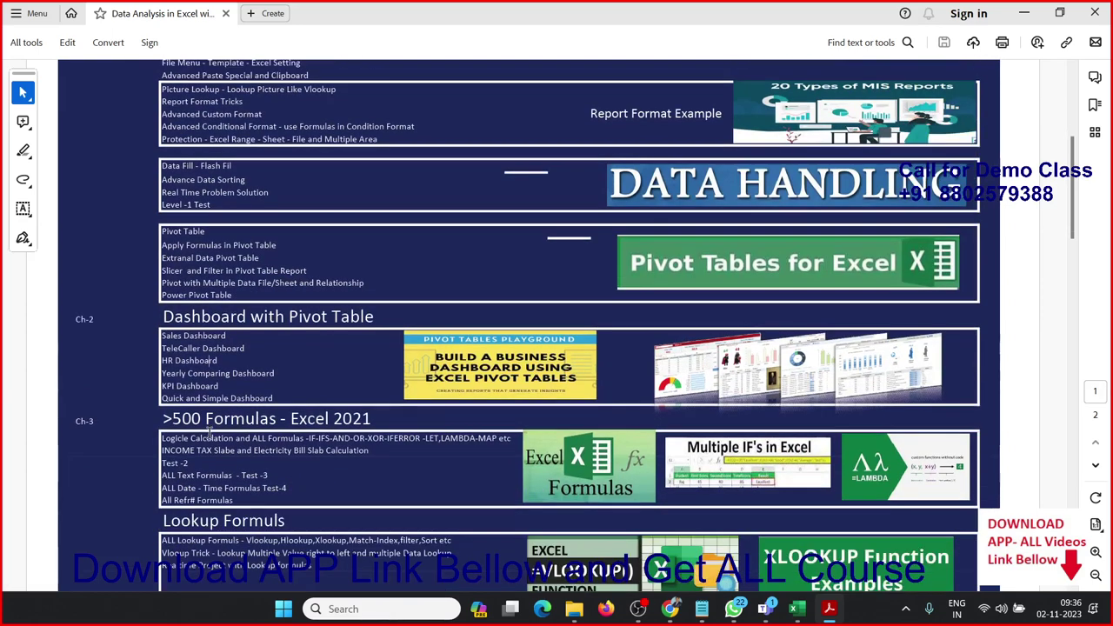
{"action": "scroll", "coordinate": [208, 432], "scroll_direction": "down", "scroll_amount": 3}
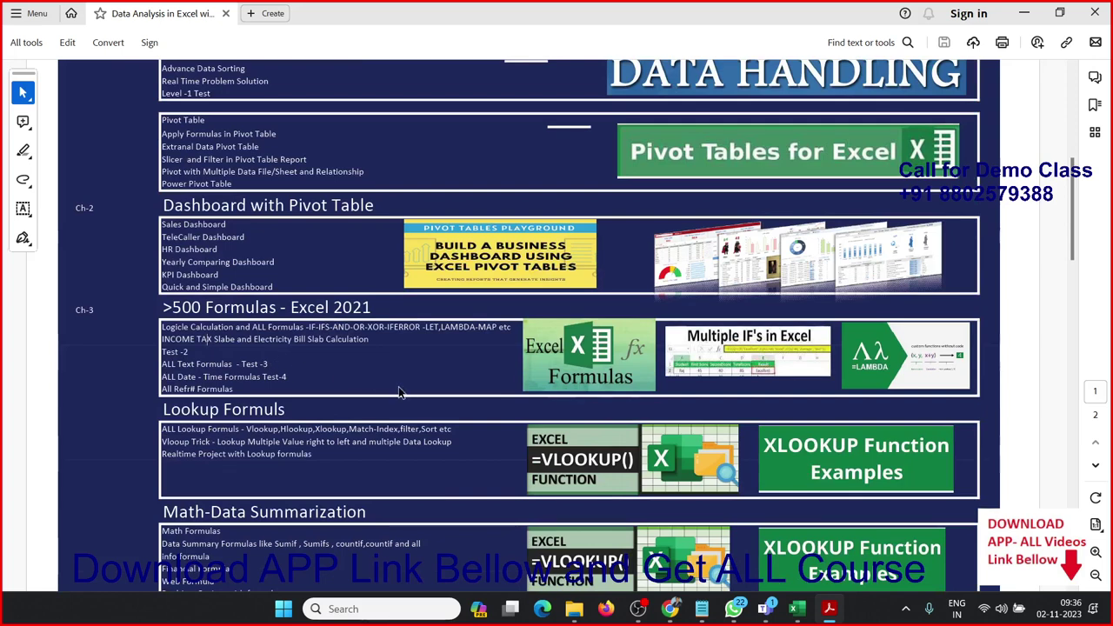
{"action": "double_click", "coordinate": [191, 324]}
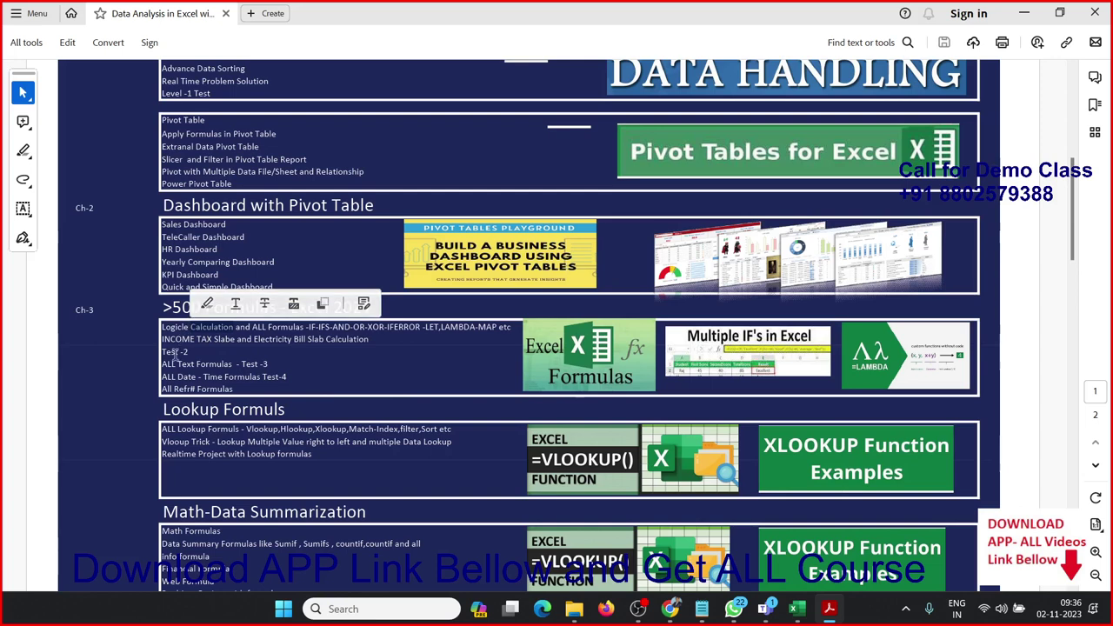
{"action": "double_click", "coordinate": [178, 339]}
{"action": "left_click", "coordinate": [169, 368]}
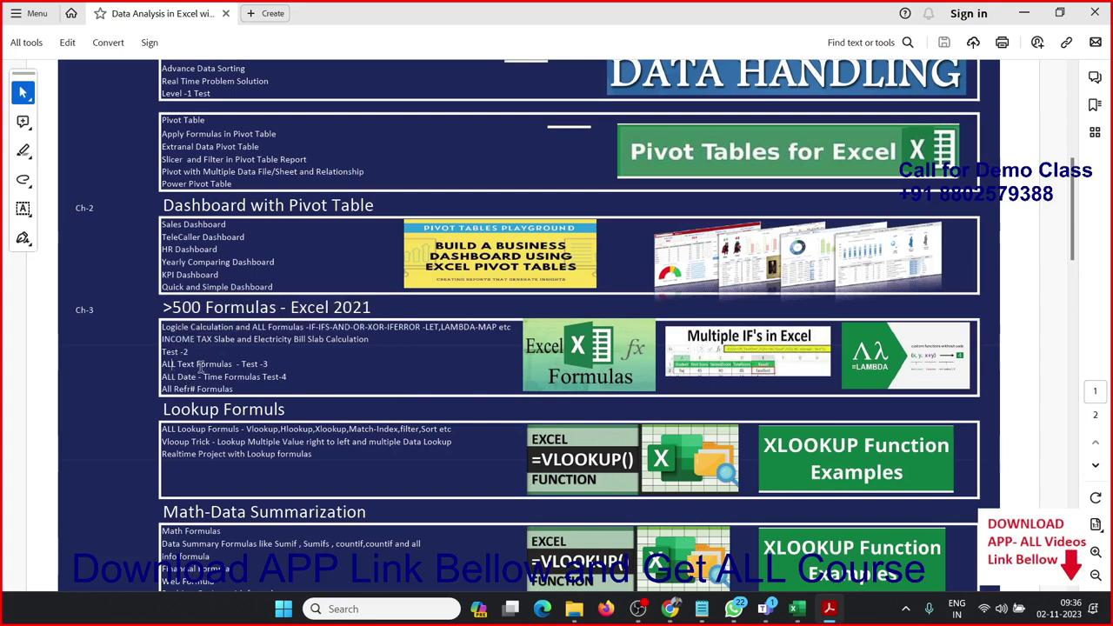
{"action": "double_click", "coordinate": [201, 365]}
{"action": "double_click", "coordinate": [193, 376]}
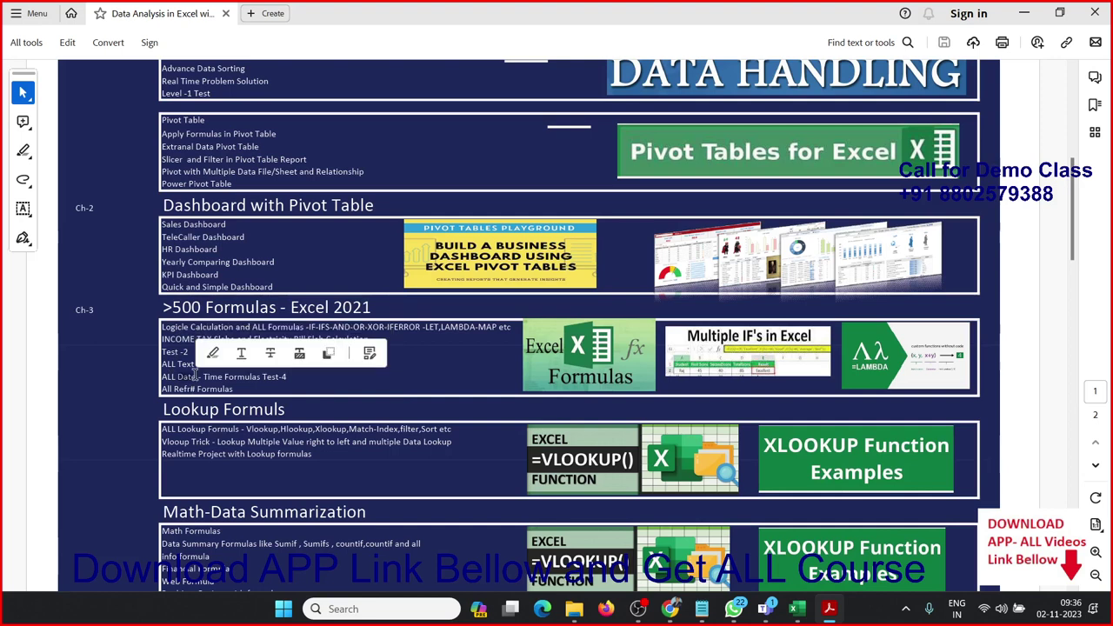
{"action": "double_click", "coordinate": [182, 389]}
Step: Go over the ALL Lookup Formuls topics, selecting the Vlooup Trick and Realtime Project lines
{"action": "scroll", "coordinate": [185, 389], "scroll_direction": "down", "scroll_amount": 1}
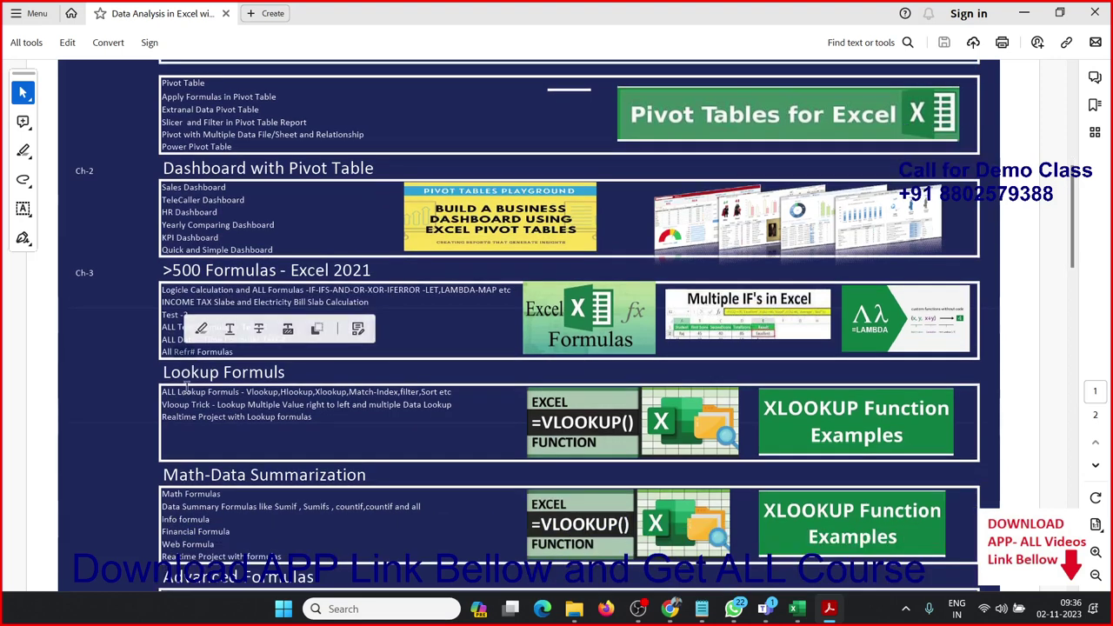
{"action": "double_click", "coordinate": [186, 390]}
{"action": "left_click", "coordinate": [227, 416]}
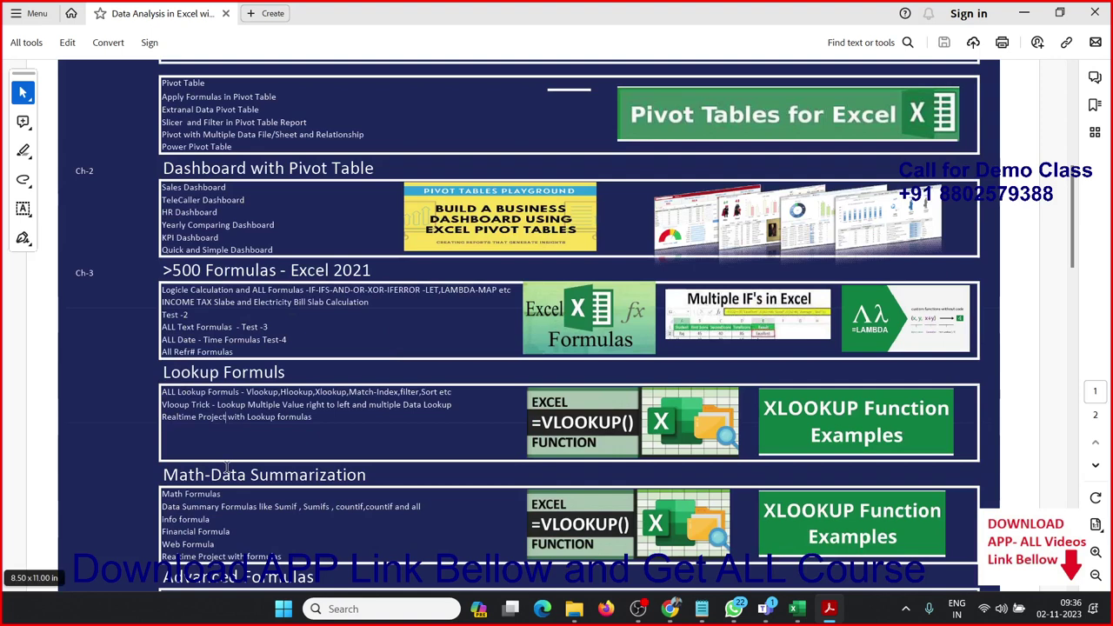
{"action": "double_click", "coordinate": [196, 405]}
{"action": "left_click", "coordinate": [227, 449]}
{"action": "double_click", "coordinate": [237, 416]}
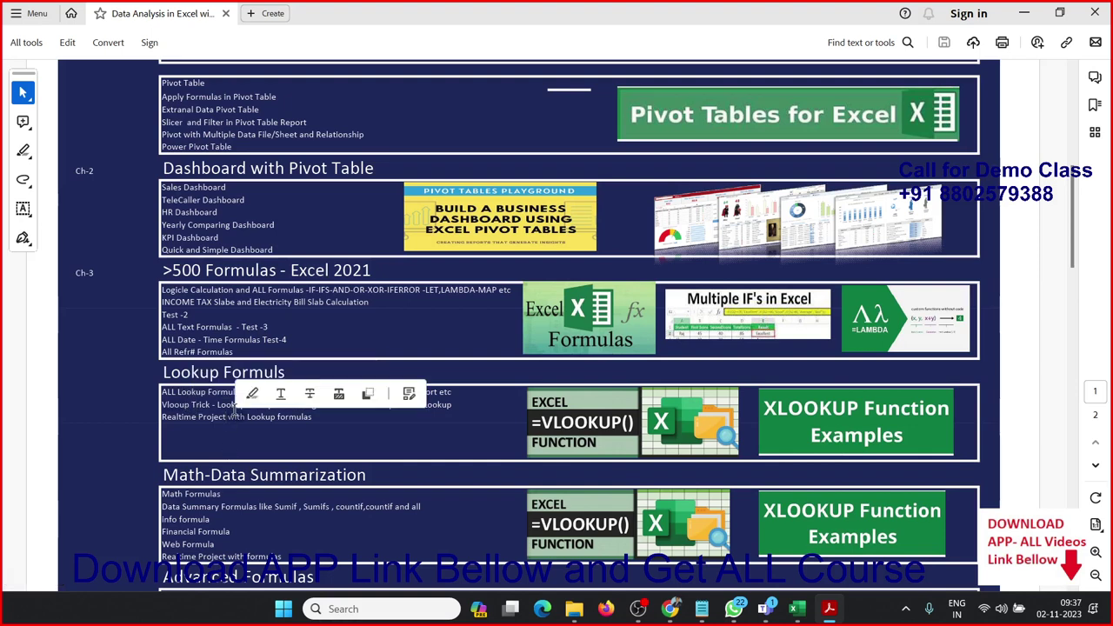
{"action": "left_click", "coordinate": [252, 445]}
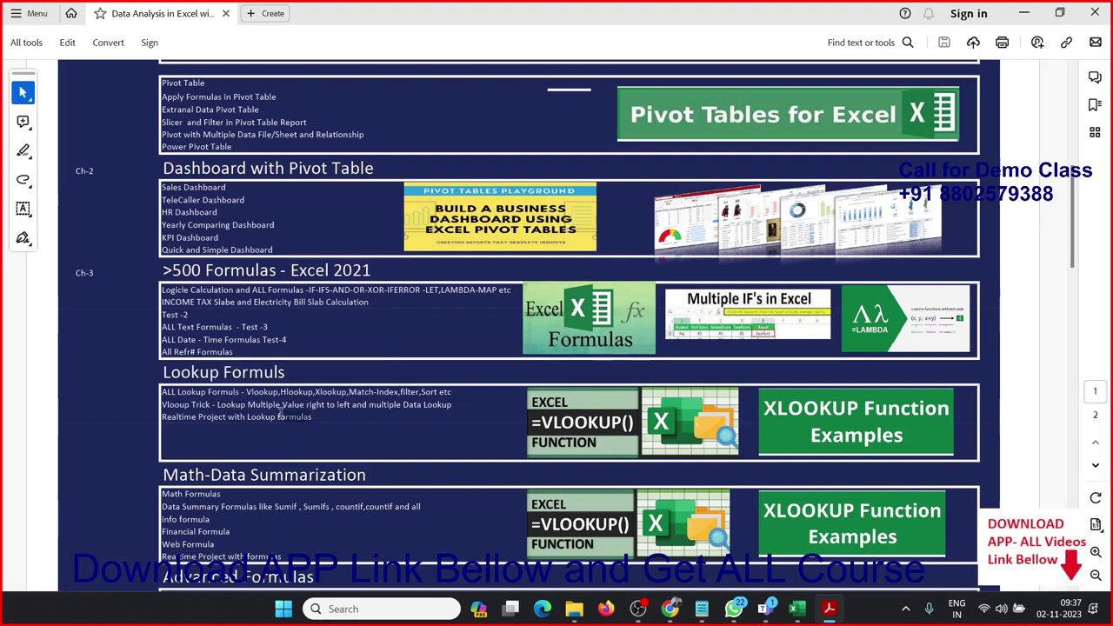
{"action": "mouse_move", "coordinate": [312, 421]}
{"action": "left_mouse_down"}
{"action": "mouse_move", "coordinate": [223, 396]}
{"action": "mouse_move", "coordinate": [174, 315]}
{"action": "left_mouse_up"}
{"action": "scroll", "coordinate": [337, 470], "scroll_direction": "down", "scroll_amount": 2}
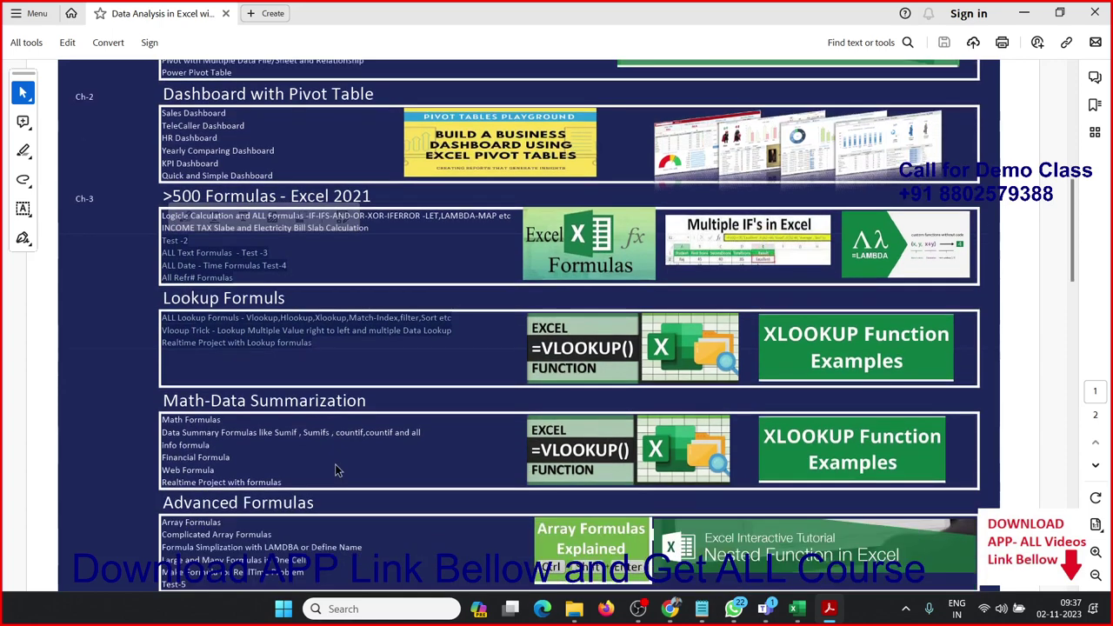
Step: Highlight the Math-Data Summarization topics: summary, info, Financial and Web formulas, and Realtime Project
{"action": "scroll", "coordinate": [335, 462], "scroll_direction": "down", "scroll_amount": 1}
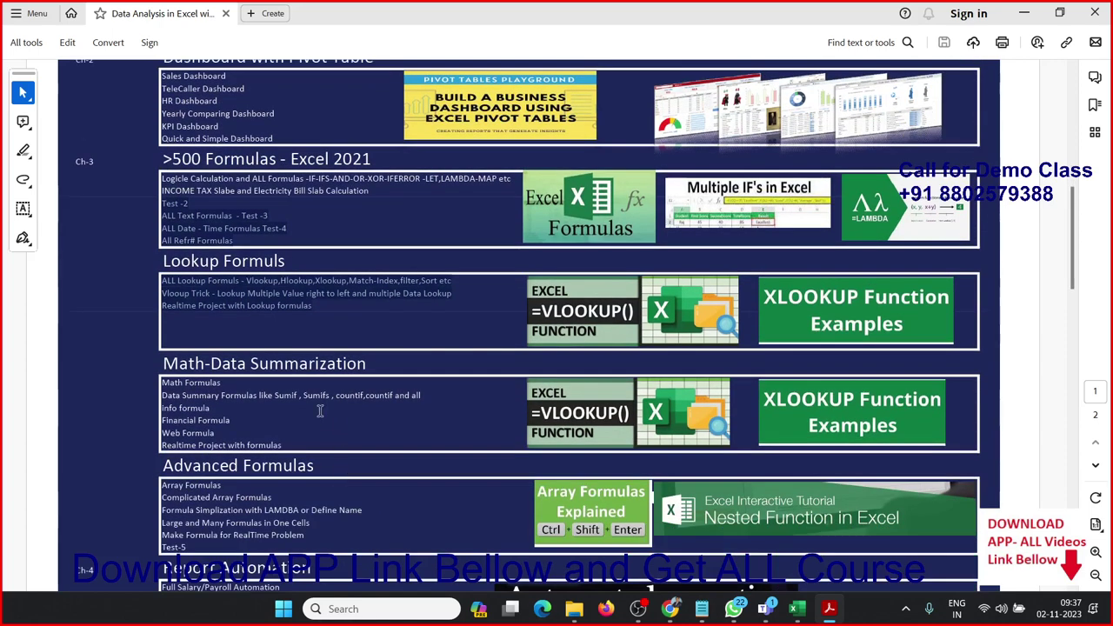
{"action": "double_click", "coordinate": [279, 367]}
{"action": "double_click", "coordinate": [265, 395]}
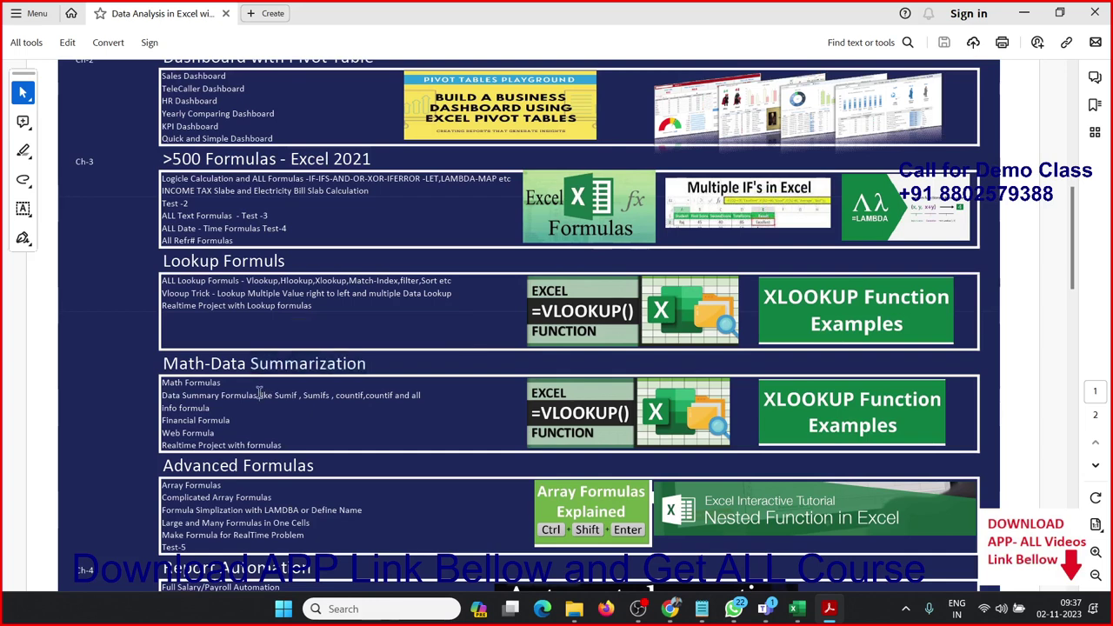
{"action": "left_click", "coordinate": [266, 402]}
{"action": "double_click", "coordinate": [202, 411]}
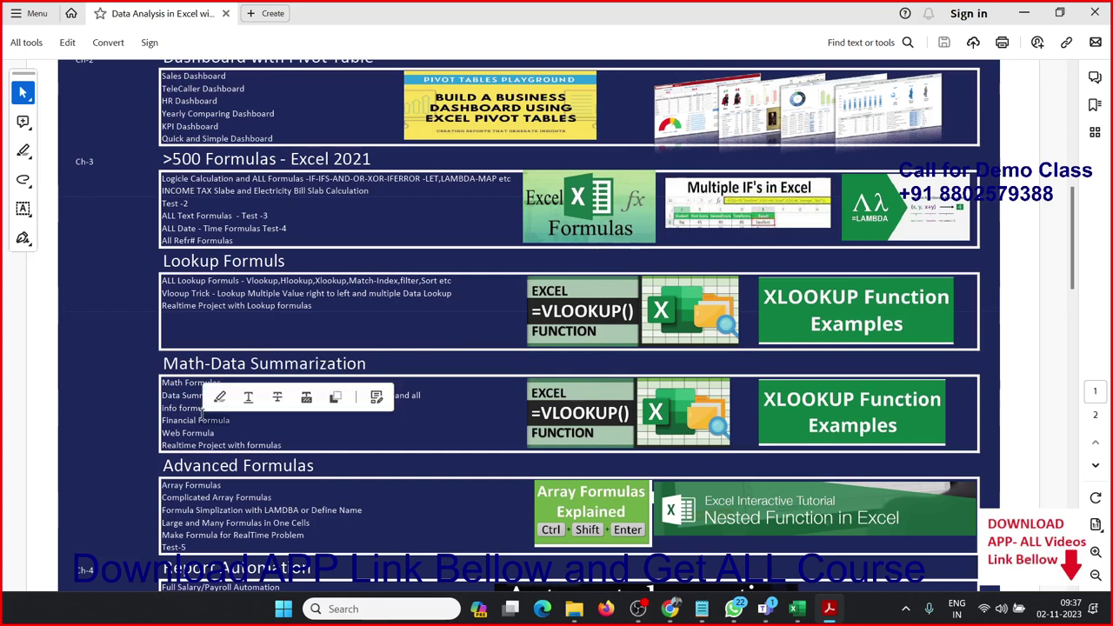
{"action": "double_click", "coordinate": [213, 420]}
{"action": "double_click", "coordinate": [228, 435]}
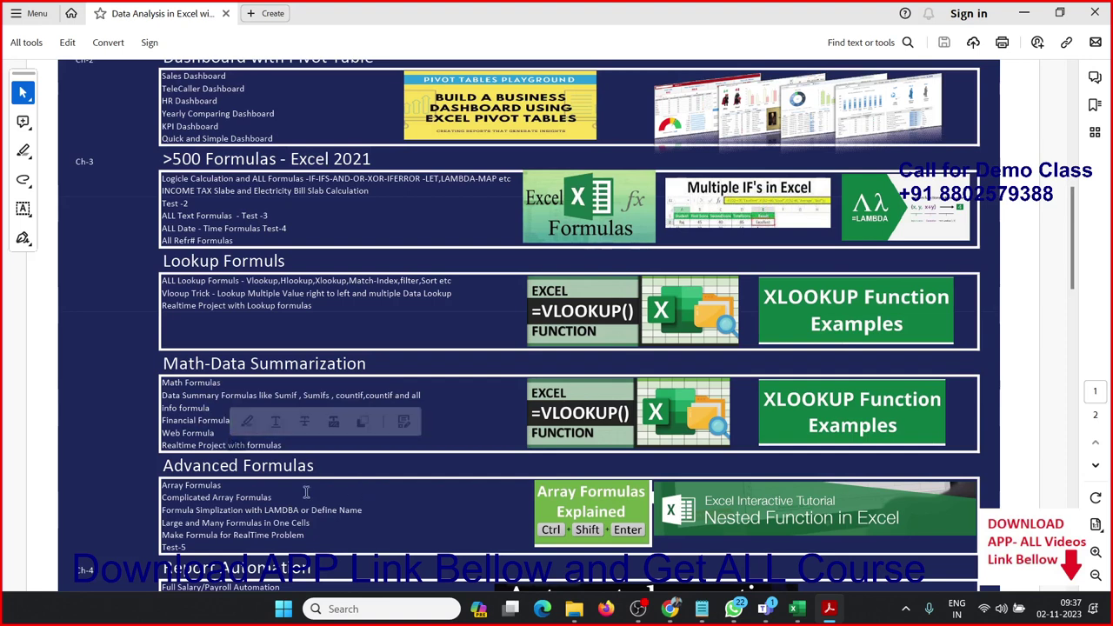
{"action": "double_click", "coordinate": [221, 445]}
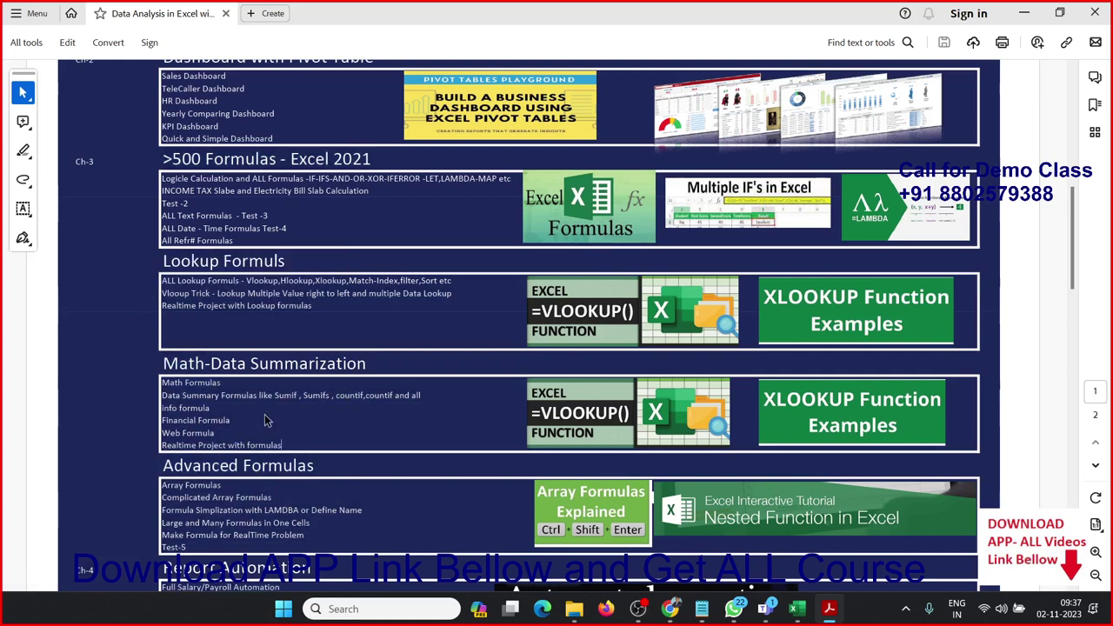
Step: Select the Advanced Formulas topics: Array, Complicated Array, LAMBDA and Make Formula for RealTime Problem
{"action": "scroll", "coordinate": [312, 444], "scroll_direction": "down", "scroll_amount": 1}
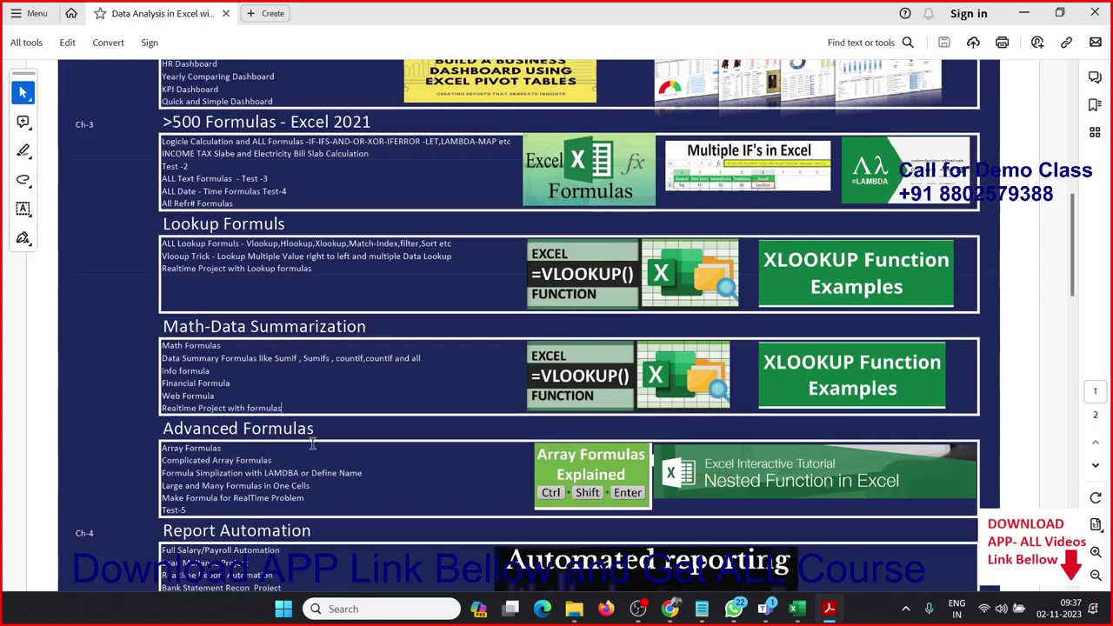
{"action": "double_click", "coordinate": [223, 441]}
{"action": "double_click", "coordinate": [224, 444]}
{"action": "left_click", "coordinate": [225, 445]}
{"action": "double_click", "coordinate": [237, 458]}
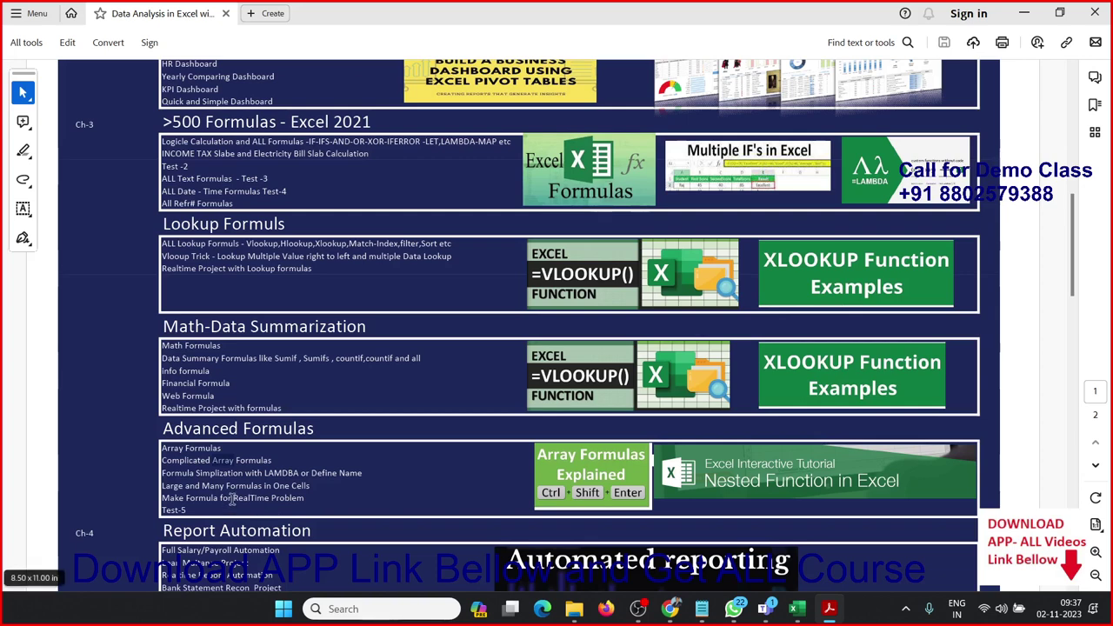
{"action": "double_click", "coordinate": [287, 498]}
{"action": "left_click_drag", "start_coordinate": [288, 497], "coordinate": [220, 518]}
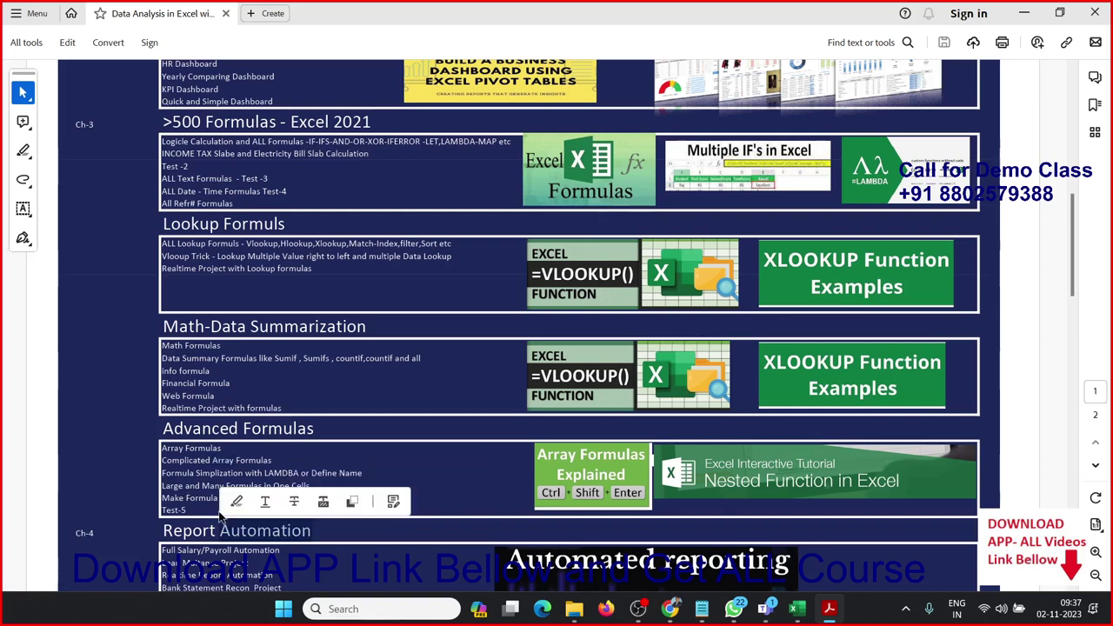
{"action": "double_click", "coordinate": [354, 472]}
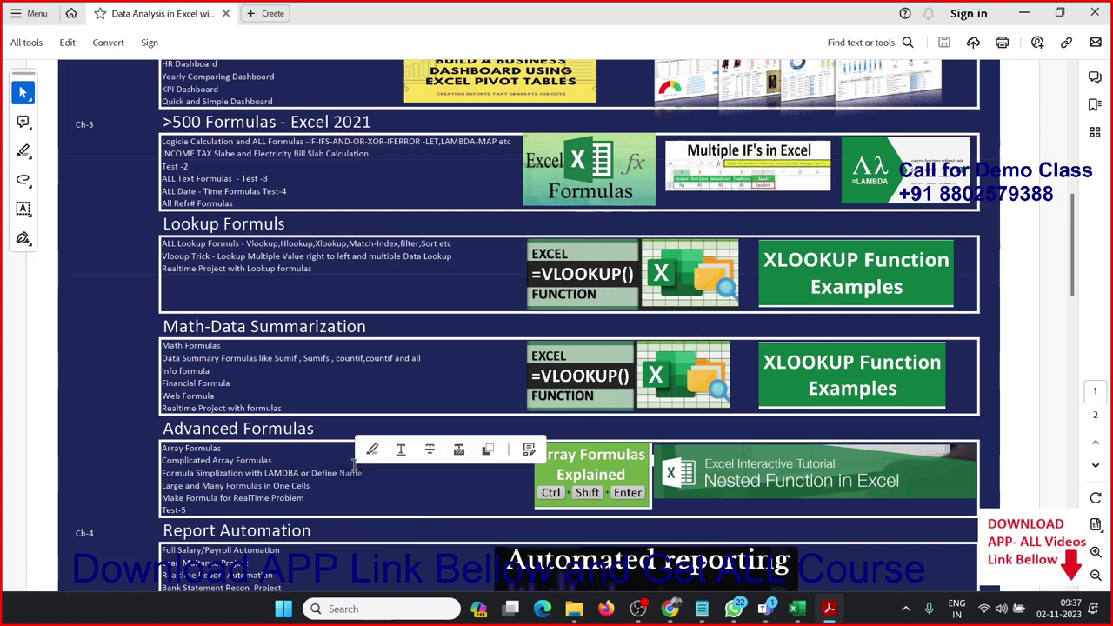
{"action": "double_click", "coordinate": [299, 500]}
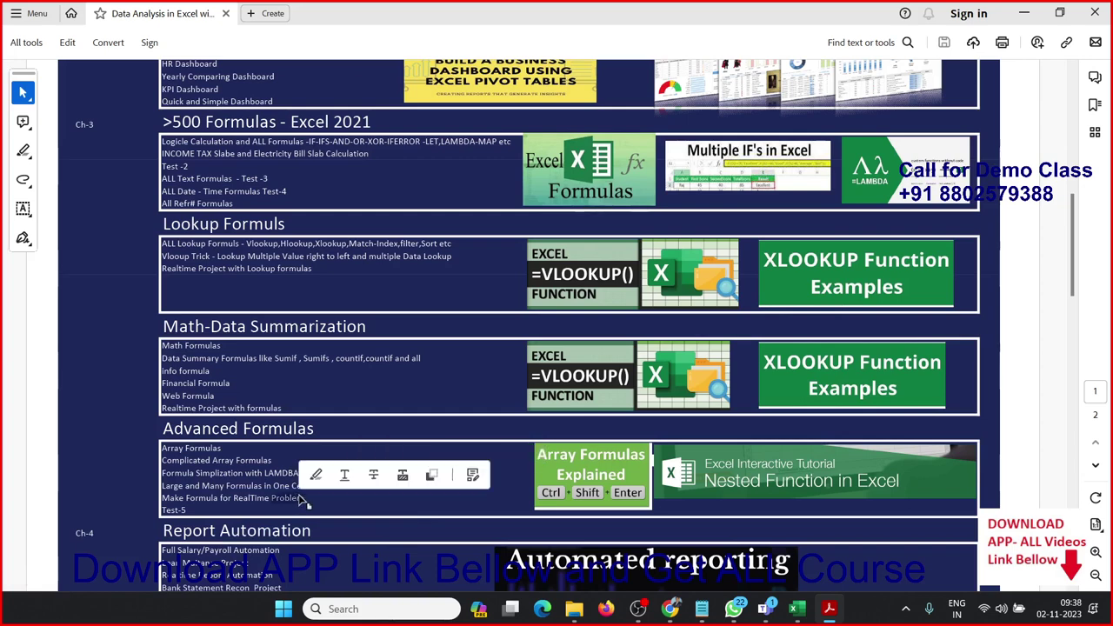
{"action": "double_click", "coordinate": [217, 496]}
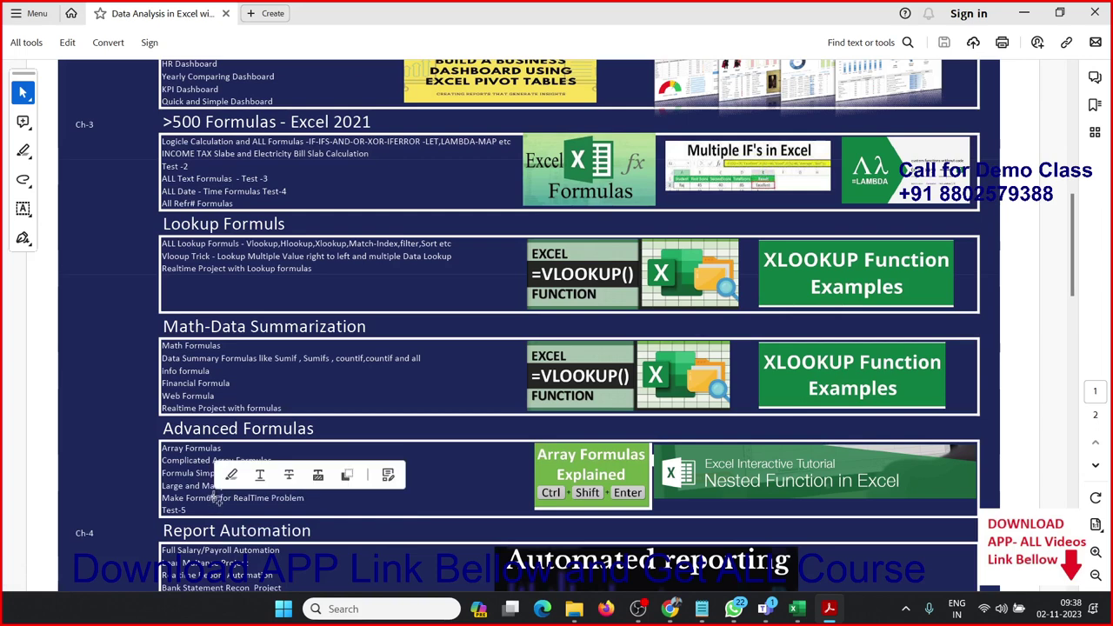
{"action": "left_click_drag", "start_coordinate": [213, 504], "coordinate": [172, 479]}
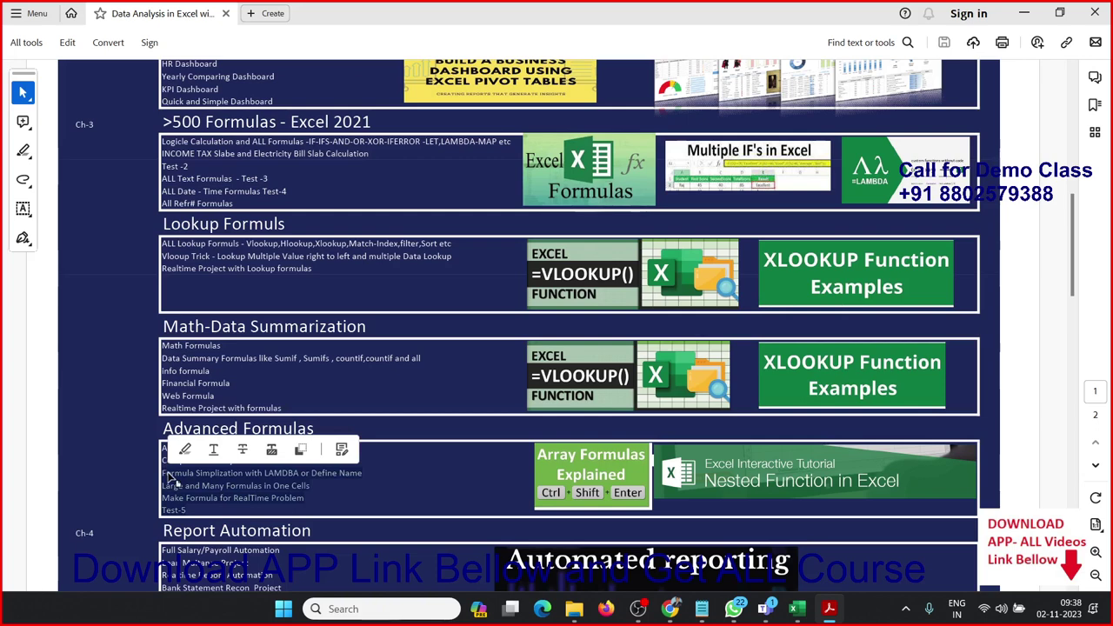
{"action": "scroll", "coordinate": [178, 491], "scroll_direction": "down", "scroll_amount": 1}
Step: Clear the old selection and select the Report Automation topics from Full Salary through Project
{"action": "scroll", "coordinate": [180, 494], "scroll_direction": "down", "scroll_amount": 1}
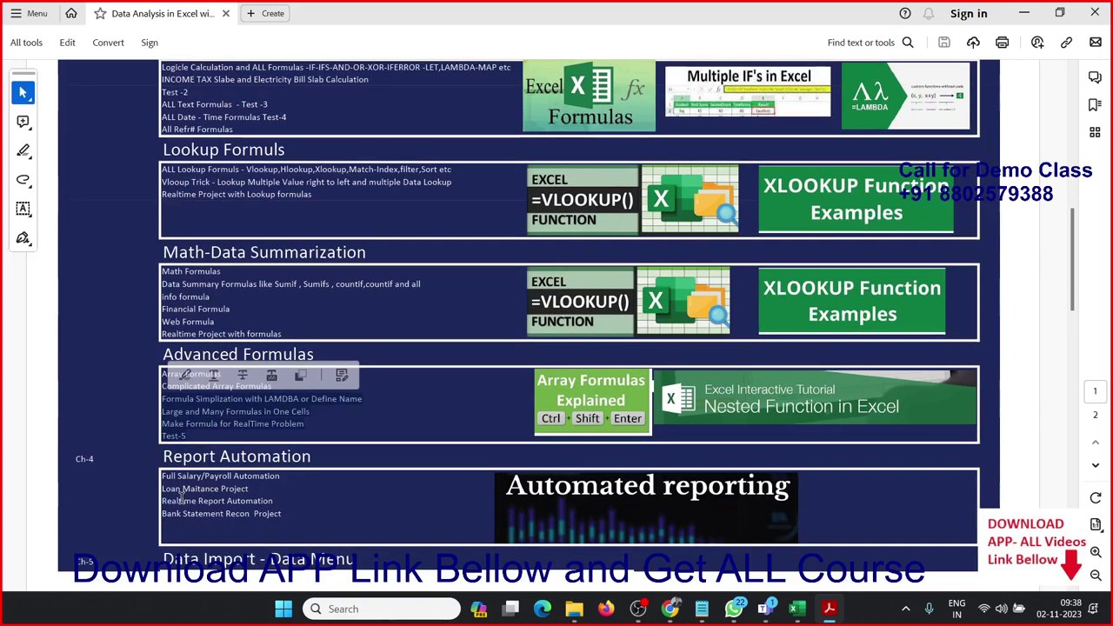
{"action": "scroll", "coordinate": [182, 498], "scroll_direction": "down", "scroll_amount": 1}
{"action": "left_click", "coordinate": [189, 424]}
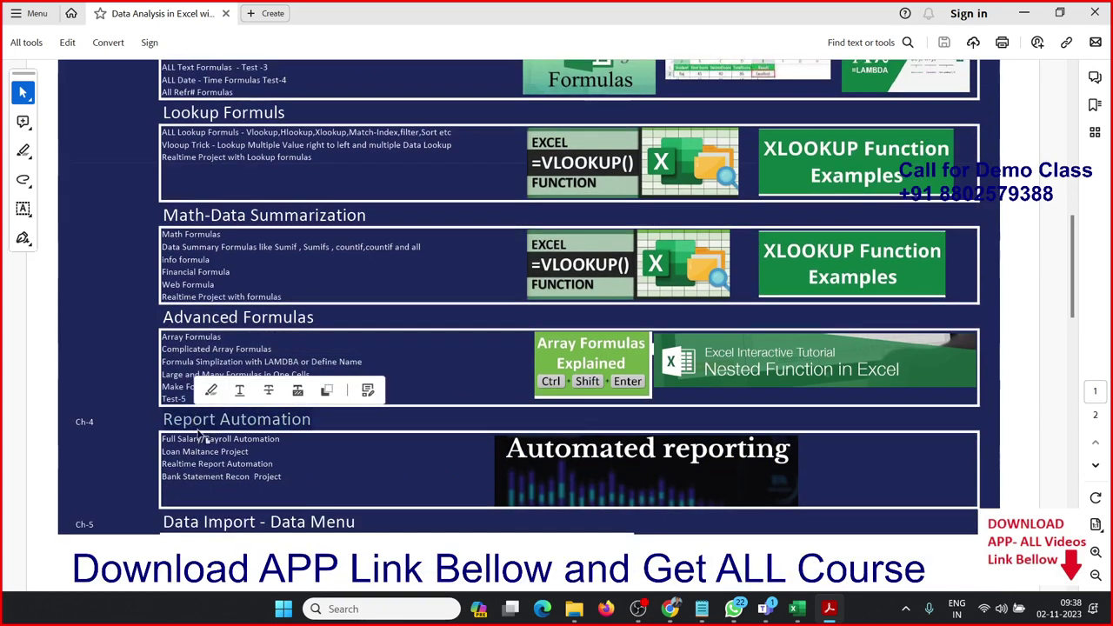
{"action": "double_click", "coordinate": [213, 453]}
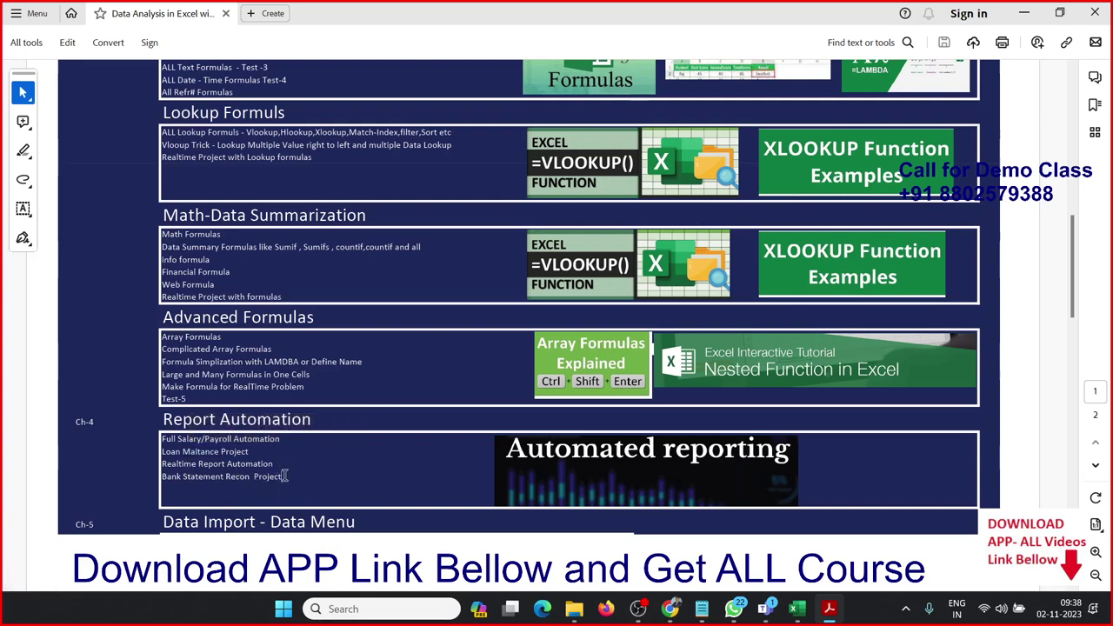
{"action": "left_click_drag", "start_coordinate": [282, 477], "coordinate": [161, 440]}
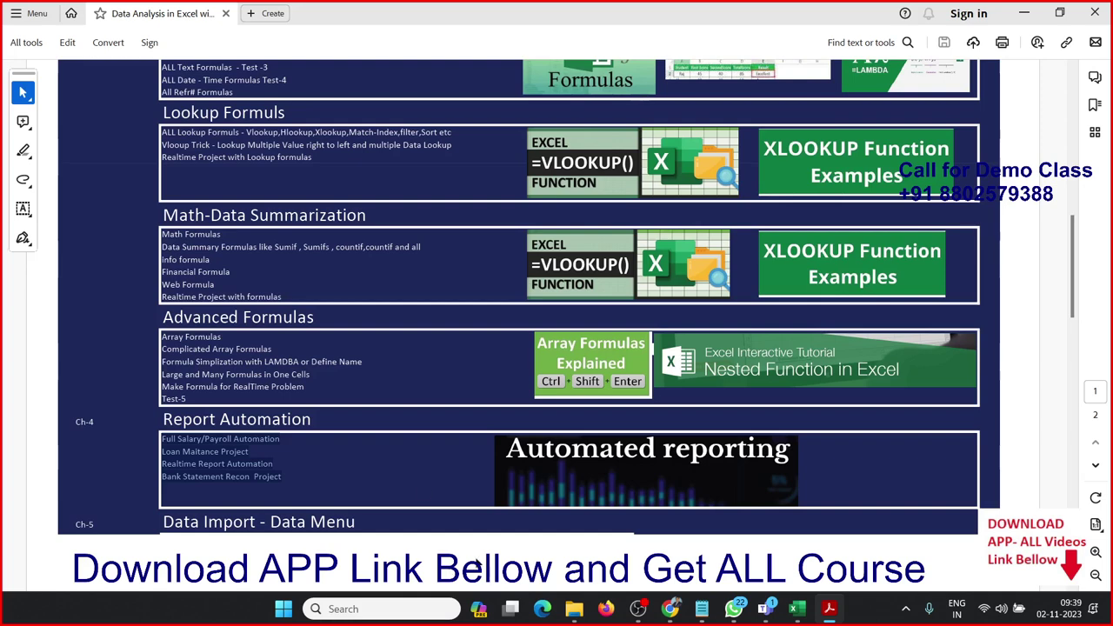
{"action": "scroll", "coordinate": [418, 483], "scroll_direction": "down", "scroll_amount": 1}
Step: Scroll to the Ch-5 Data Import topics and highlight the word Query
{"action": "scroll", "coordinate": [418, 483], "scroll_direction": "down", "scroll_amount": 2}
{"action": "scroll", "coordinate": [418, 483], "scroll_direction": "down", "scroll_amount": 1}
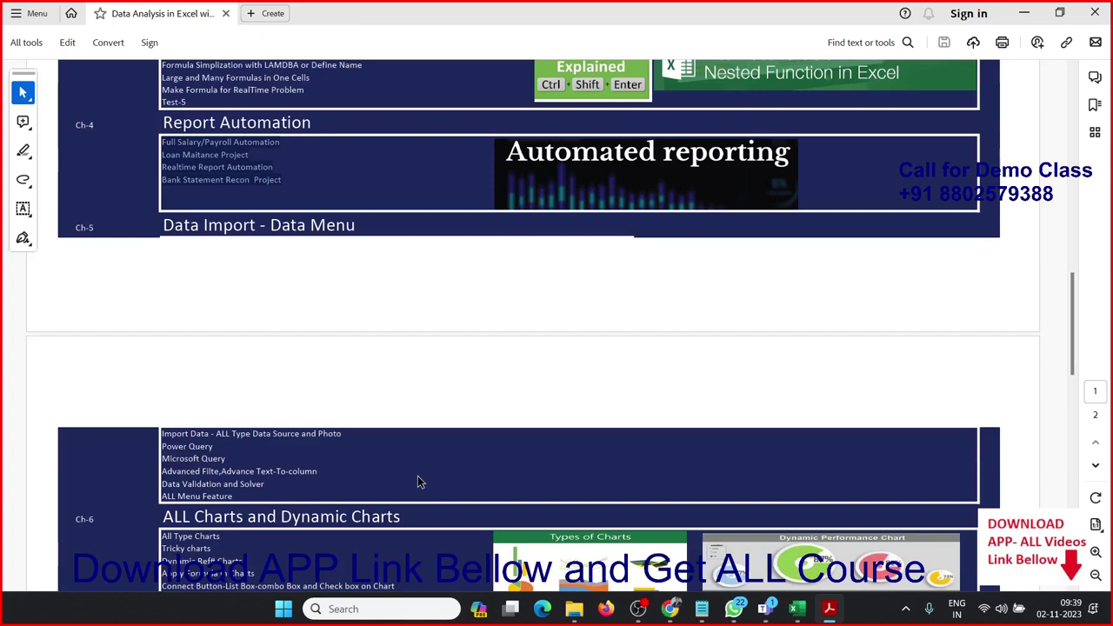
{"action": "double_click", "coordinate": [205, 444]}
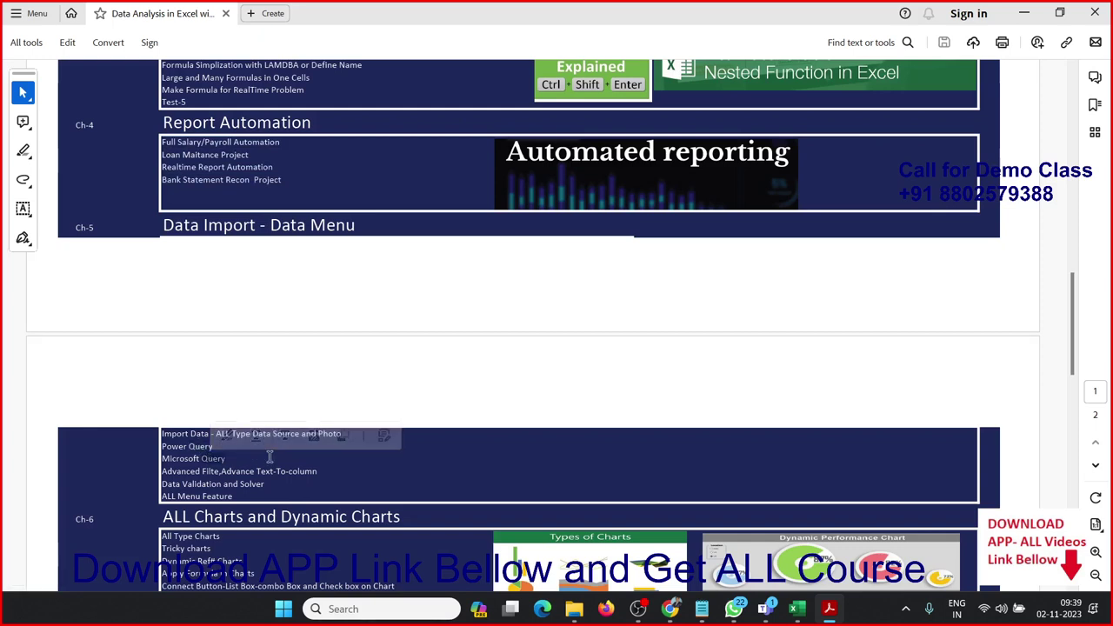
{"action": "scroll", "coordinate": [235, 461], "scroll_direction": "down", "scroll_amount": 1}
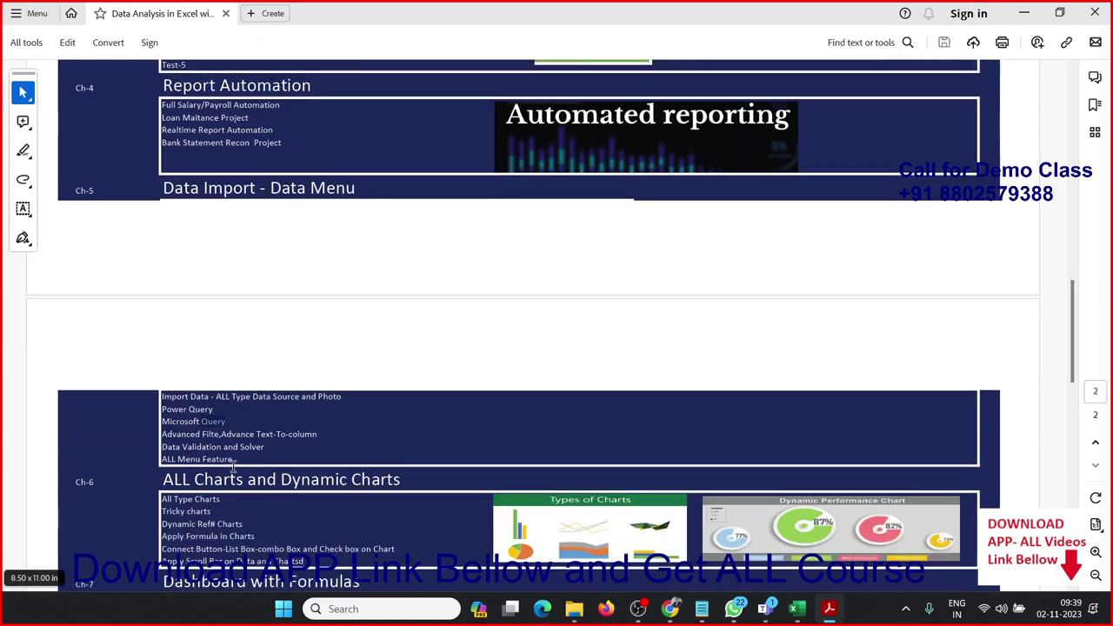
{"action": "left_click", "coordinate": [222, 445]}
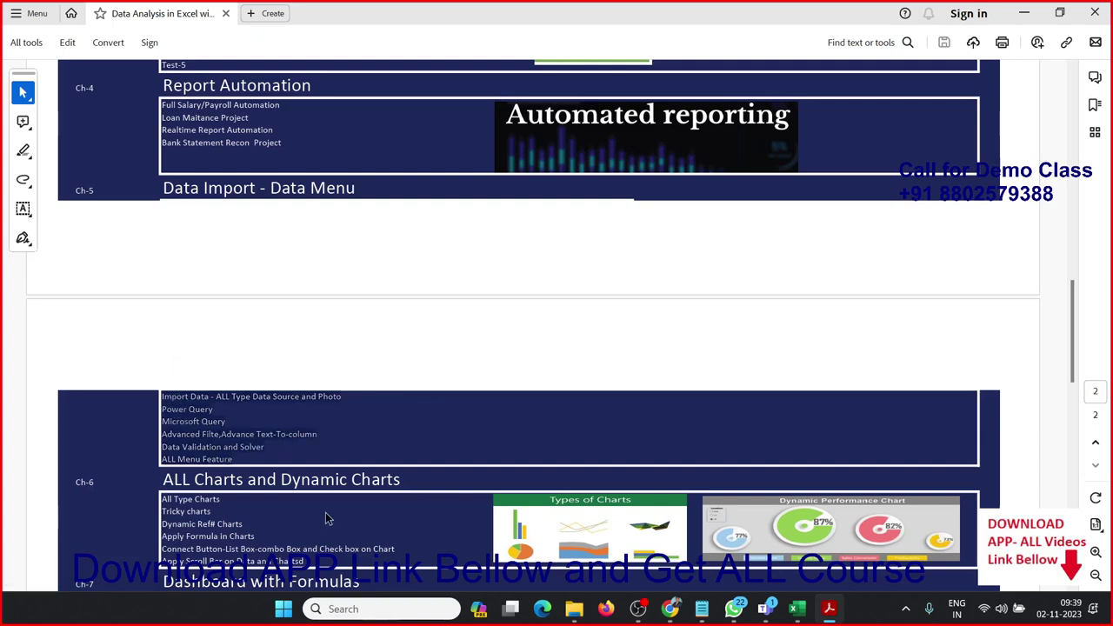
Step: Select the All Type Charts and Tricky charts topics, then deselect at Dashboard with Formulas
{"action": "scroll", "coordinate": [326, 521], "scroll_direction": "down", "scroll_amount": 3}
{"action": "scroll", "coordinate": [326, 521], "scroll_direction": "down", "scroll_amount": 1}
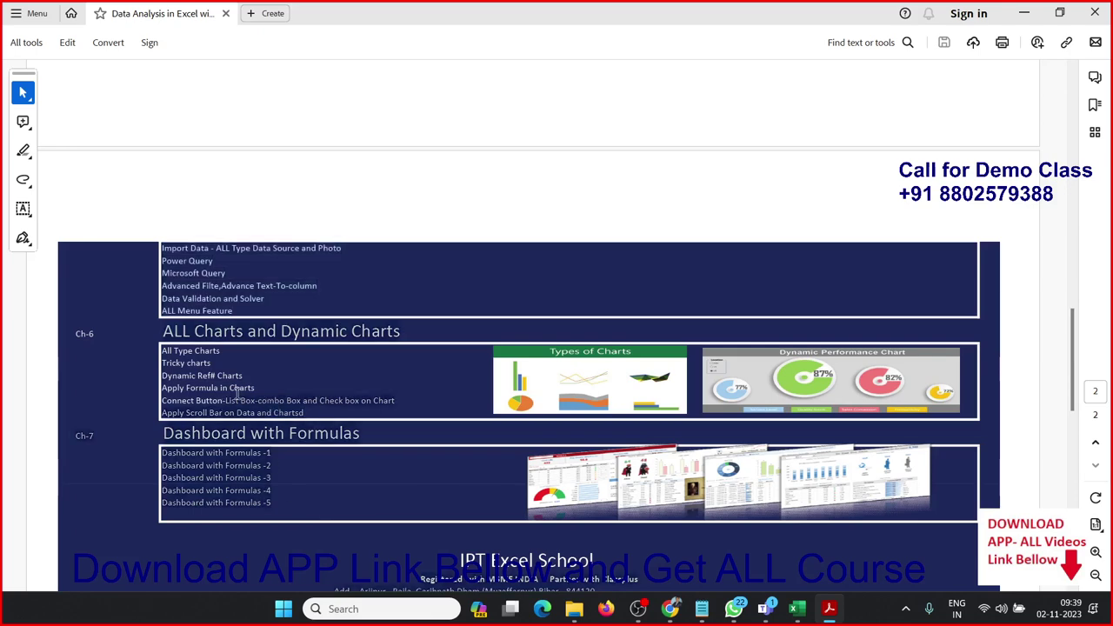
{"action": "left_click_drag", "start_coordinate": [233, 393], "coordinate": [172, 357]}
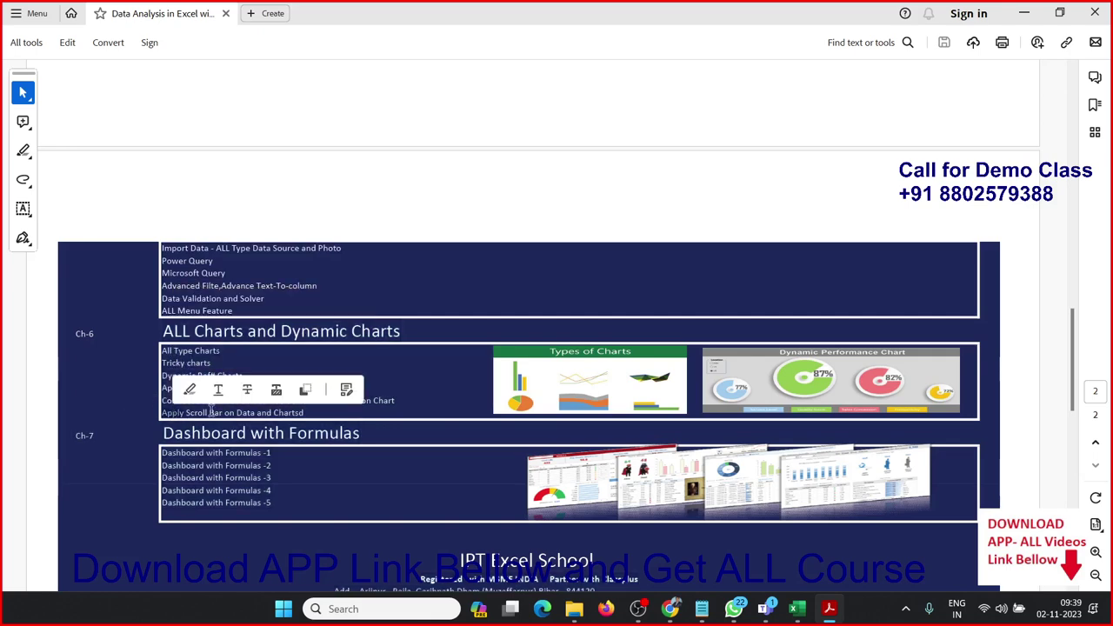
{"action": "left_click_drag", "start_coordinate": [279, 402], "coordinate": [180, 370]}
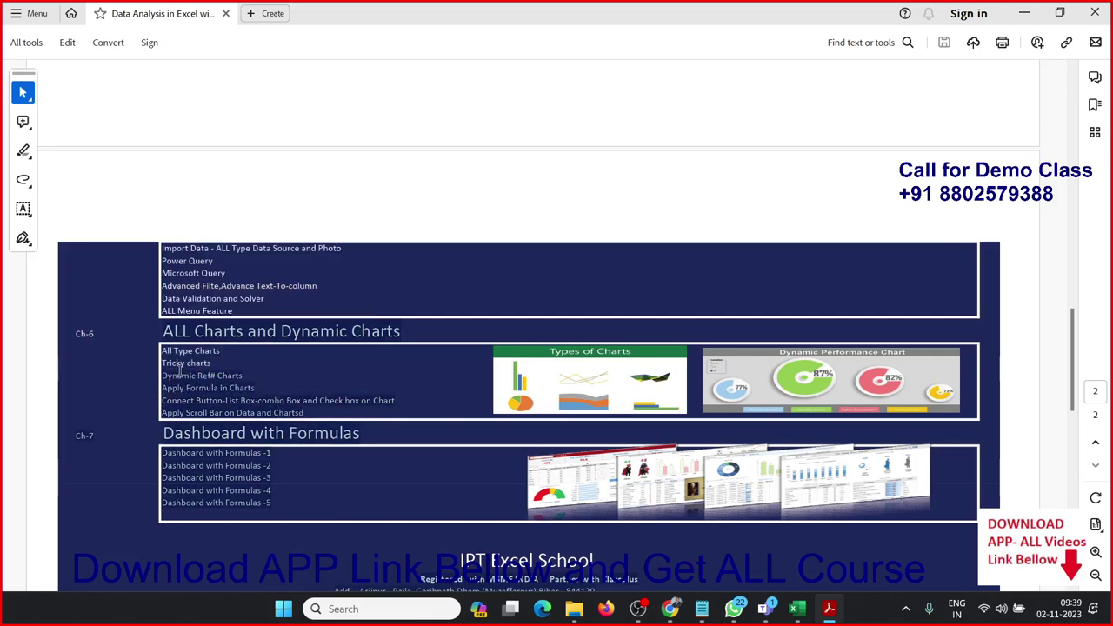
{"action": "scroll", "coordinate": [182, 426], "scroll_direction": "down", "scroll_amount": 2}
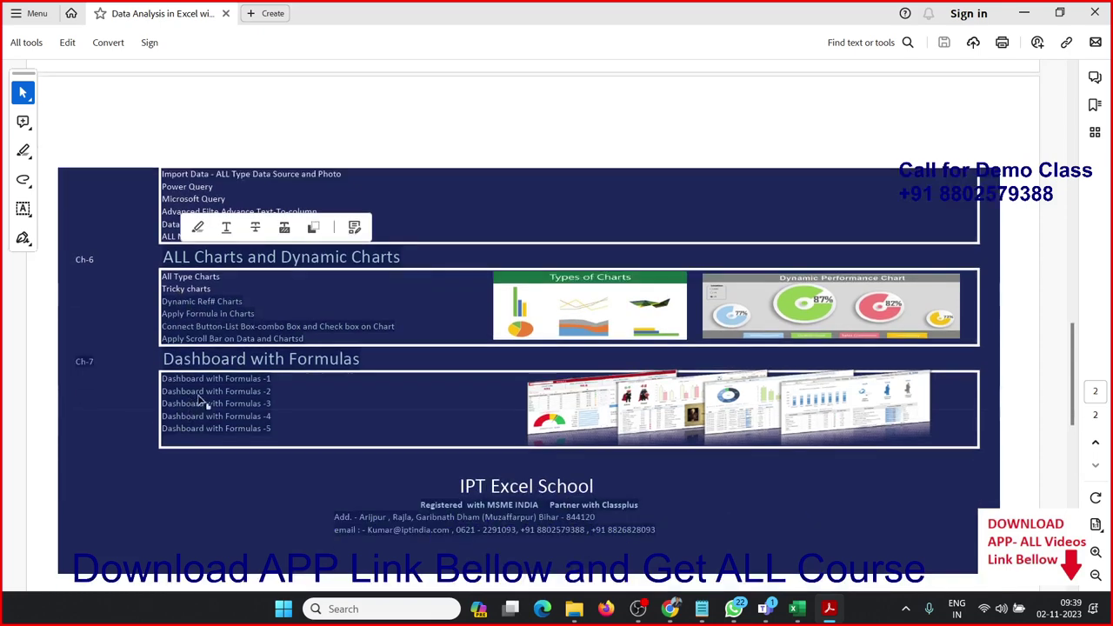
{"action": "left_click", "coordinate": [299, 425]}
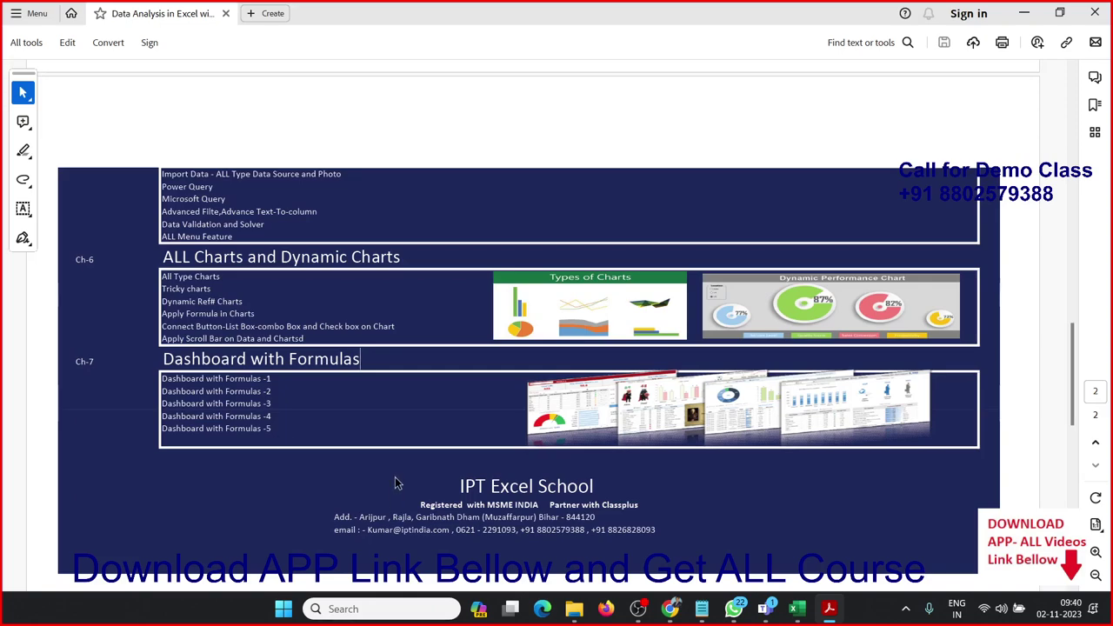
Step: Scroll the course PDF back up to the first page's title banner and Ch-1 topics
{"action": "scroll", "coordinate": [395, 479], "scroll_direction": "up", "scroll_amount": 3}
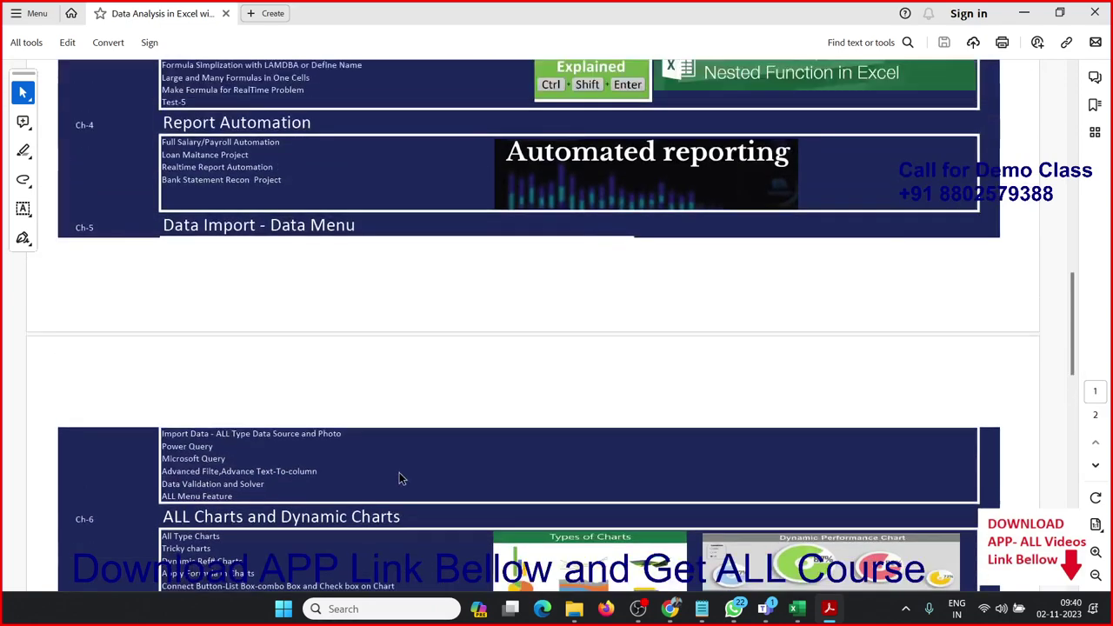
{"action": "scroll", "coordinate": [399, 478], "scroll_direction": "up", "scroll_amount": 1}
{"action": "scroll", "coordinate": [399, 477], "scroll_direction": "up", "scroll_amount": 1}
{"action": "scroll", "coordinate": [400, 477], "scroll_direction": "up", "scroll_amount": 2}
{"action": "scroll", "coordinate": [399, 477], "scroll_direction": "up", "scroll_amount": 1}
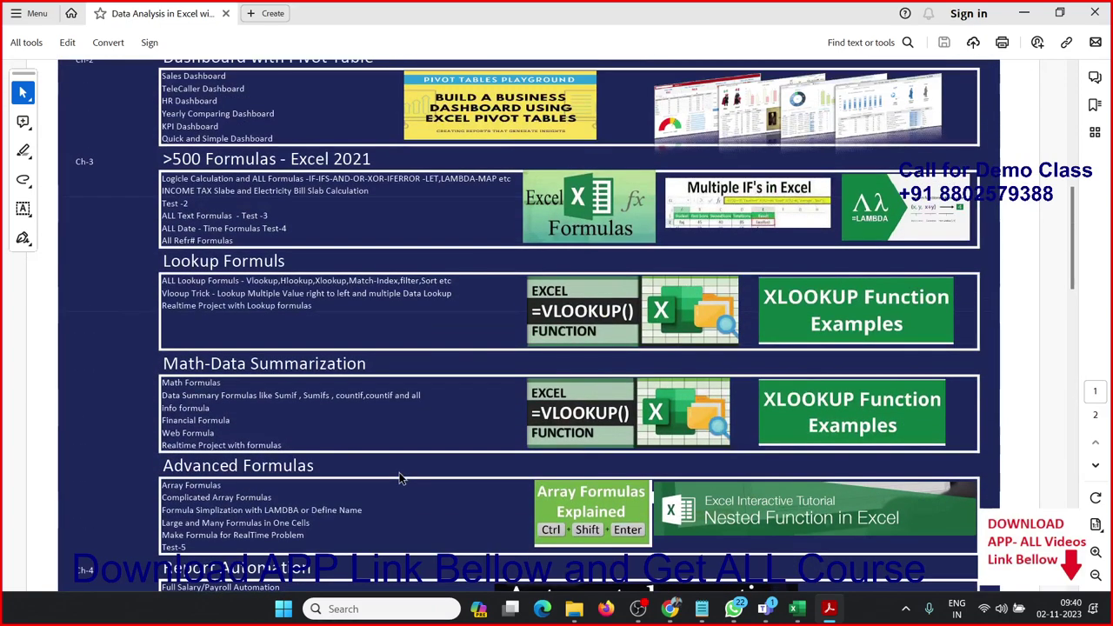
{"action": "scroll", "coordinate": [400, 477], "scroll_direction": "up", "scroll_amount": 2}
{"action": "scroll", "coordinate": [399, 477], "scroll_direction": "up", "scroll_amount": 2}
{"action": "scroll", "coordinate": [399, 478], "scroll_direction": "up", "scroll_amount": 2}
{"action": "scroll", "coordinate": [400, 478], "scroll_direction": "up", "scroll_amount": 1}
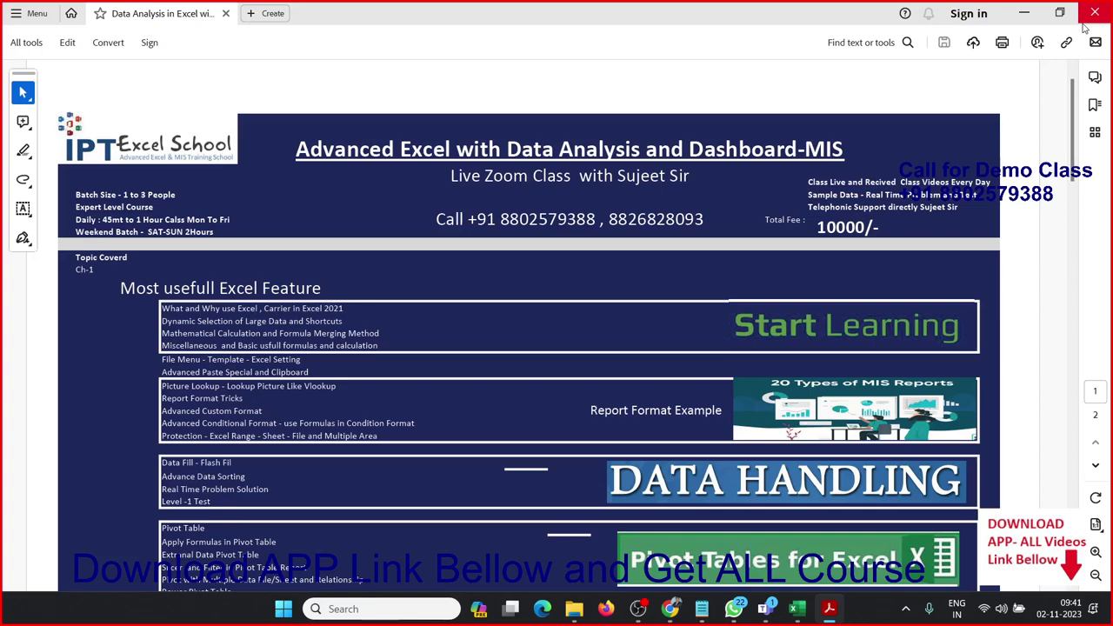
Step: Close Acrobat and open Day - 1-Excel_introduction from E:\EXCEL-2021\1. Most usefull Feature
{"action": "left_click", "coordinate": [1092, 23]}
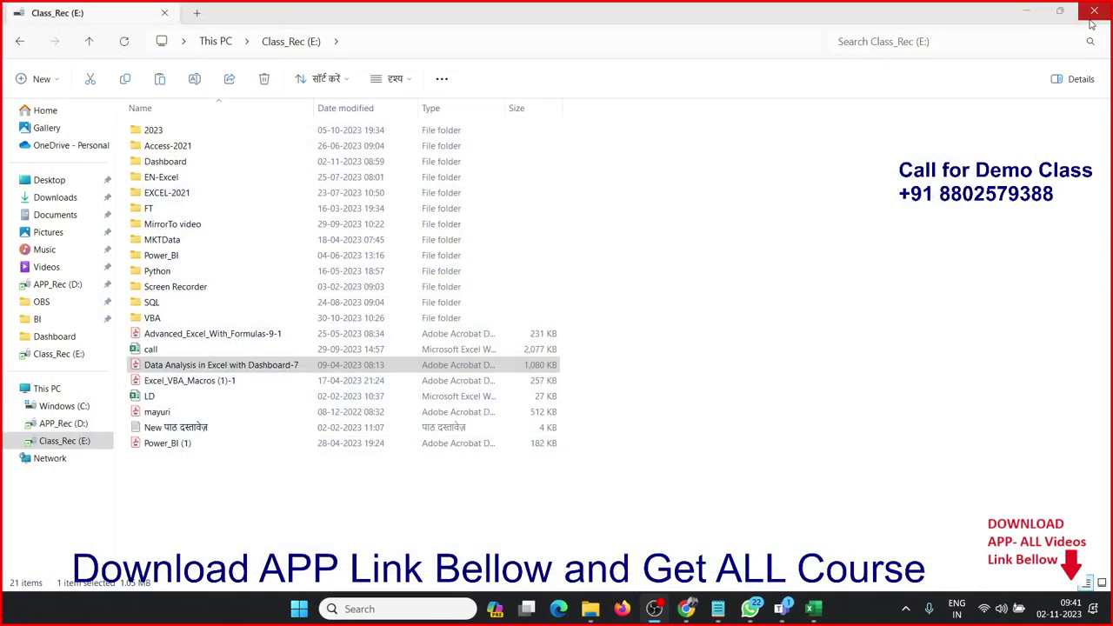
{"action": "left_click", "coordinate": [1094, 12]}
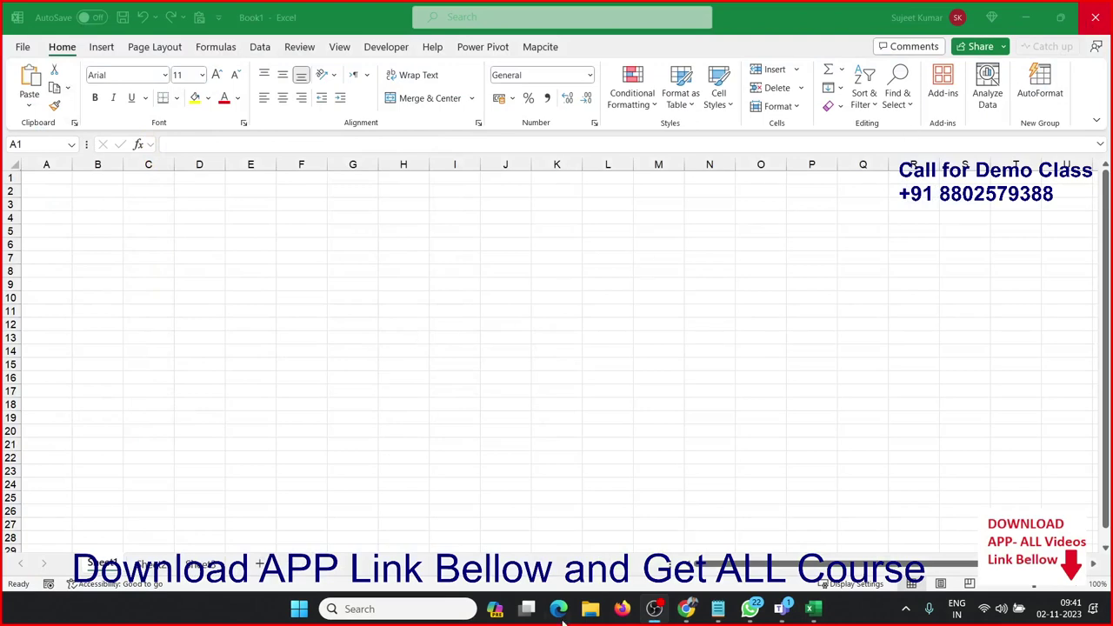
{"action": "left_click", "coordinate": [590, 610]}
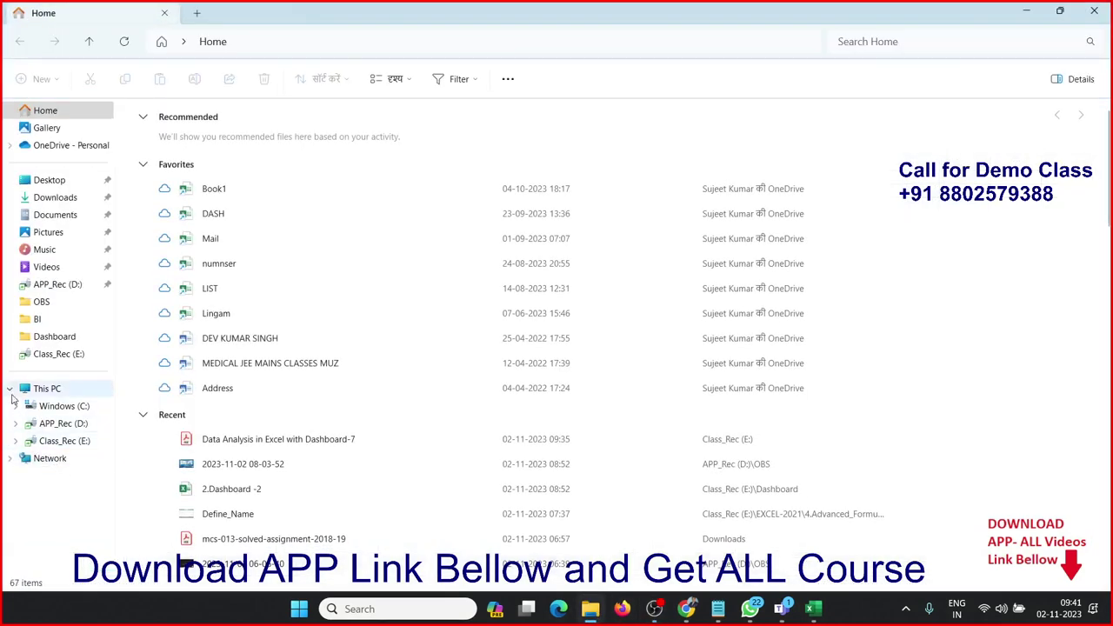
{"action": "mouse_move", "coordinate": [41, 302]}
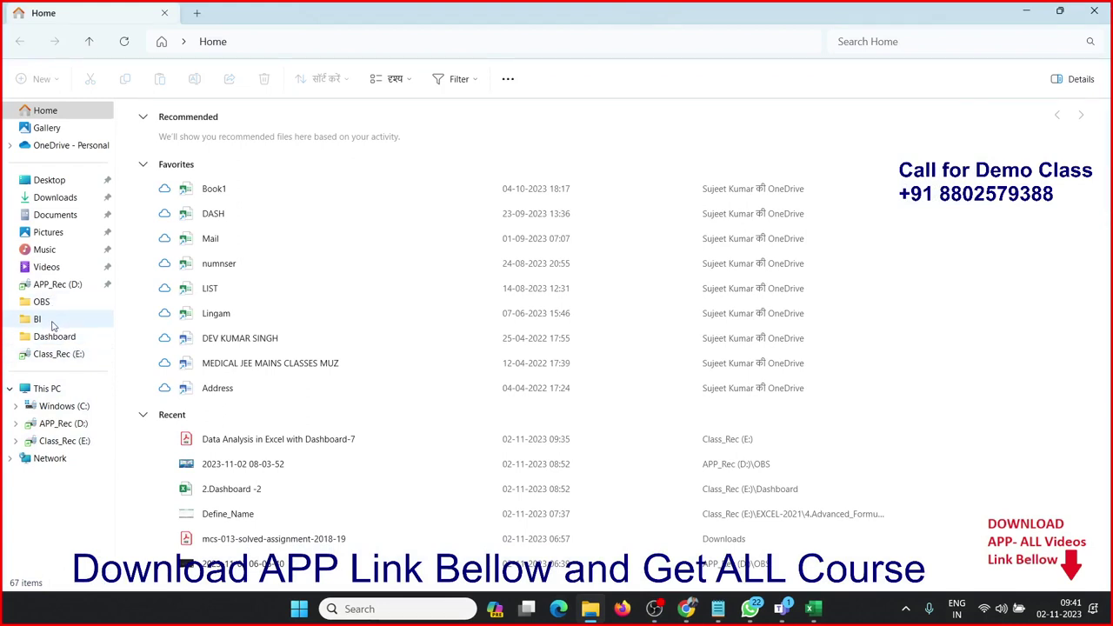
{"action": "left_click", "coordinate": [61, 441]}
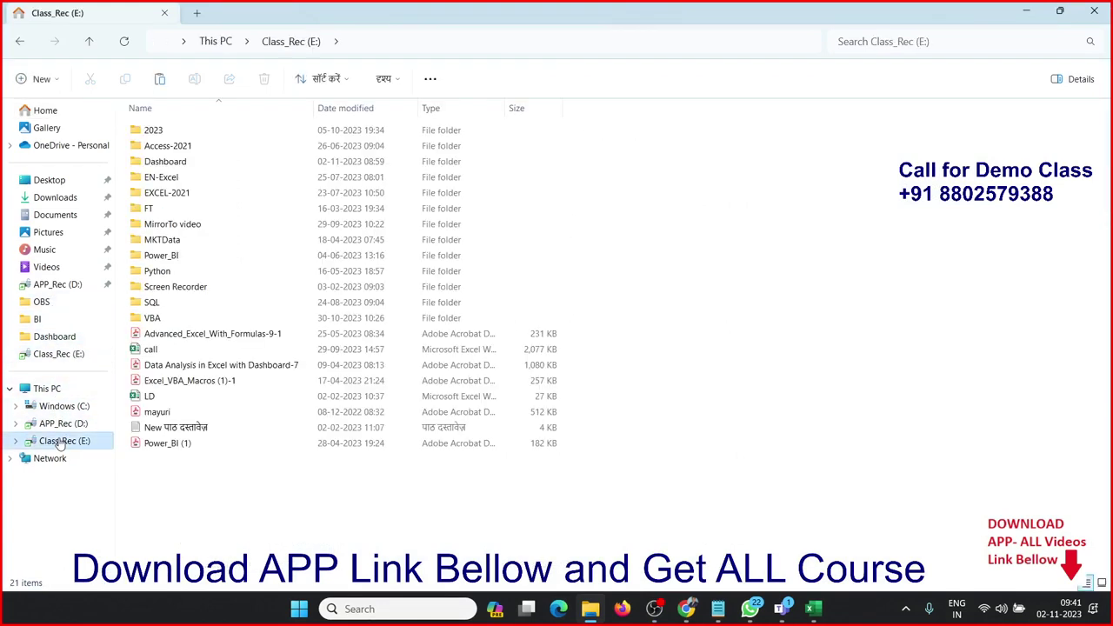
{"action": "double_click", "coordinate": [167, 193]}
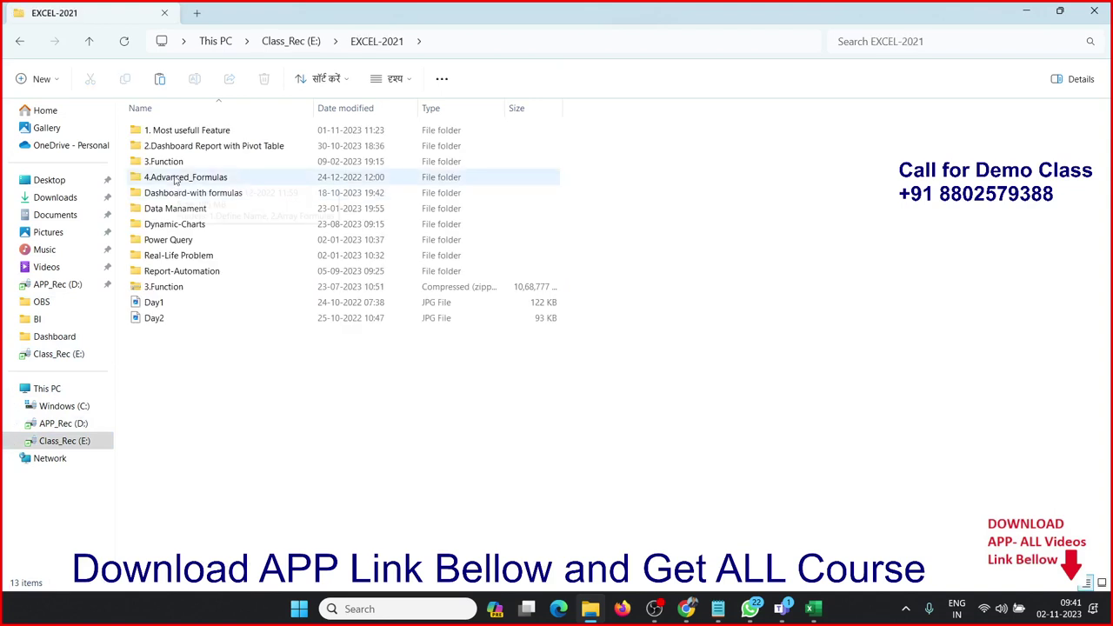
{"action": "double_click", "coordinate": [160, 132]}
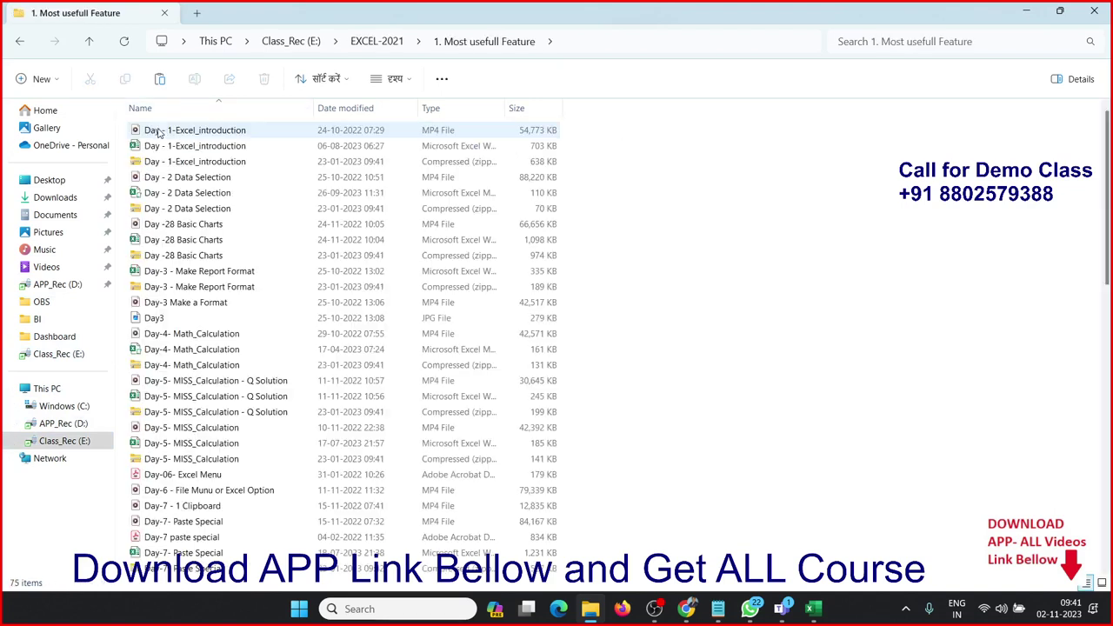
{"action": "double_click", "coordinate": [216, 146]}
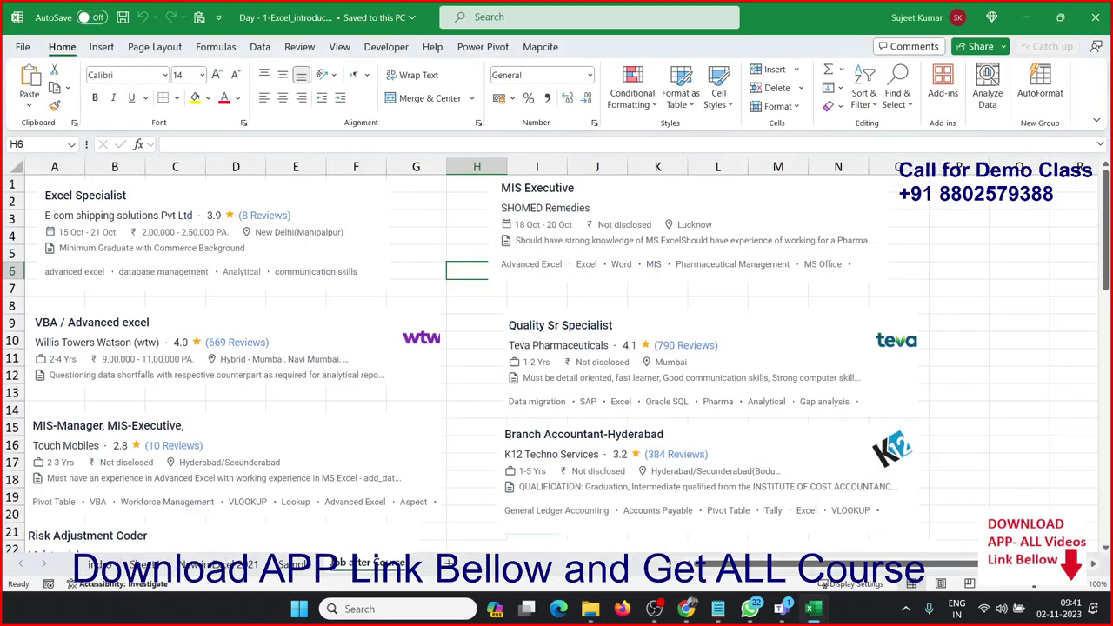
Step: Switch to the Introduction to MS-Excel sheet and select cell G17
{"action": "left_click", "coordinate": [91, 566]}
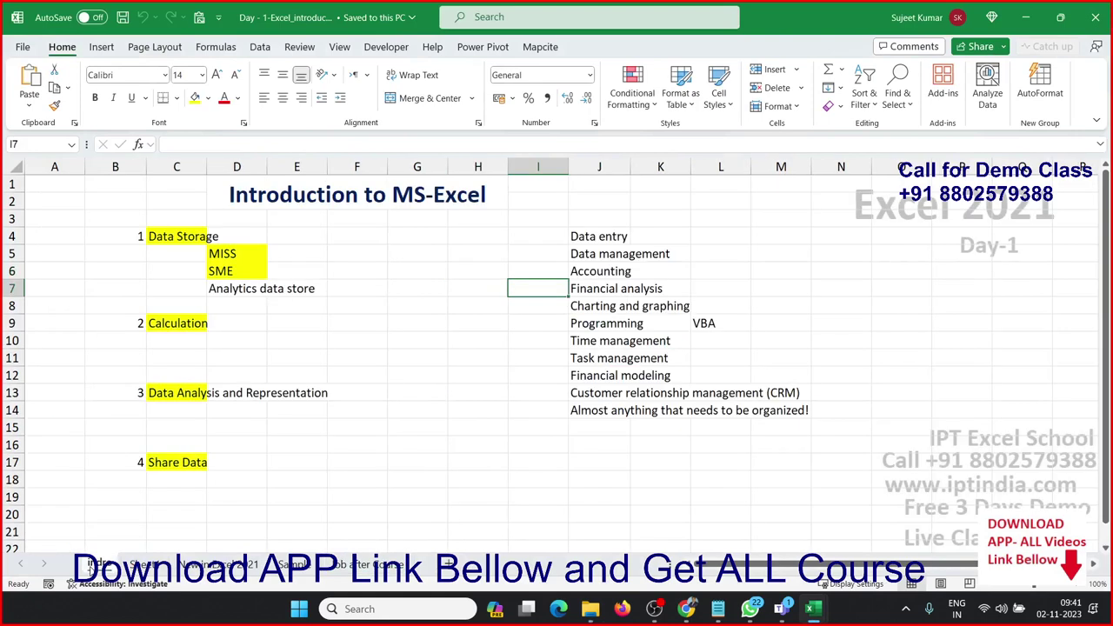
{"action": "left_click", "coordinate": [403, 458]}
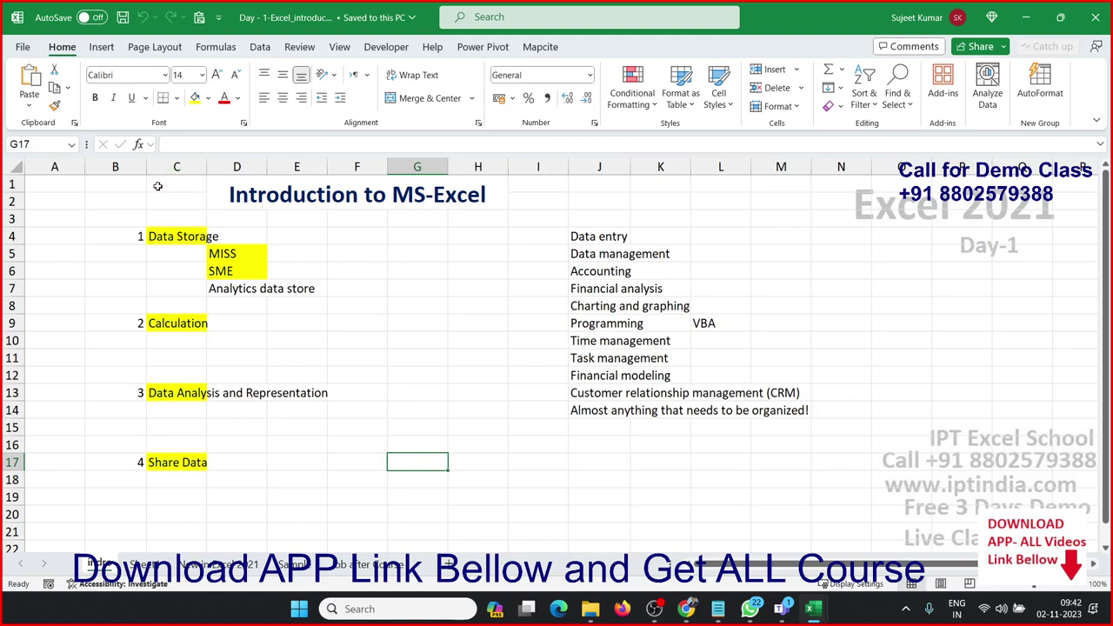
{"action": "left_click", "coordinate": [133, 167]}
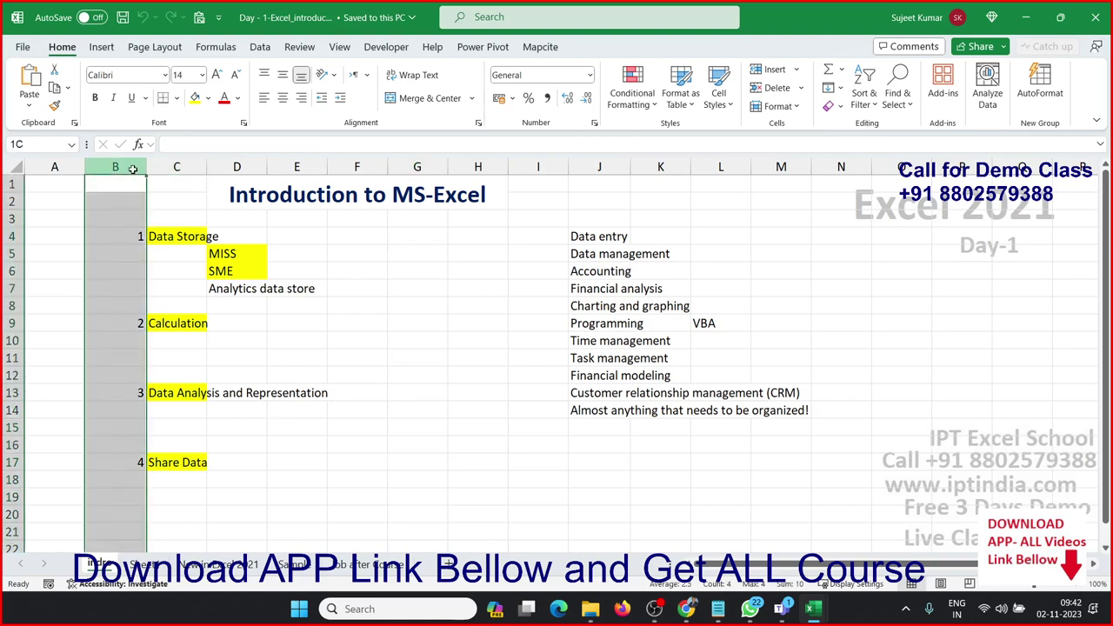
{"action": "left_click", "coordinate": [31, 182]}
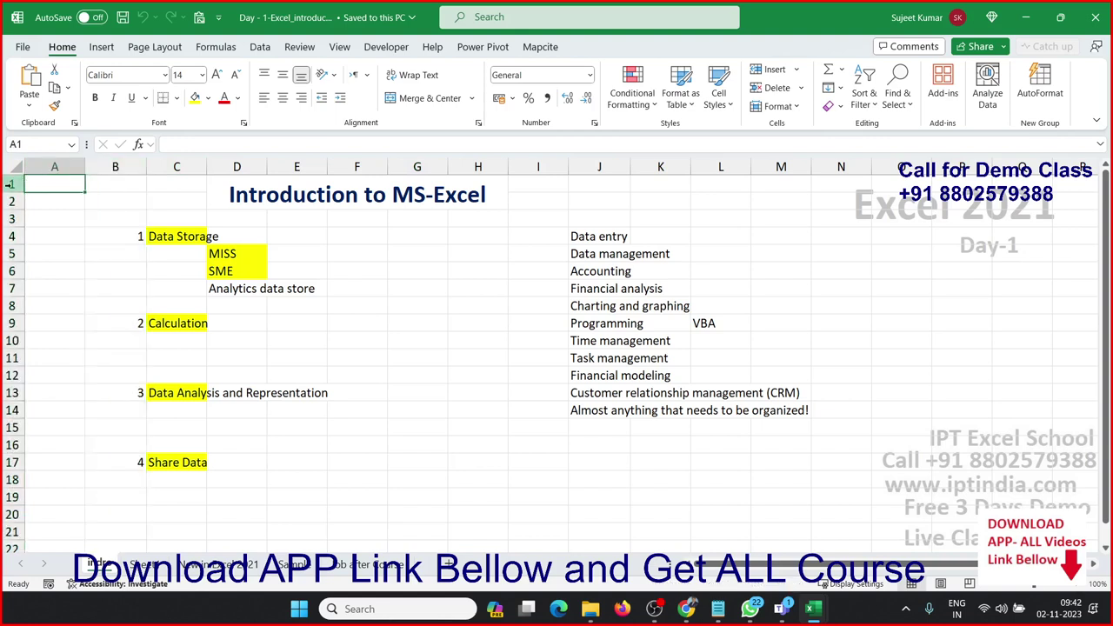
{"action": "left_click", "coordinate": [597, 238]}
{"action": "key", "text": "Down"}
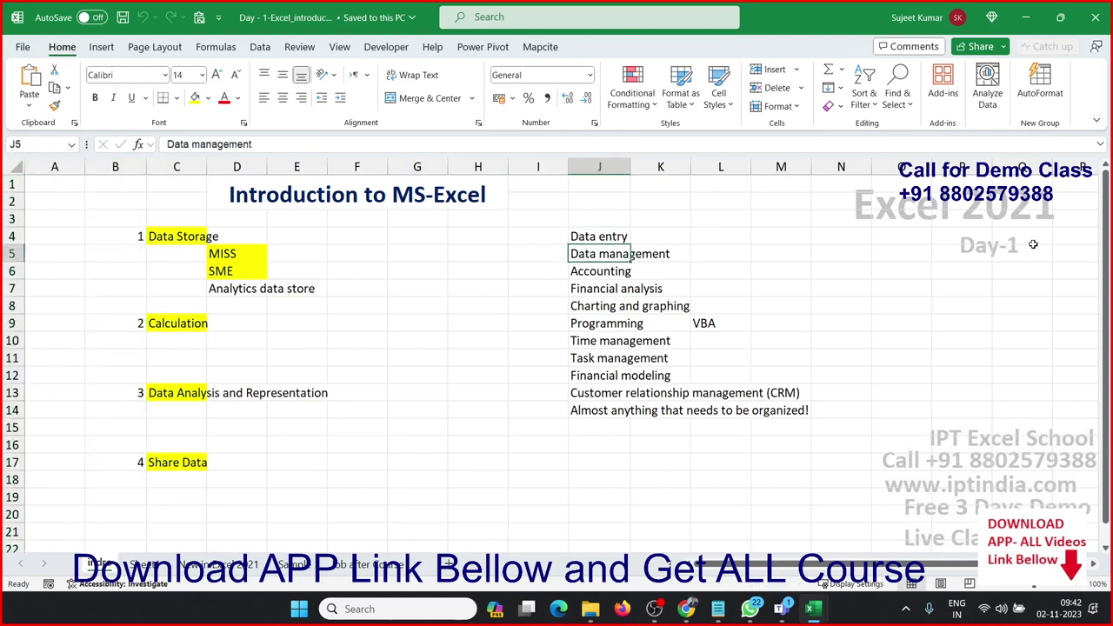
{"action": "key", "text": "Down"}
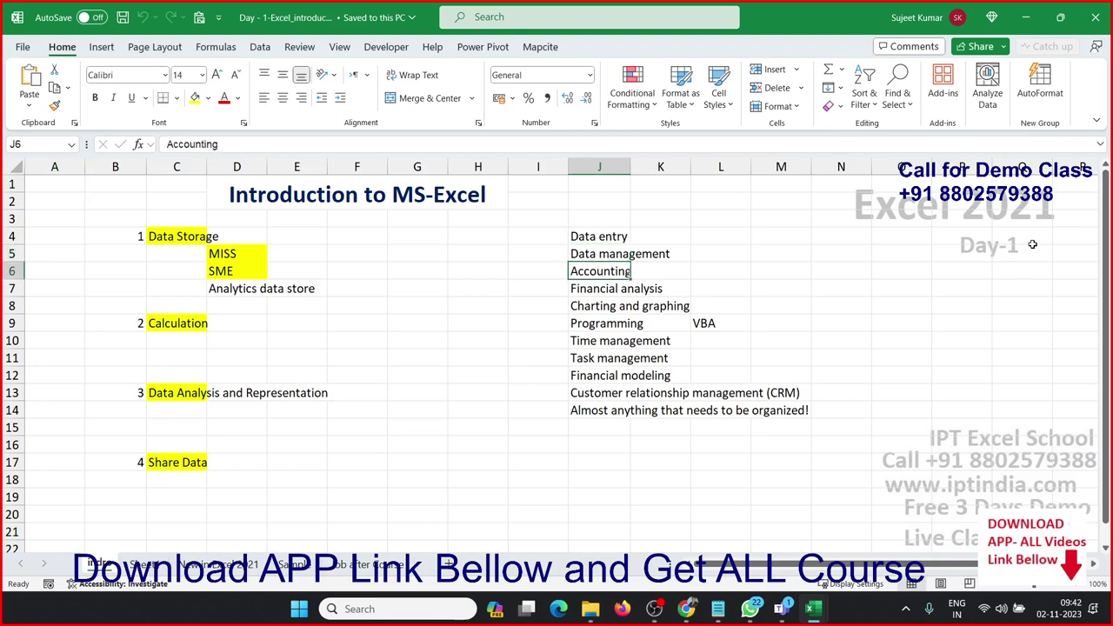
{"action": "key", "text": "Down"}
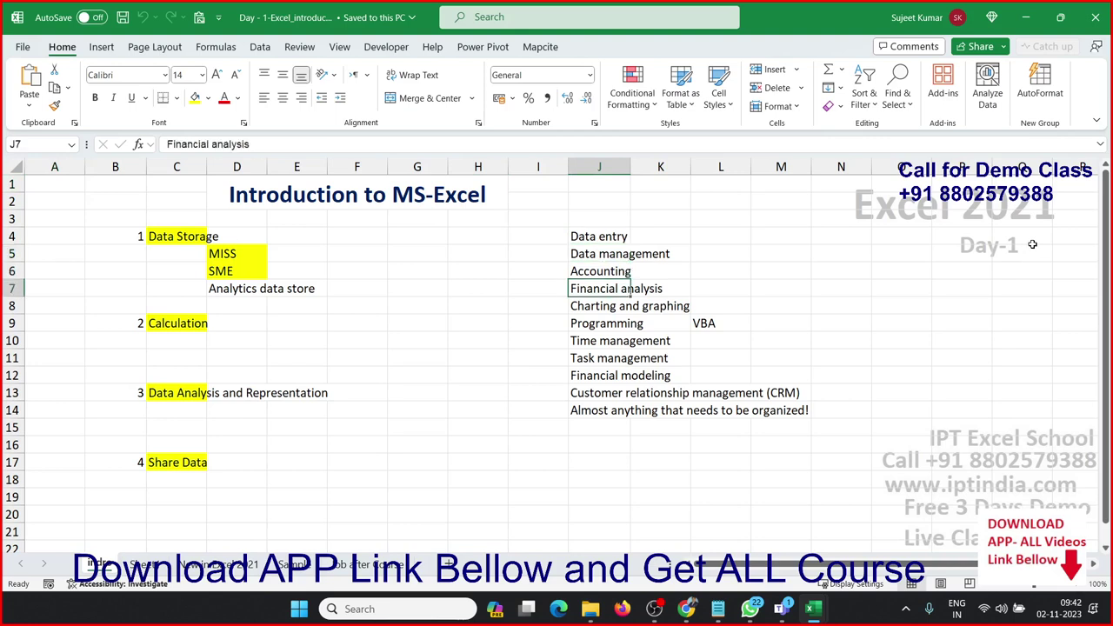
{"action": "key", "text": "Down"}
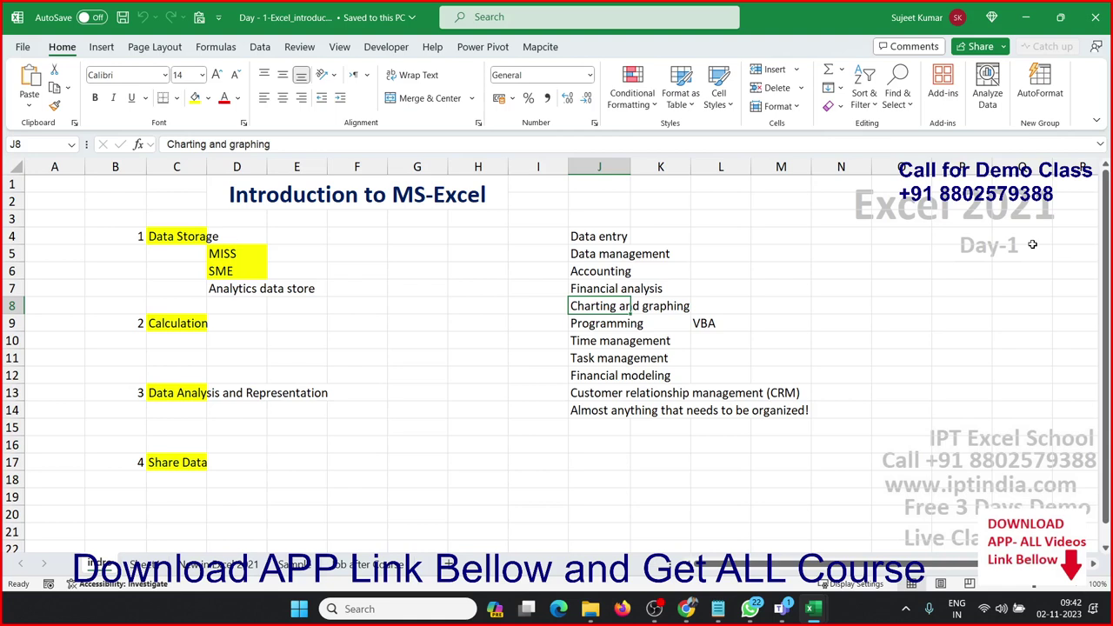
{"action": "key", "text": "Down"}
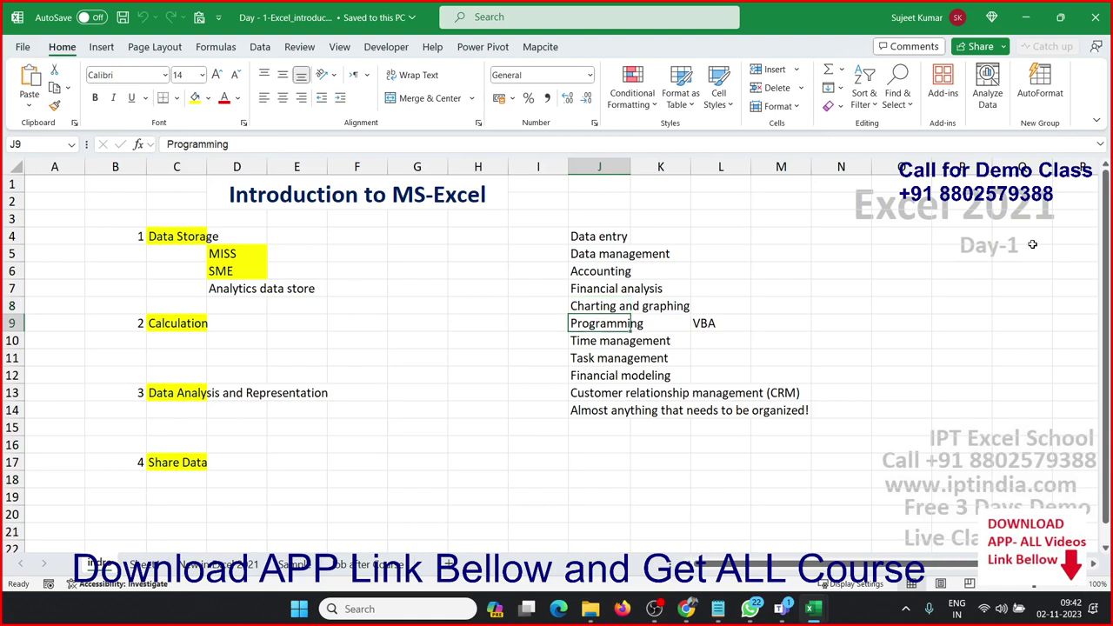
{"action": "key", "text": "Down"}
{"action": "key", "text": "Down"}
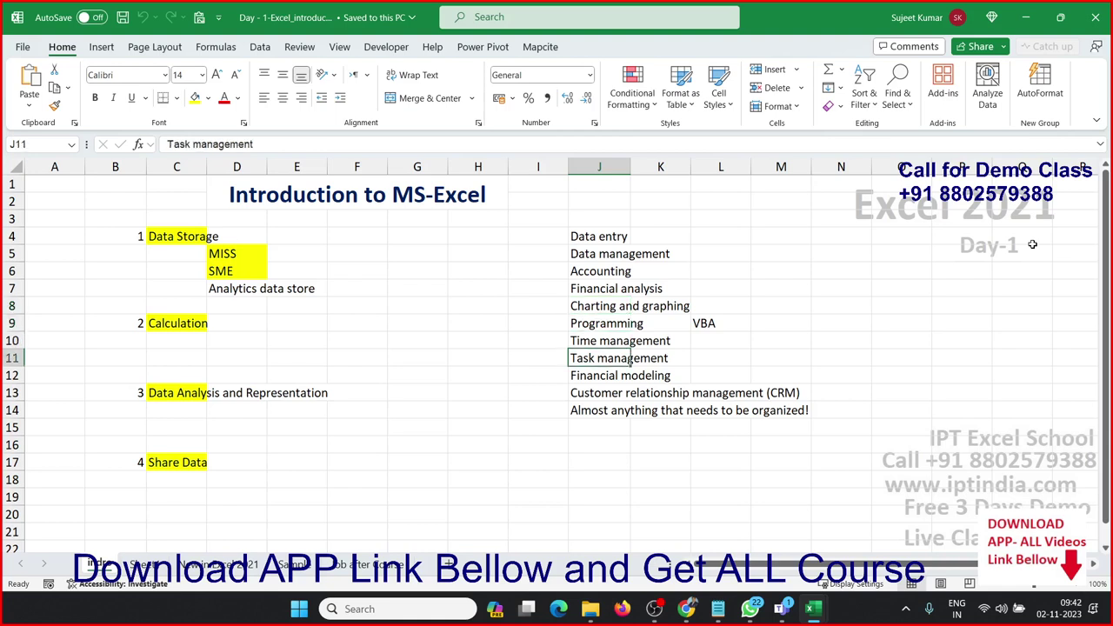
{"action": "key", "text": "Down"}
{"action": "key", "text": "Down"}
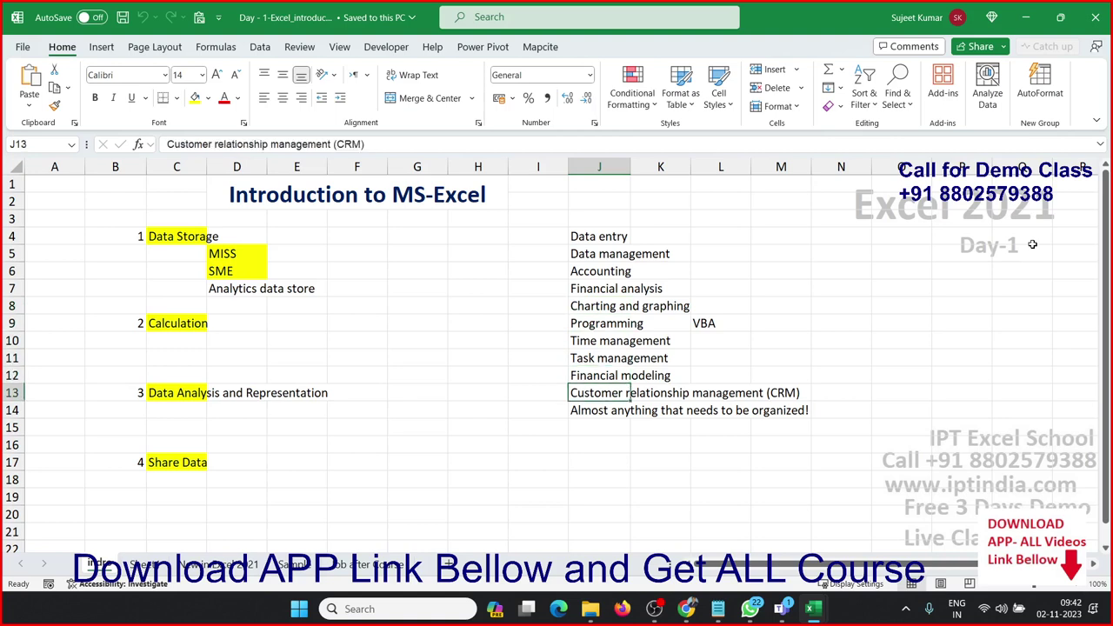
{"action": "key", "text": "Down"}
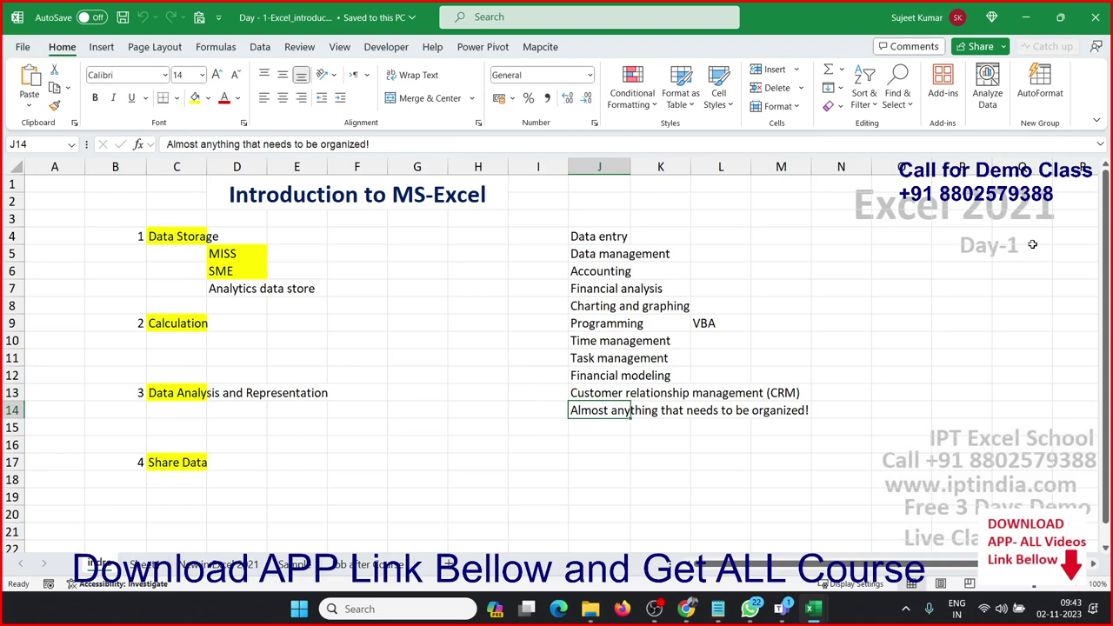
{"action": "key", "text": "shift+Up"}
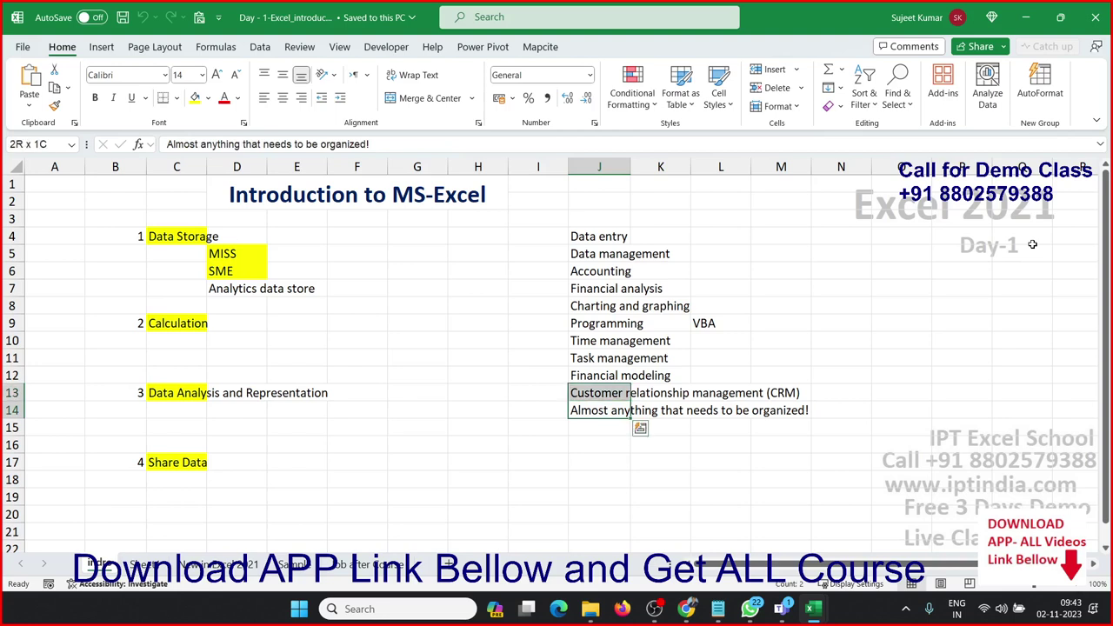
{"action": "key", "text": "ctrl+q"}
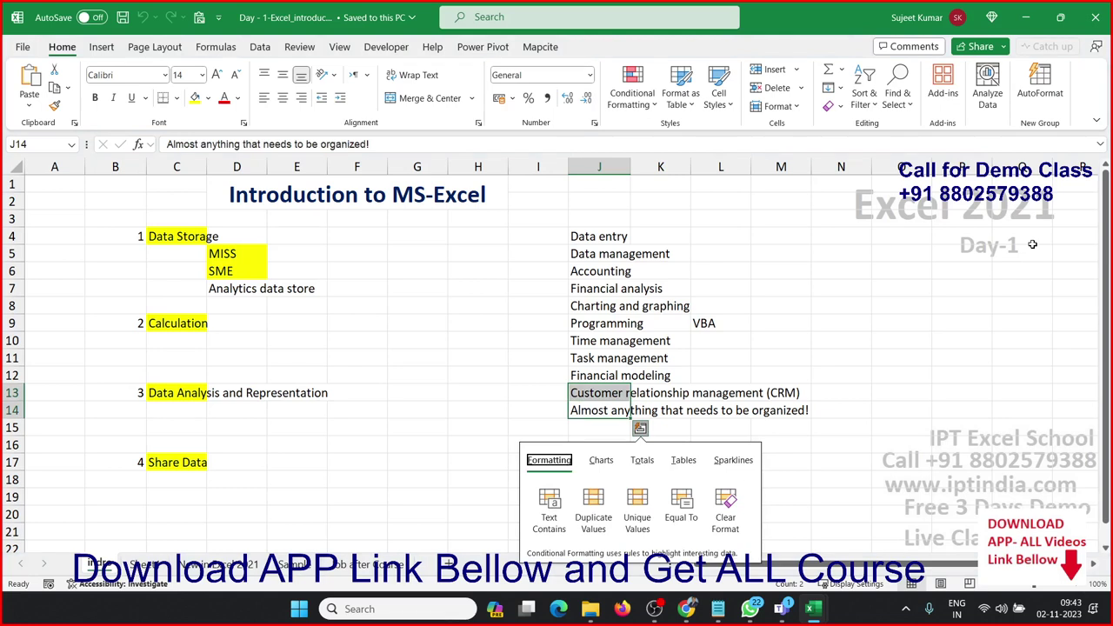
{"action": "key", "text": "Escape"}
{"action": "key", "text": "Left"}
{"action": "key", "text": "Left"}
{"action": "key", "text": "Left"}
{"action": "key", "text": "Left"}
{"action": "key", "text": "Left"}
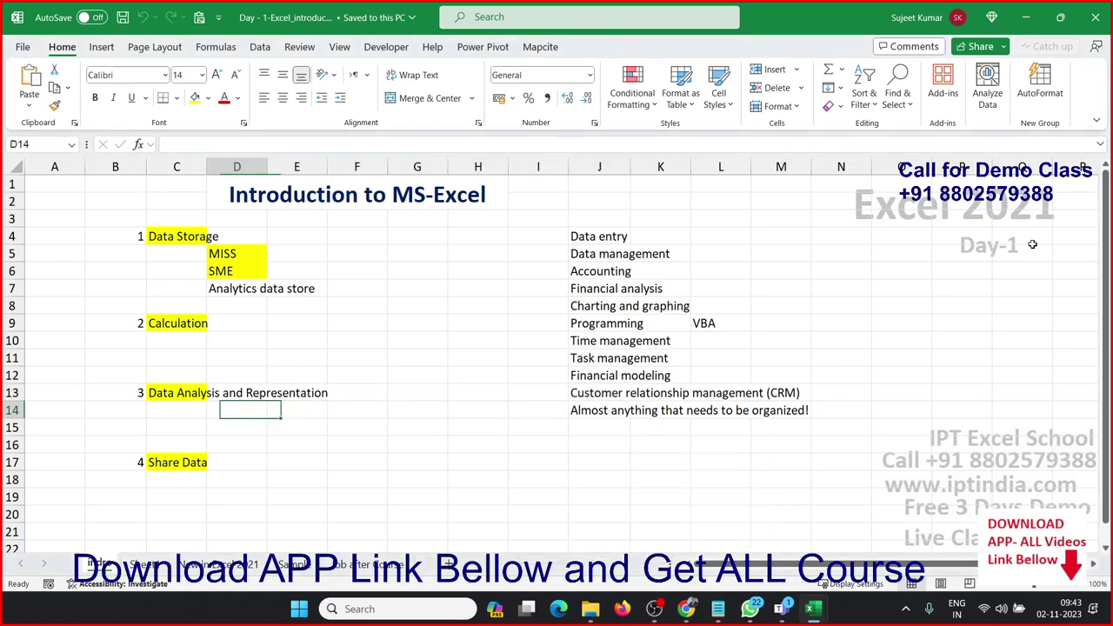
{"action": "key", "text": "Left"}
{"action": "key", "text": "Left"}
{"action": "key", "text": "Up"}
{"action": "key", "text": "Up"}
{"action": "key", "text": "Up"}
{"action": "key", "text": "Up"}
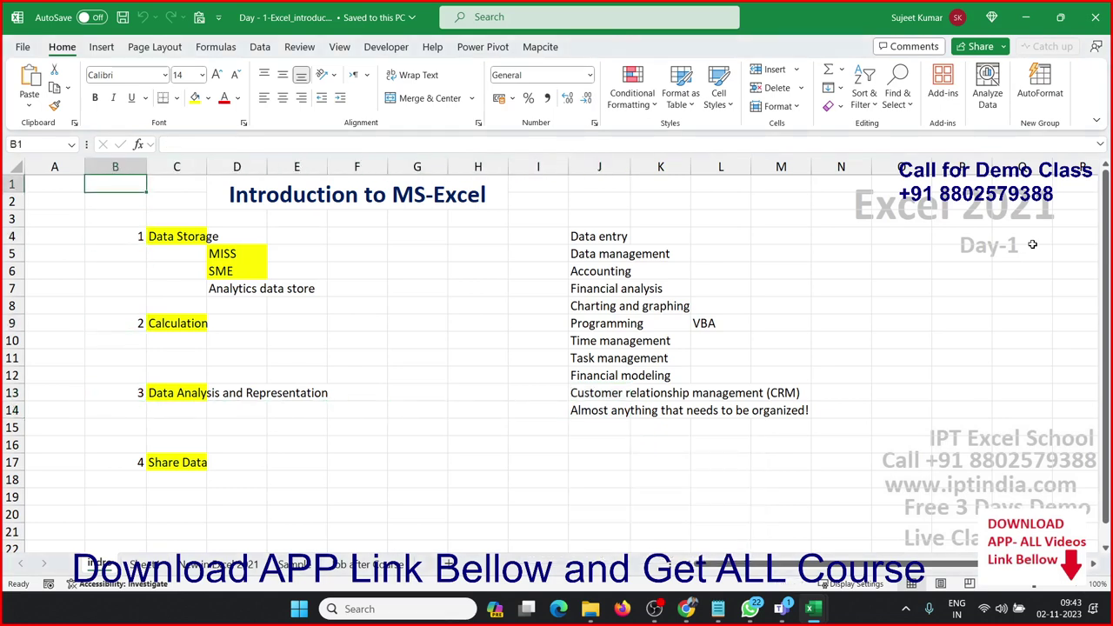
{"action": "key", "text": "Down"}
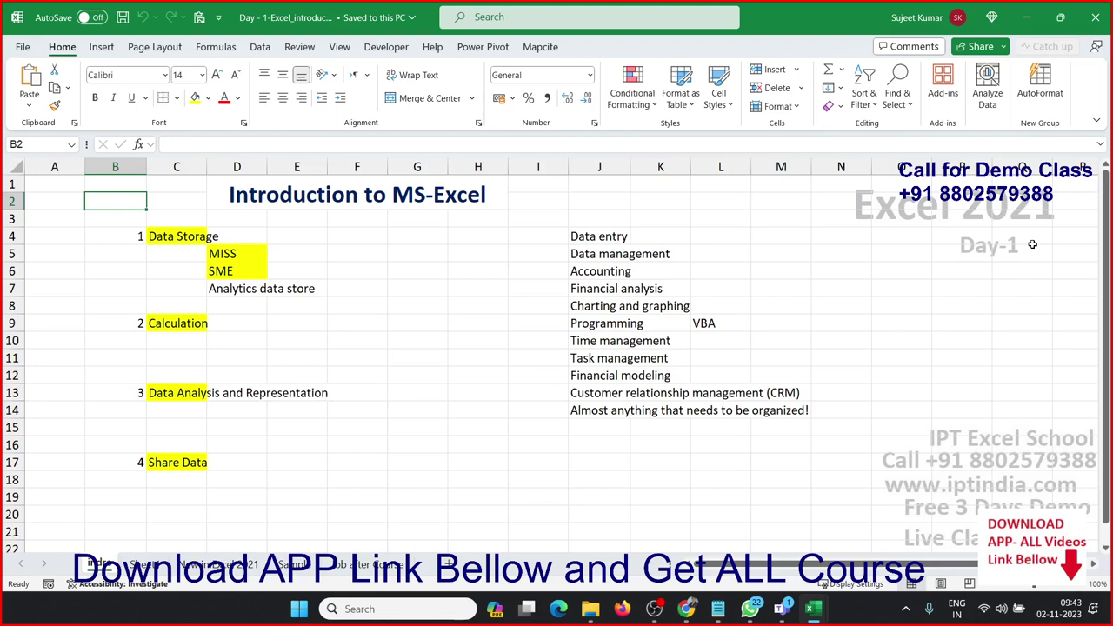
{"action": "key", "text": "Right"}
{"action": "key", "text": "Down"}
{"action": "key", "text": "Down"}
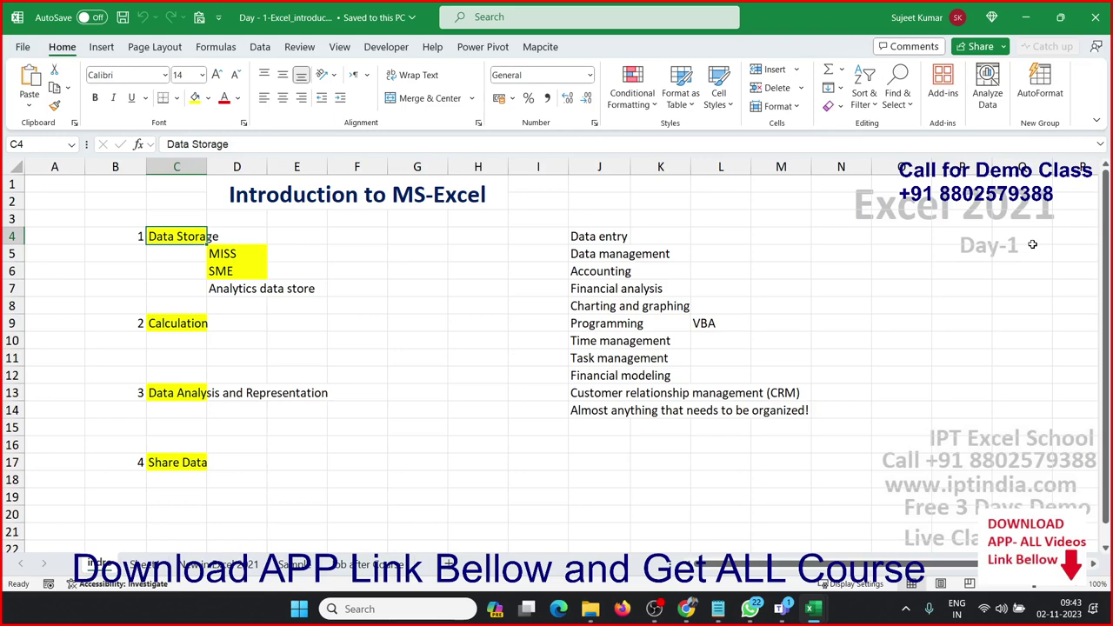
{"action": "left_click", "coordinate": [33, 45]}
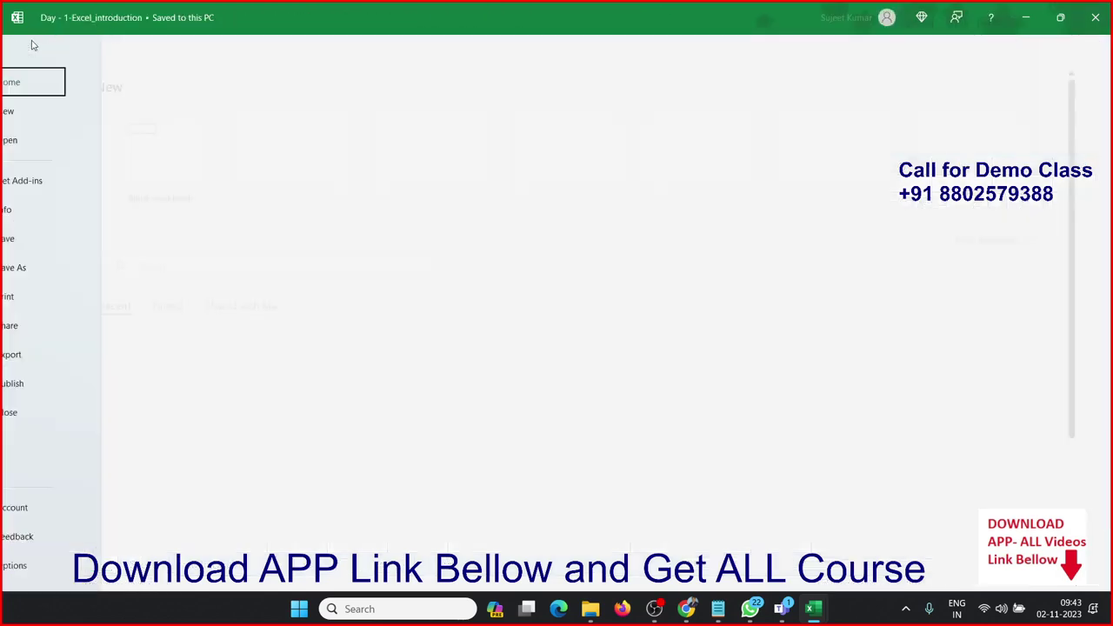
{"action": "left_click", "coordinate": [39, 210]}
{"action": "left_click", "coordinate": [188, 216]}
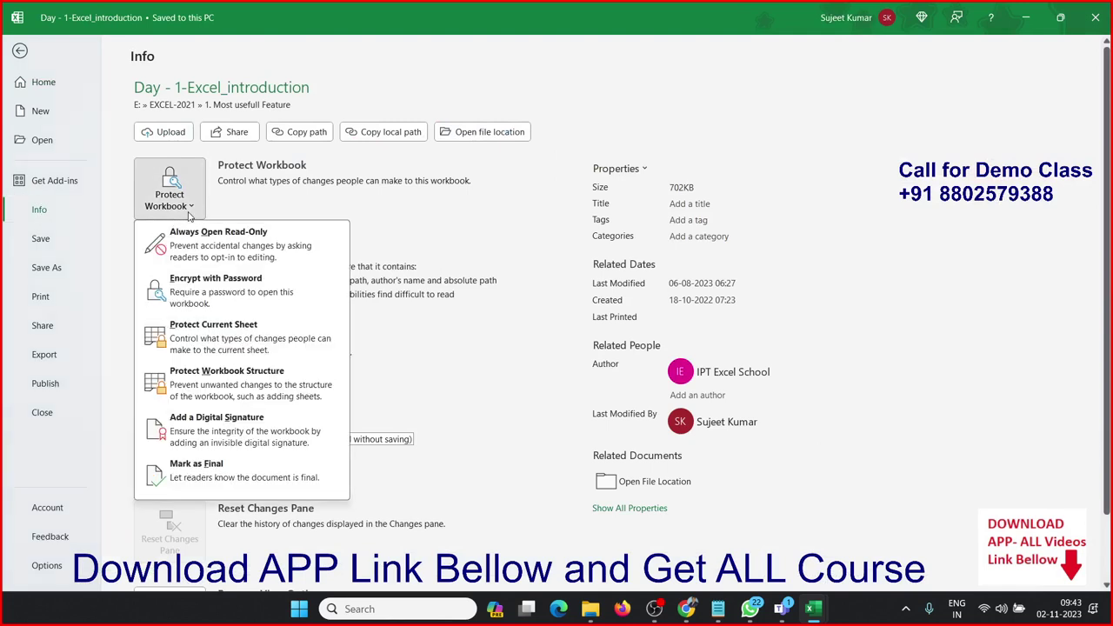
{"action": "left_click", "coordinate": [207, 290]}
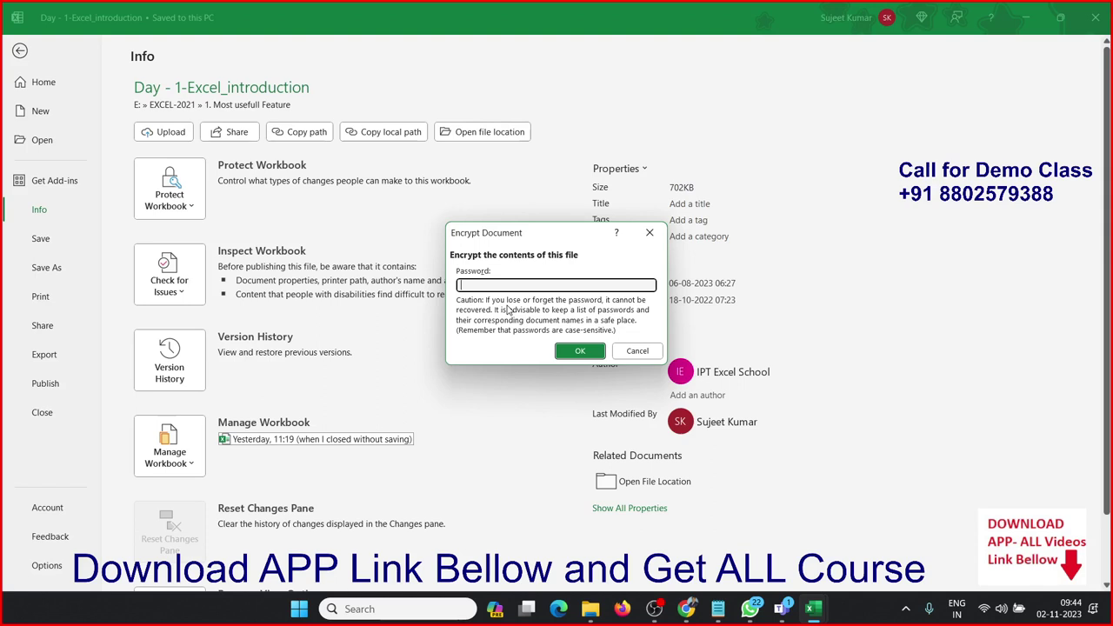
{"action": "left_click", "coordinate": [637, 350]}
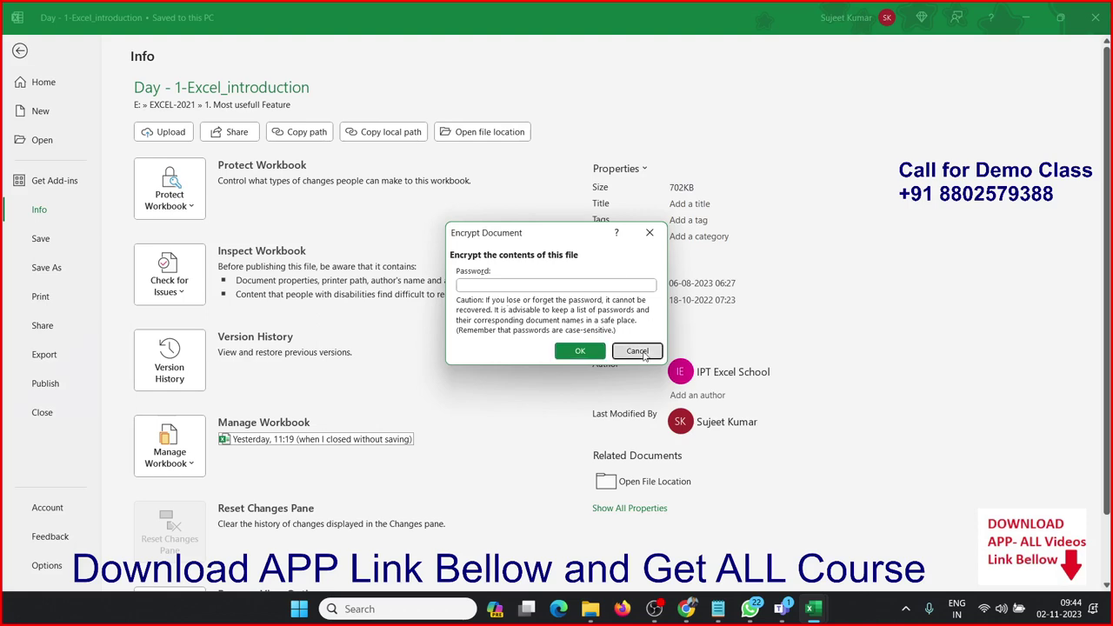
{"action": "left_click", "coordinate": [24, 54]}
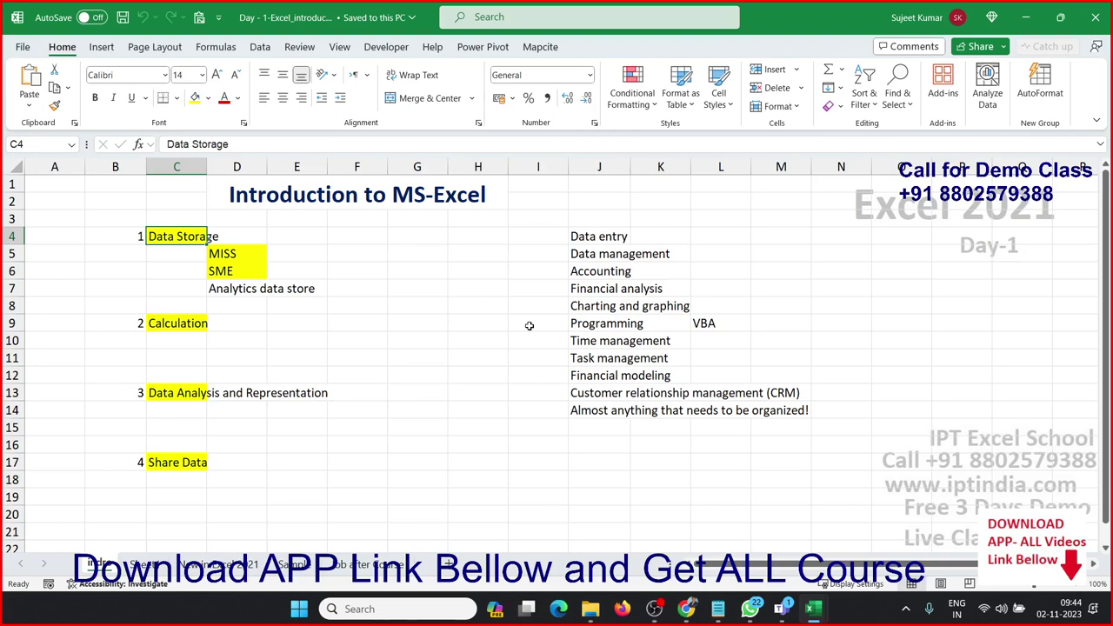
{"action": "key", "text": "Right"}
{"action": "key", "text": "Right"}
{"action": "key", "text": "Left"}
{"action": "key", "text": "Left"}
{"action": "key", "text": "Up"}
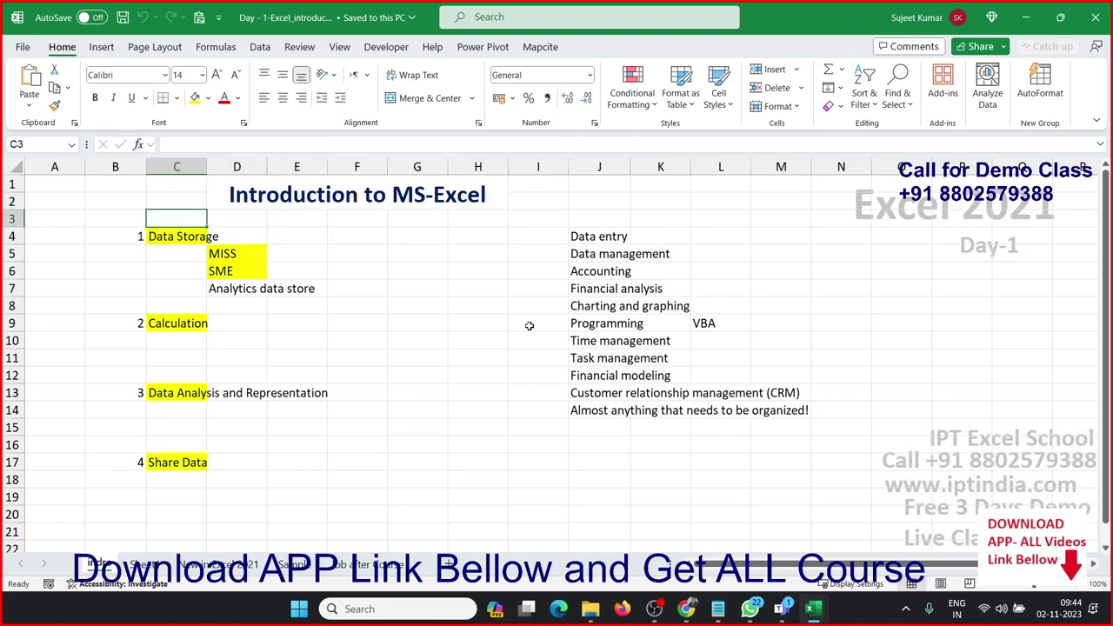
{"action": "key", "text": "Down"}
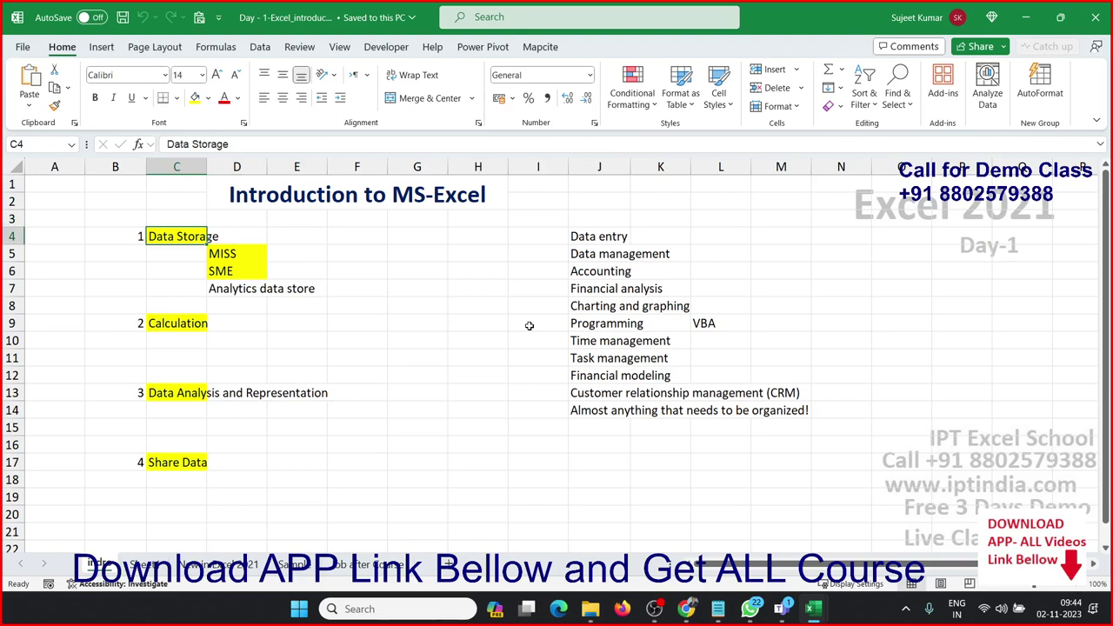
{"action": "key", "text": "Right"}
{"action": "key", "text": "Down"}
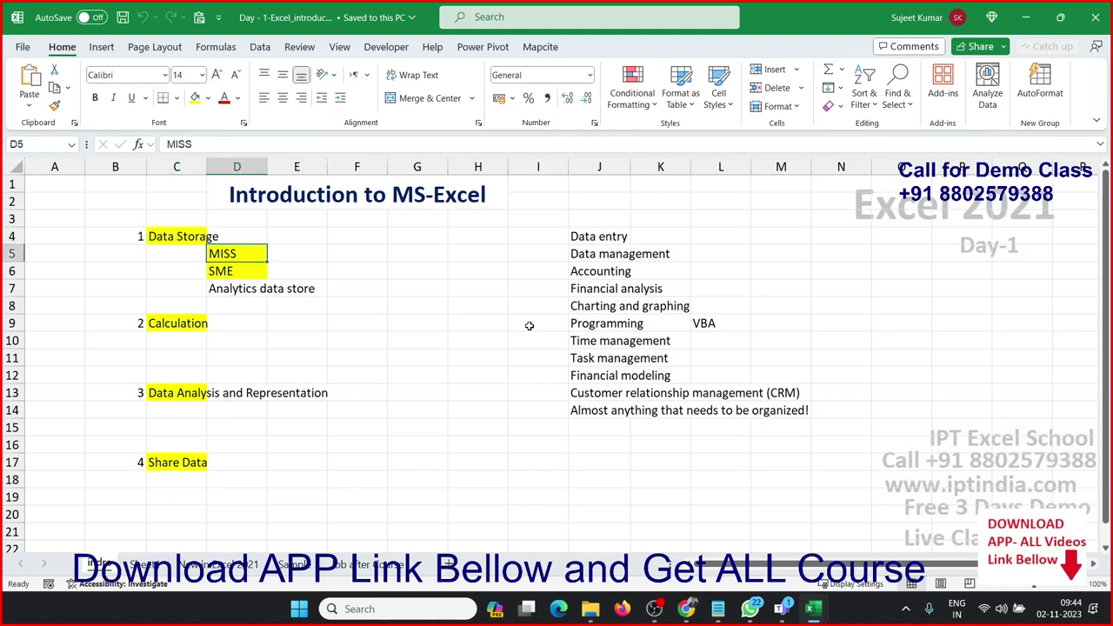
{"action": "key", "text": "shift+Down"}
{"action": "key", "text": "shift+Down"}
{"action": "key", "text": "Up"}
{"action": "key", "text": "Down"}
{"action": "key", "text": "Down"}
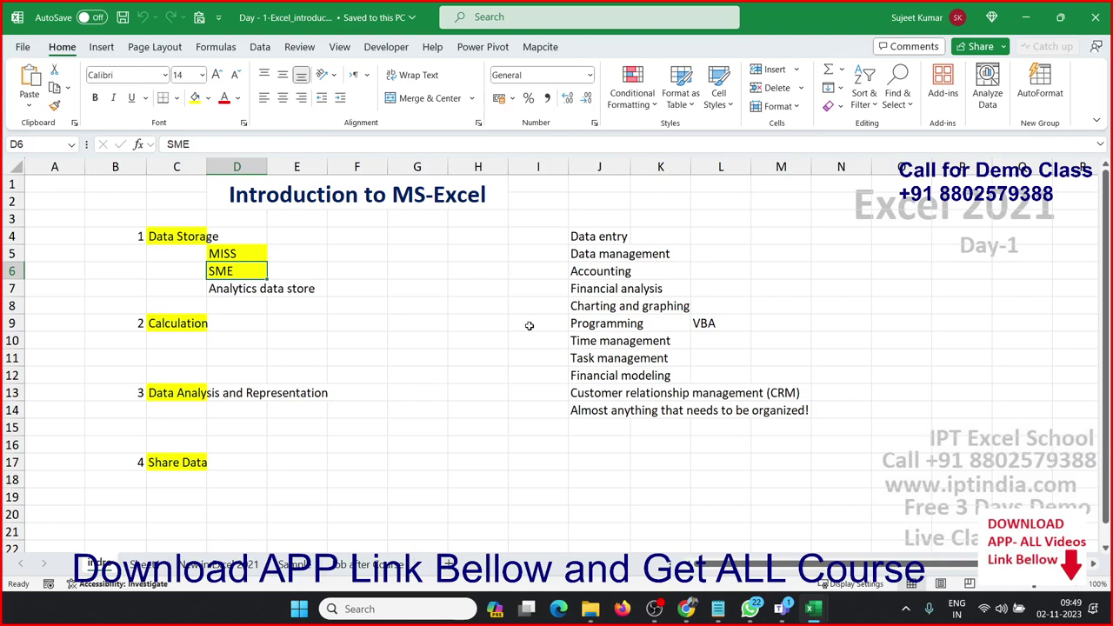
Step: Move down to the Analytics data store entry
{"action": "key", "text": "Down"}
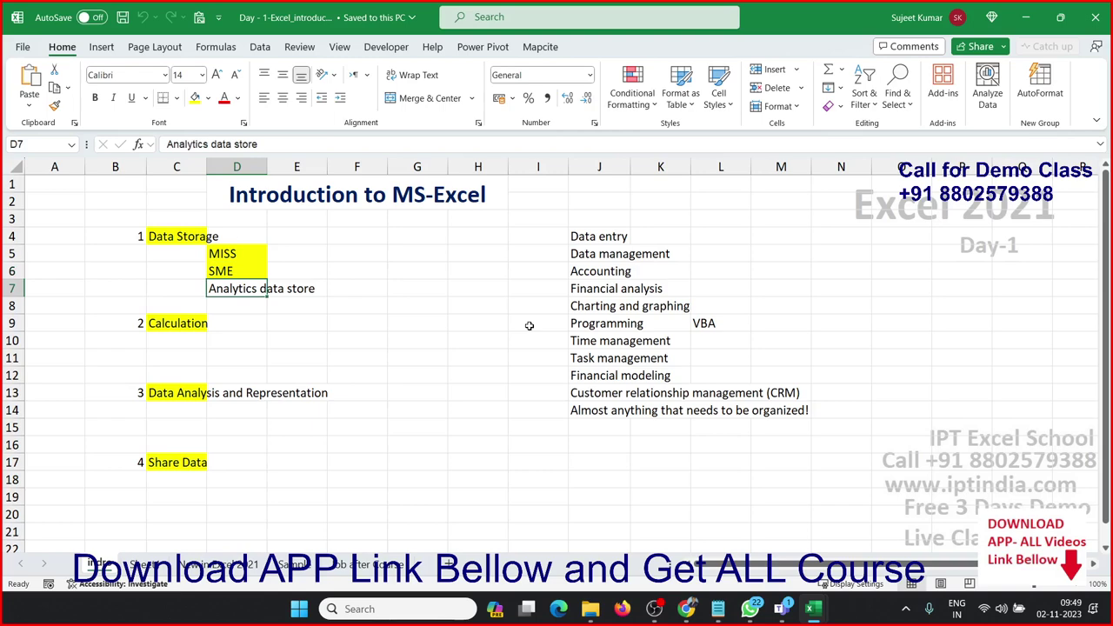
Step: Open First Dashbaord- Data from the recent workbooks list and scroll through its dashboard
{"action": "left_click", "coordinate": [24, 47]}
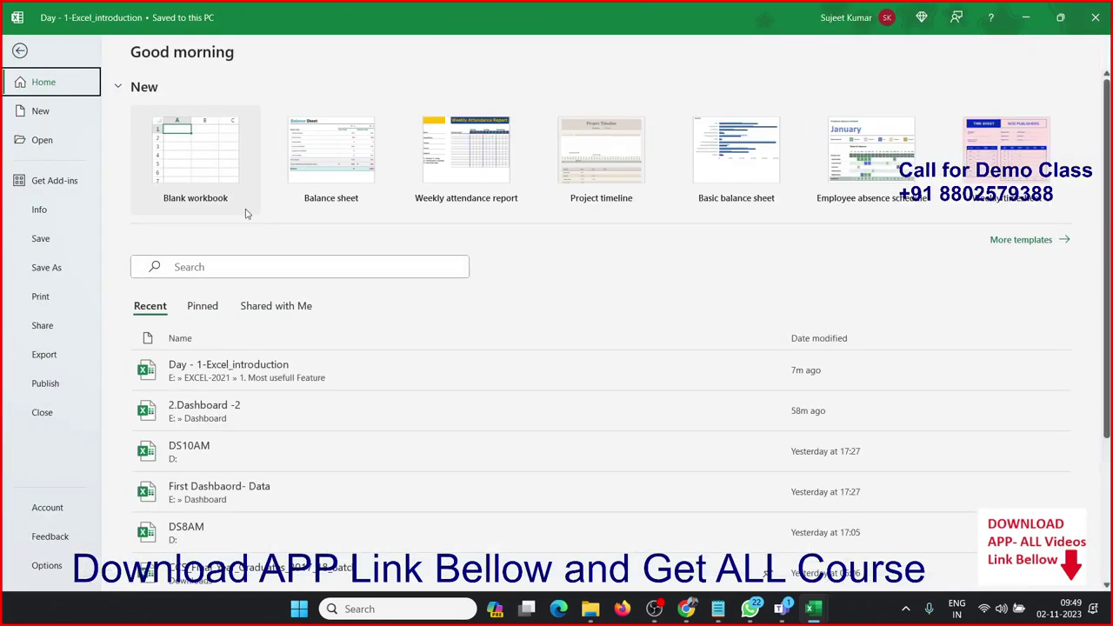
{"action": "scroll", "coordinate": [366, 331], "scroll_direction": "down", "scroll_amount": 1}
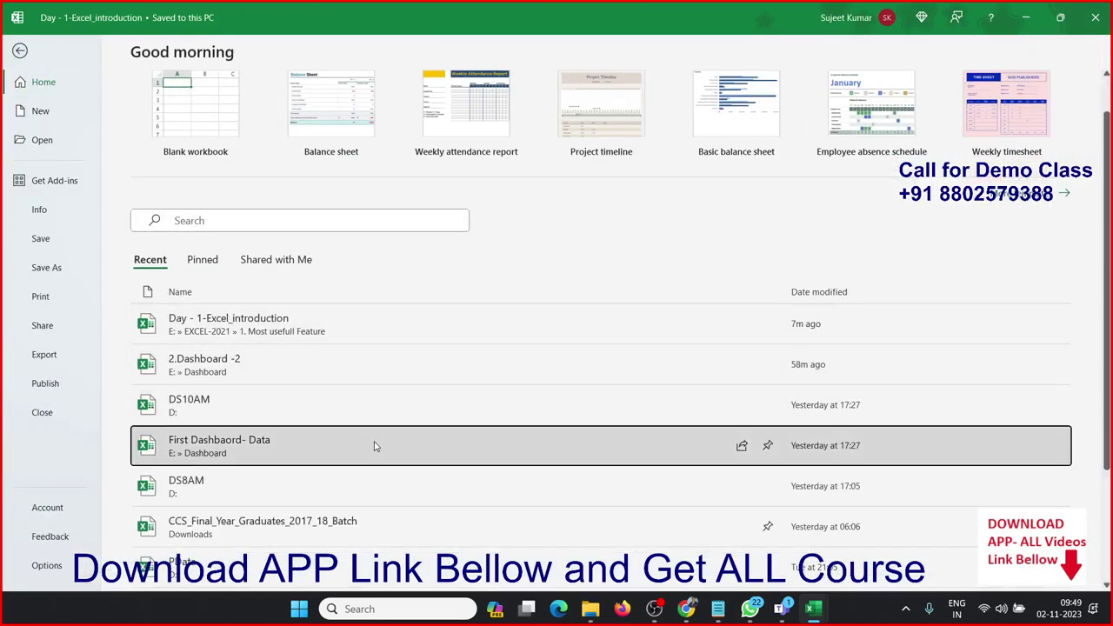
{"action": "left_click", "coordinate": [375, 446]}
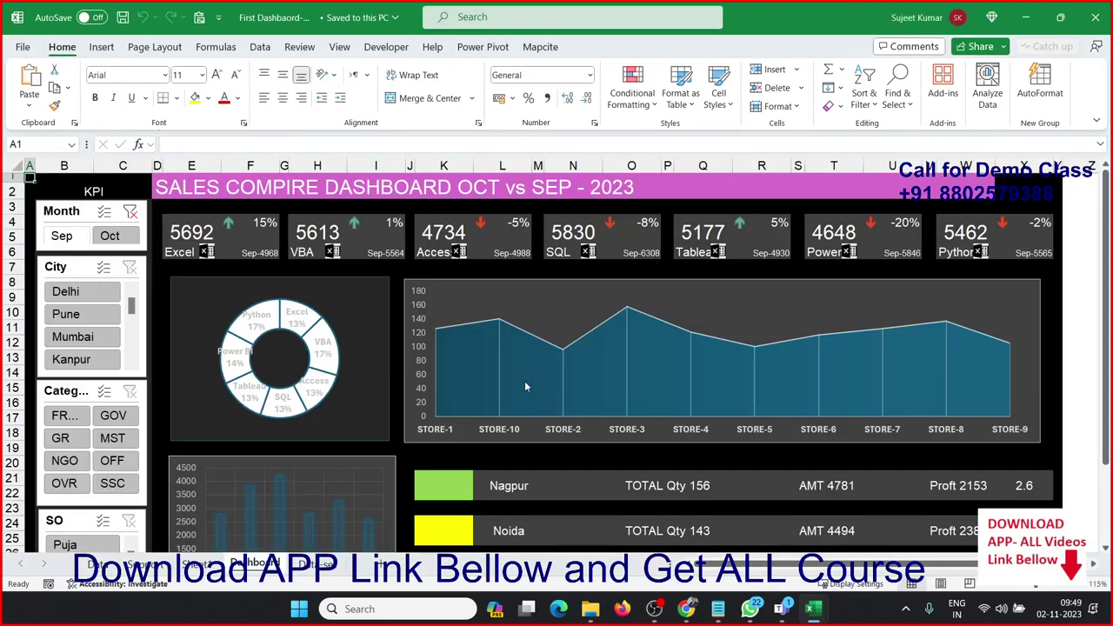
{"action": "mouse_move", "coordinate": [538, 357]}
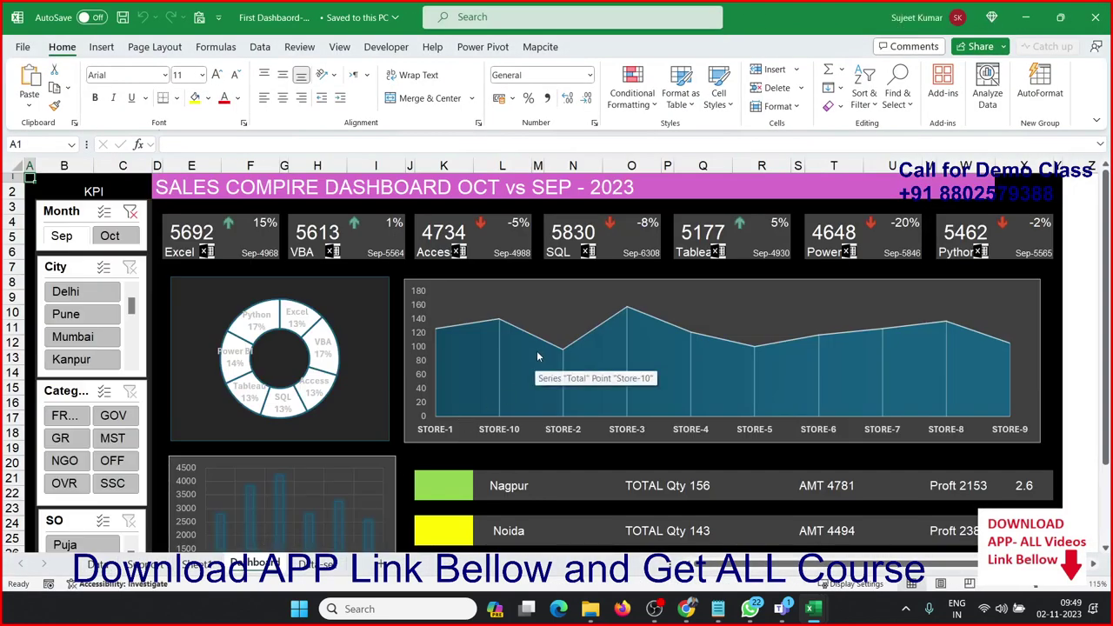
{"action": "scroll", "coordinate": [541, 352], "scroll_direction": "down", "scroll_amount": 2}
{"action": "scroll", "coordinate": [541, 352], "scroll_direction": "down", "scroll_amount": 2}
{"action": "scroll", "coordinate": [545, 343], "scroll_direction": "up", "scroll_amount": 4}
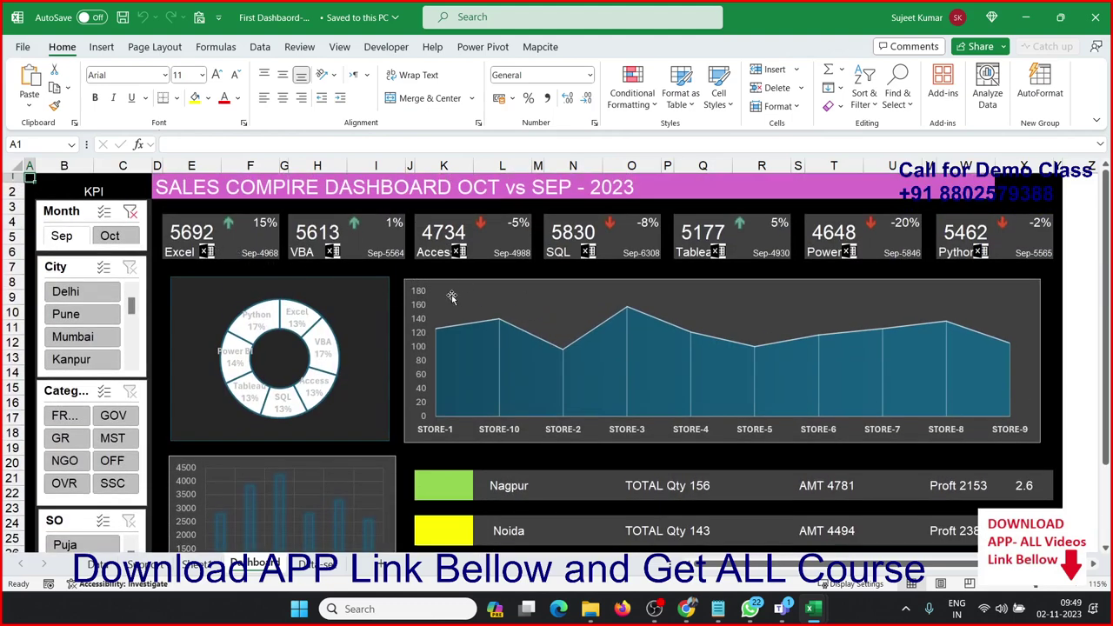
Step: Check the Excel KPI formula, compare the Data and Dashboard sheets, then close the sales dashboard workbook
{"action": "left_click", "coordinate": [205, 234]}
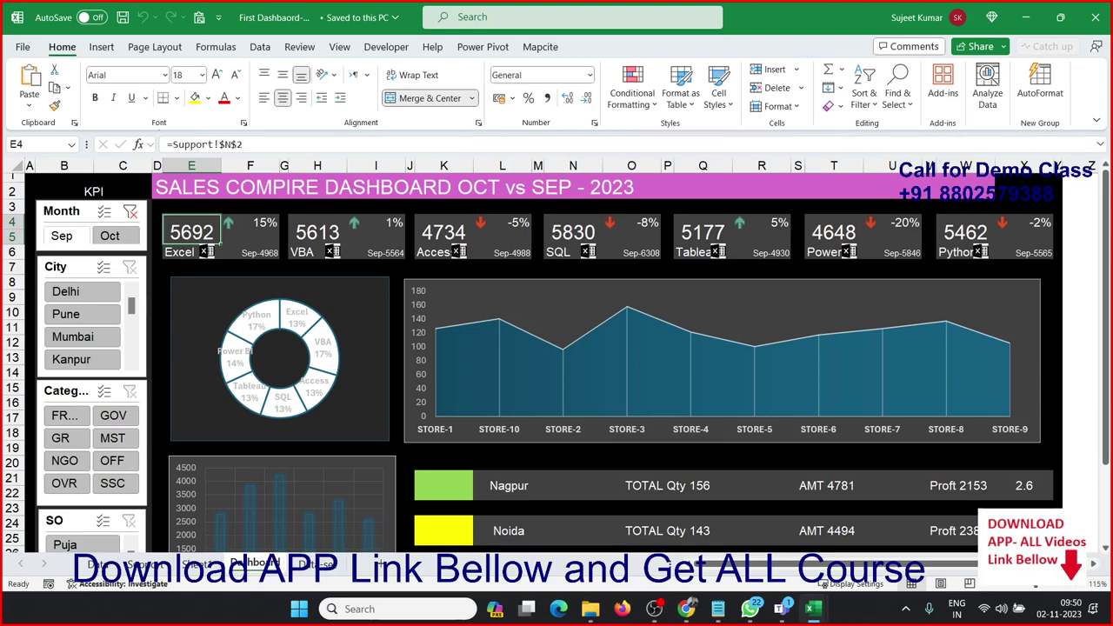
{"action": "left_click", "coordinate": [88, 563]}
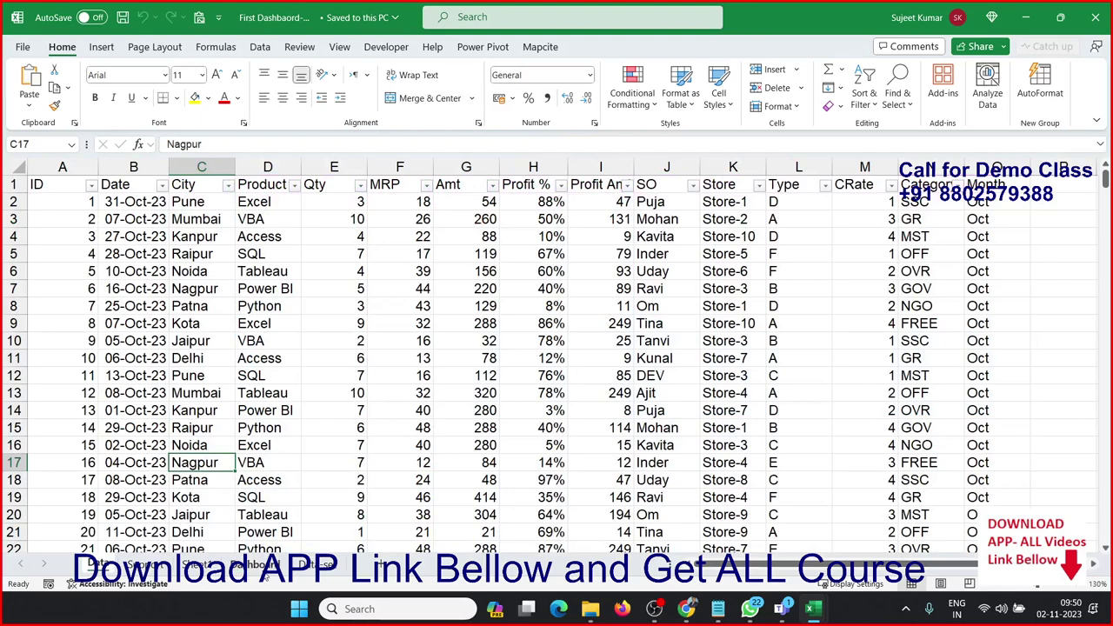
{"action": "left_click", "coordinate": [261, 567]}
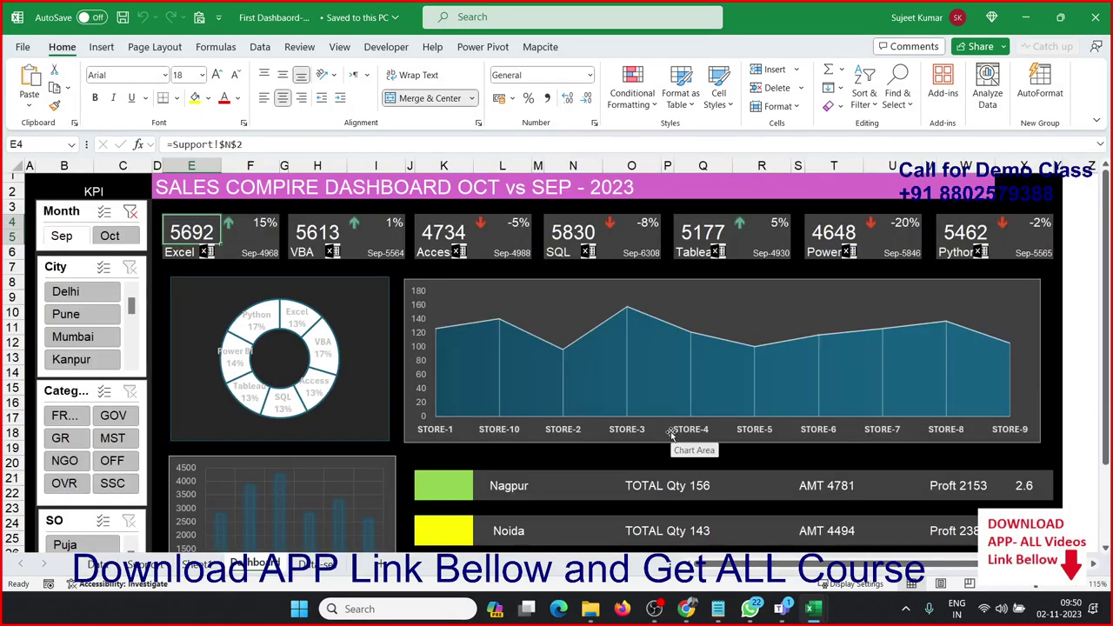
{"action": "scroll", "coordinate": [668, 435], "scroll_direction": "down", "scroll_amount": 3}
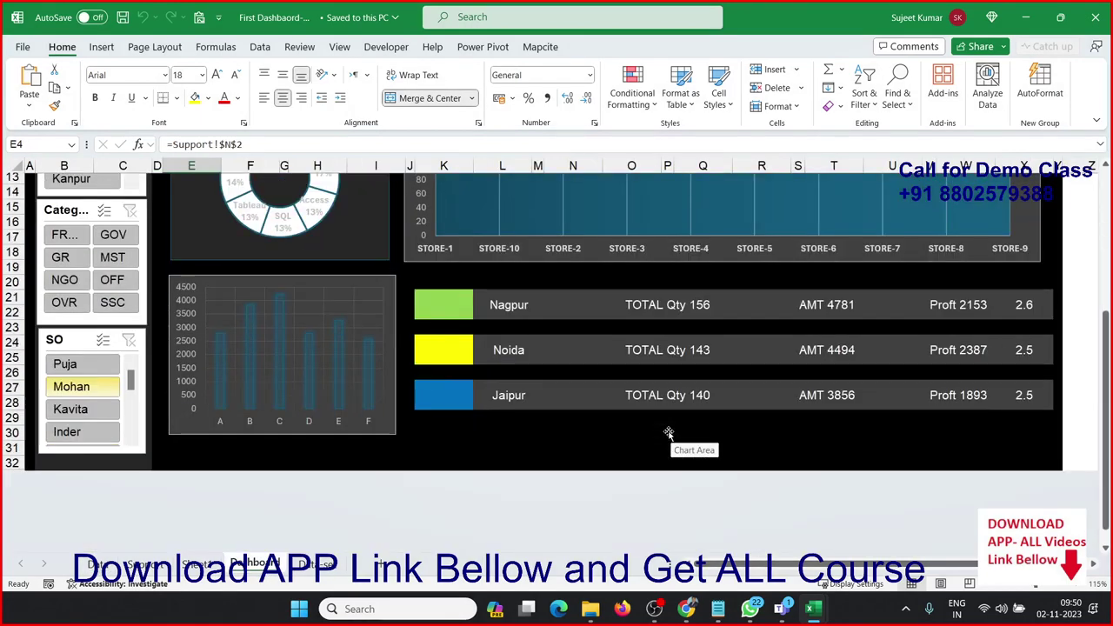
{"action": "scroll", "coordinate": [668, 435], "scroll_direction": "up", "scroll_amount": 3}
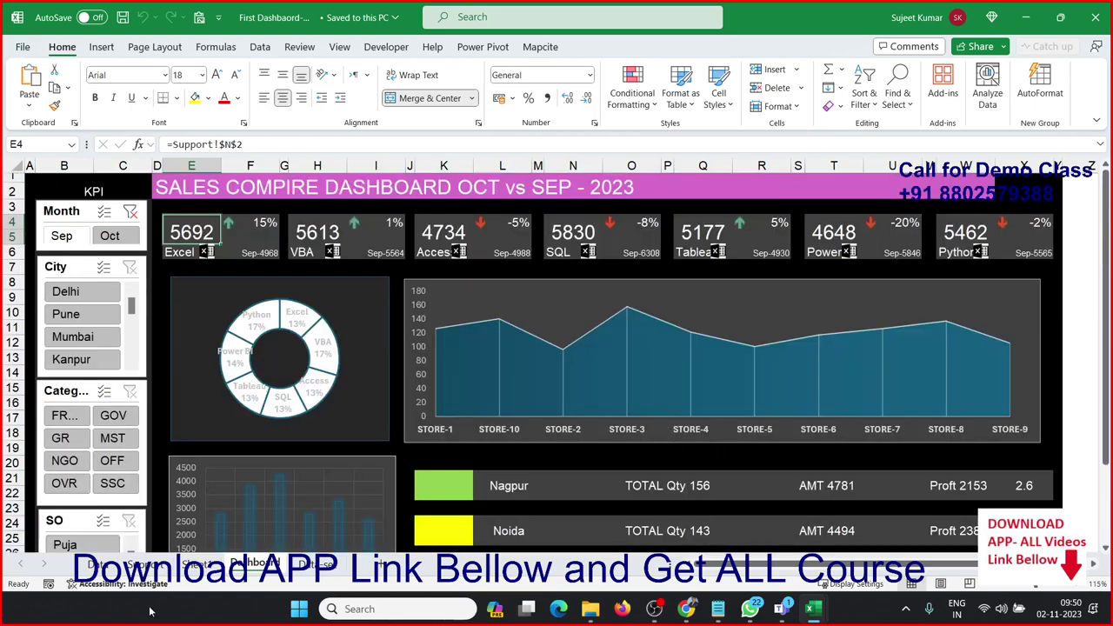
{"action": "left_click", "coordinate": [102, 567]}
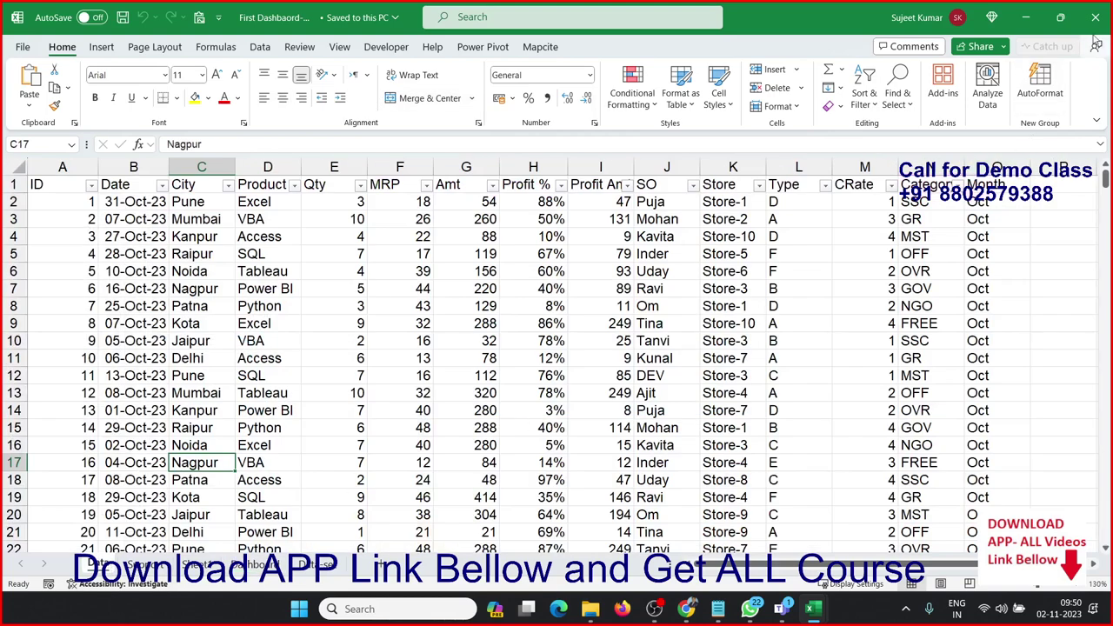
{"action": "left_click", "coordinate": [1094, 17]}
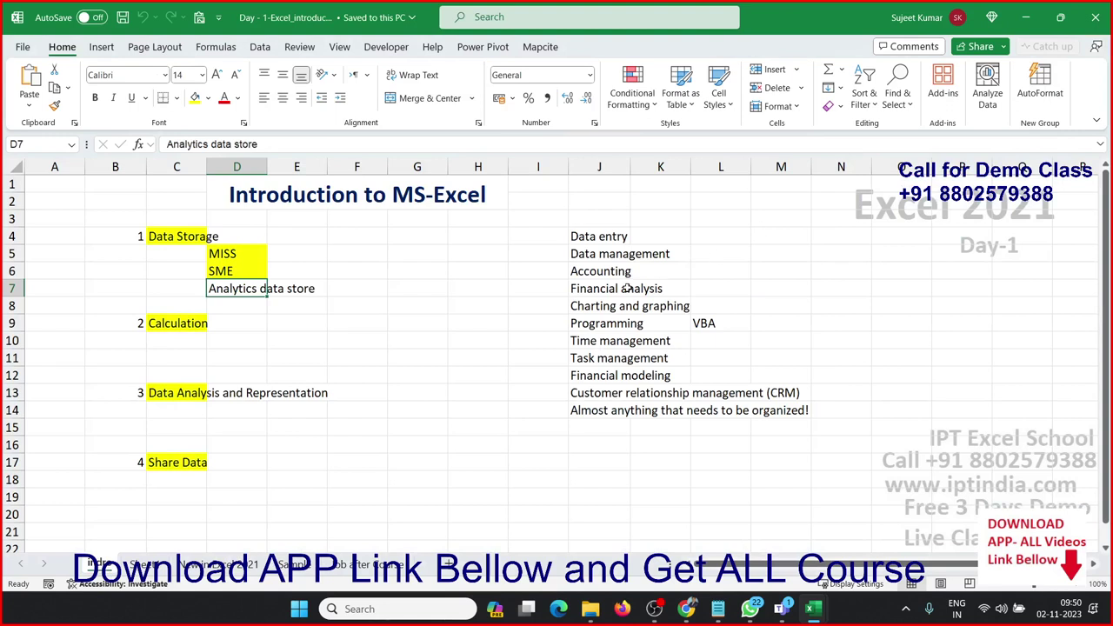
Step: Select the Data Storage and Calculation headings on the Introduction to MS-Excel sheet
{"action": "left_click", "coordinate": [191, 237]}
{"action": "left_click", "coordinate": [159, 322]}
{"action": "left_click", "coordinate": [237, 342]}
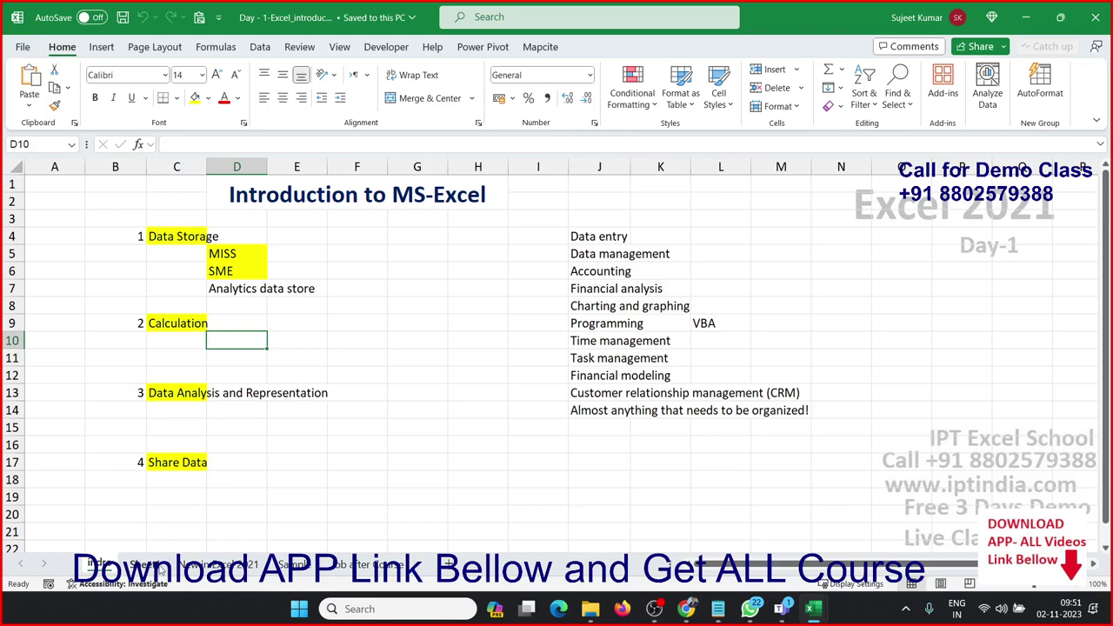
Step: Show the Q1/Q2 growth sheet and browse the Financial, Logical and More Functions lists
{"action": "left_click", "coordinate": [139, 565]}
{"action": "left_click", "coordinate": [174, 48]}
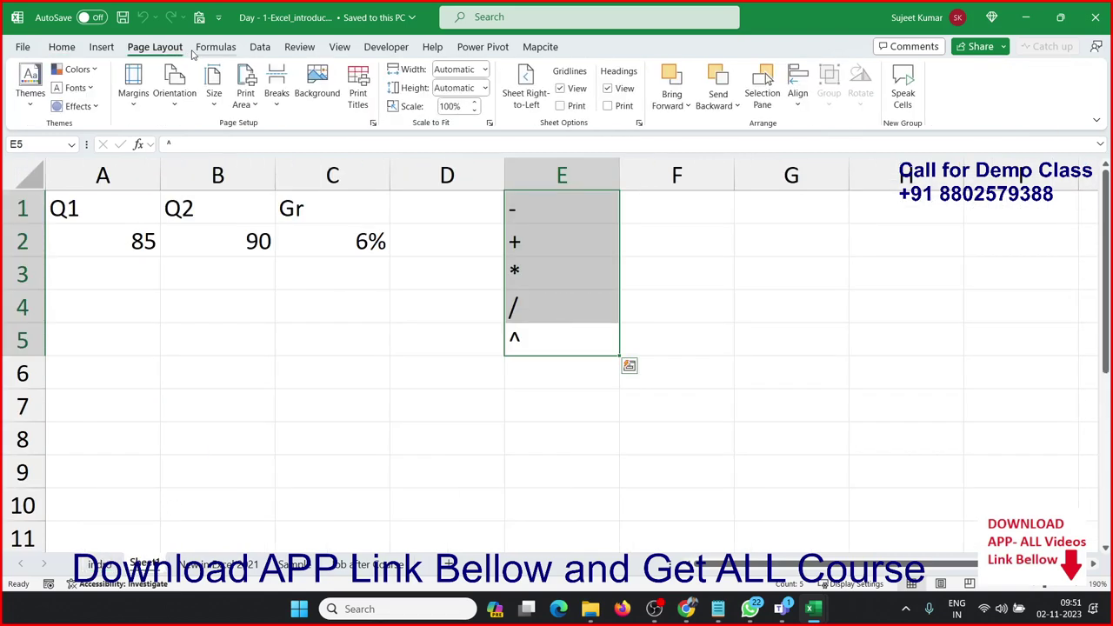
{"action": "left_click", "coordinate": [209, 48]}
{"action": "left_click", "coordinate": [152, 82]}
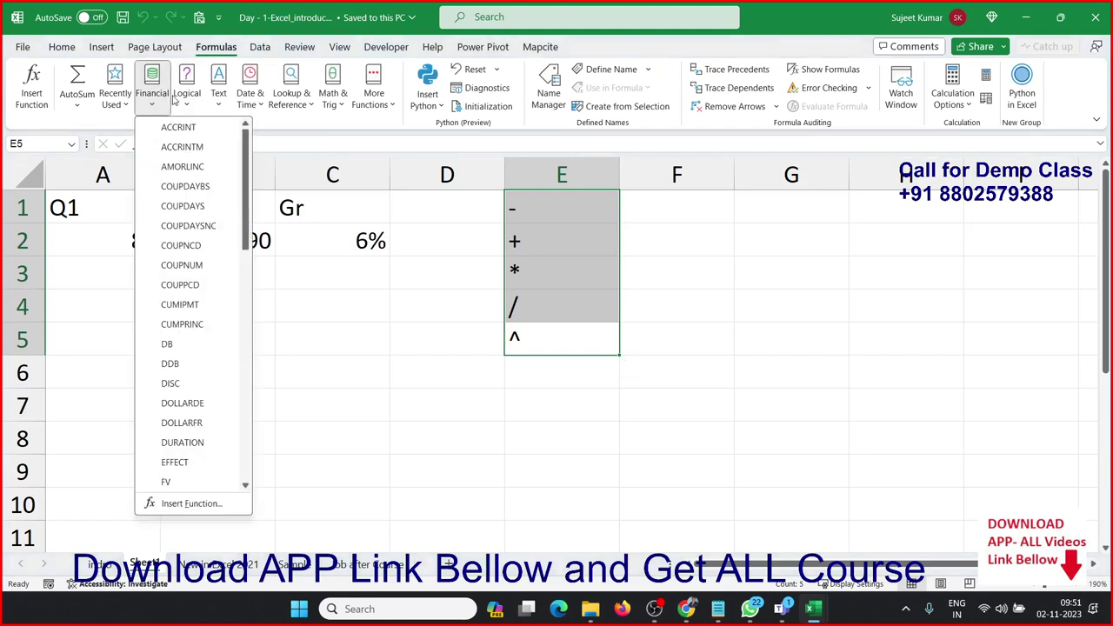
{"action": "left_click", "coordinate": [187, 87]}
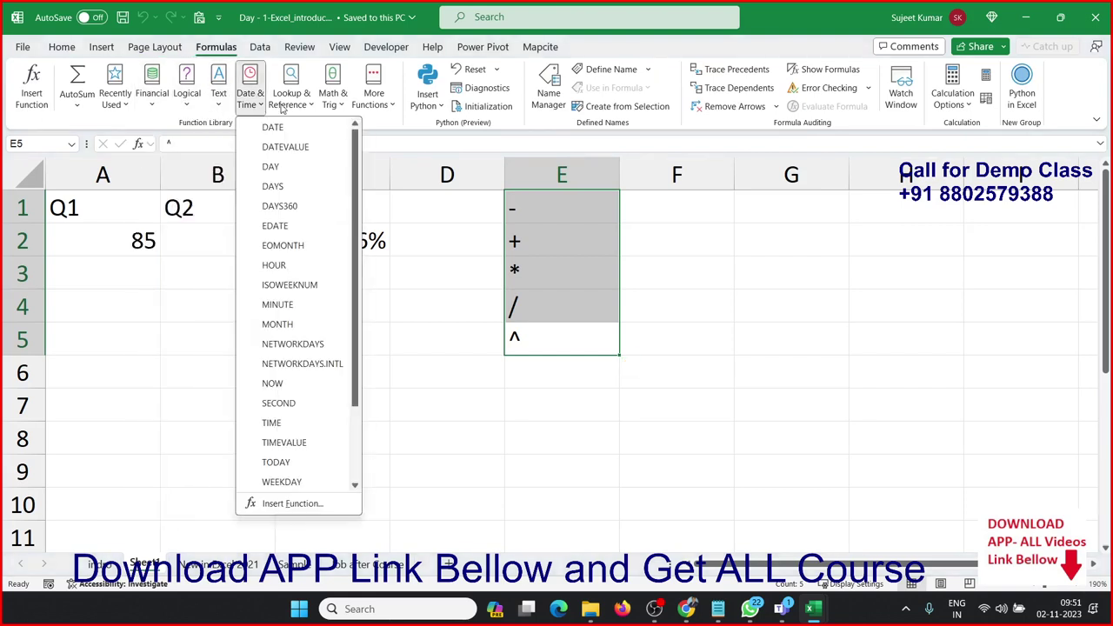
{"action": "mouse_move", "coordinate": [332, 90]}
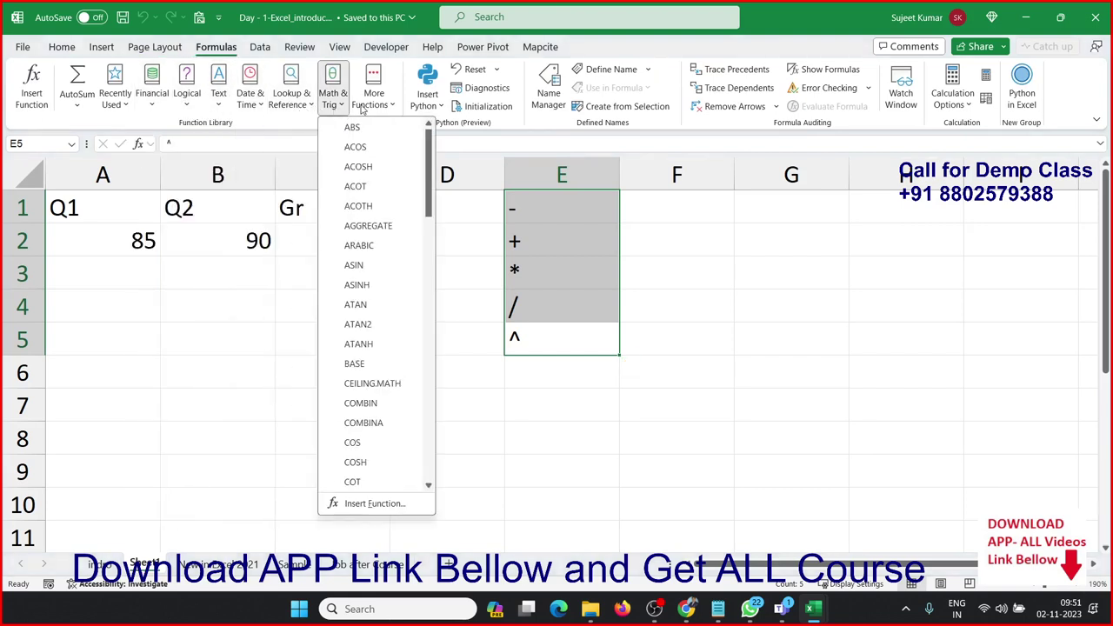
{"action": "left_click", "coordinate": [365, 102]}
{"action": "mouse_move", "coordinate": [400, 148]}
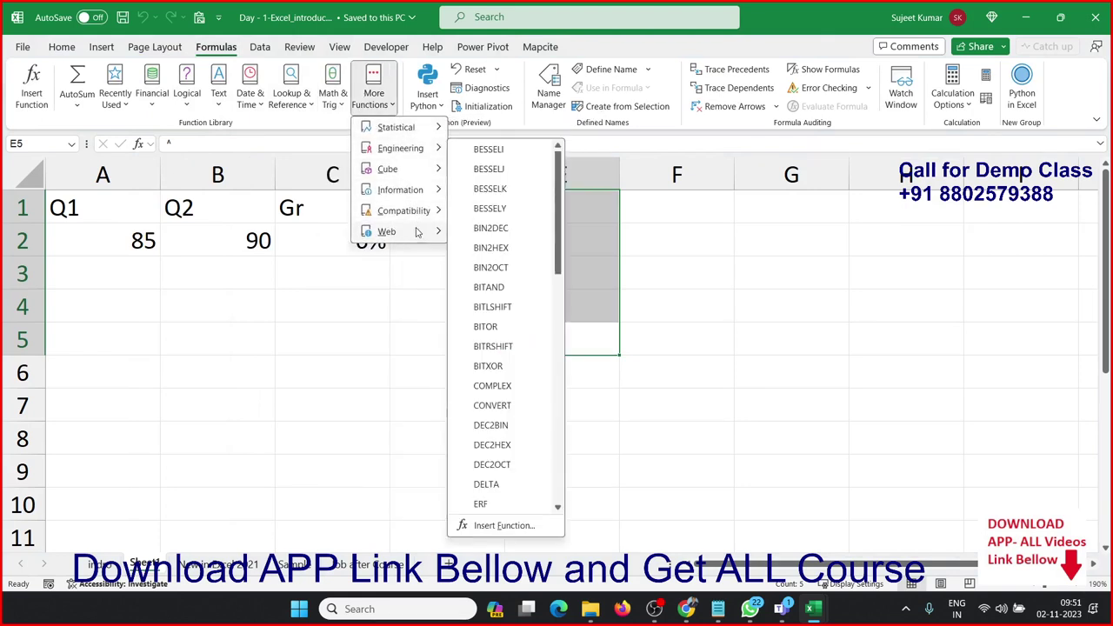
{"action": "left_click", "coordinate": [273, 301]}
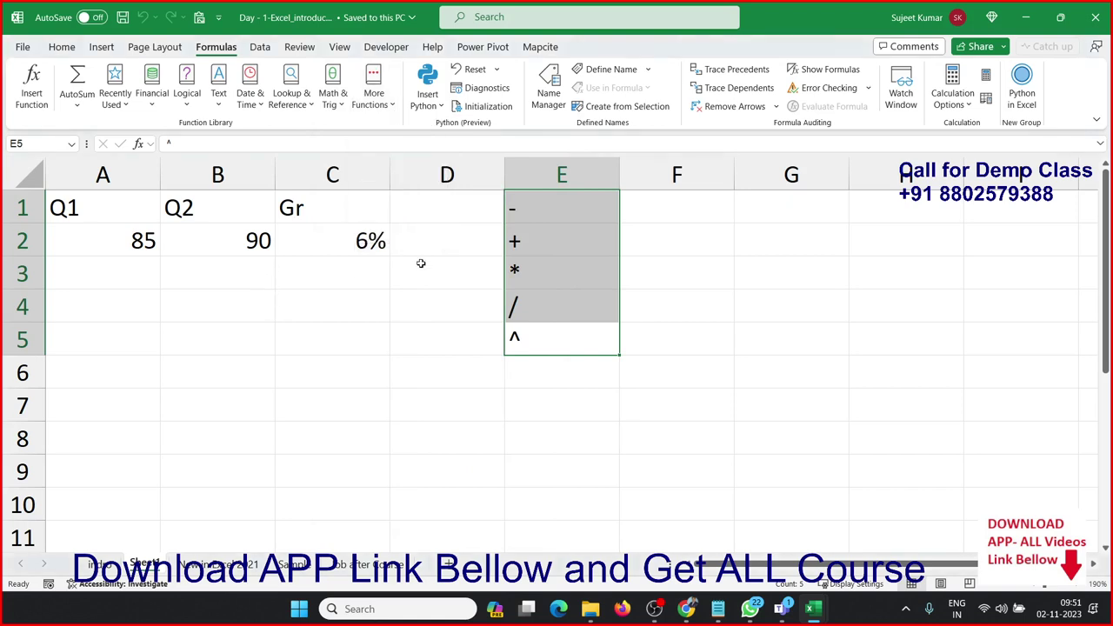
Step: Select the operators in E1:E5 and inspect C2's formula =(B2-A2)/A2, which gives 6%
{"action": "left_click_drag", "start_coordinate": [539, 339], "coordinate": [539, 211]}
{"action": "double_click", "coordinate": [358, 249]}
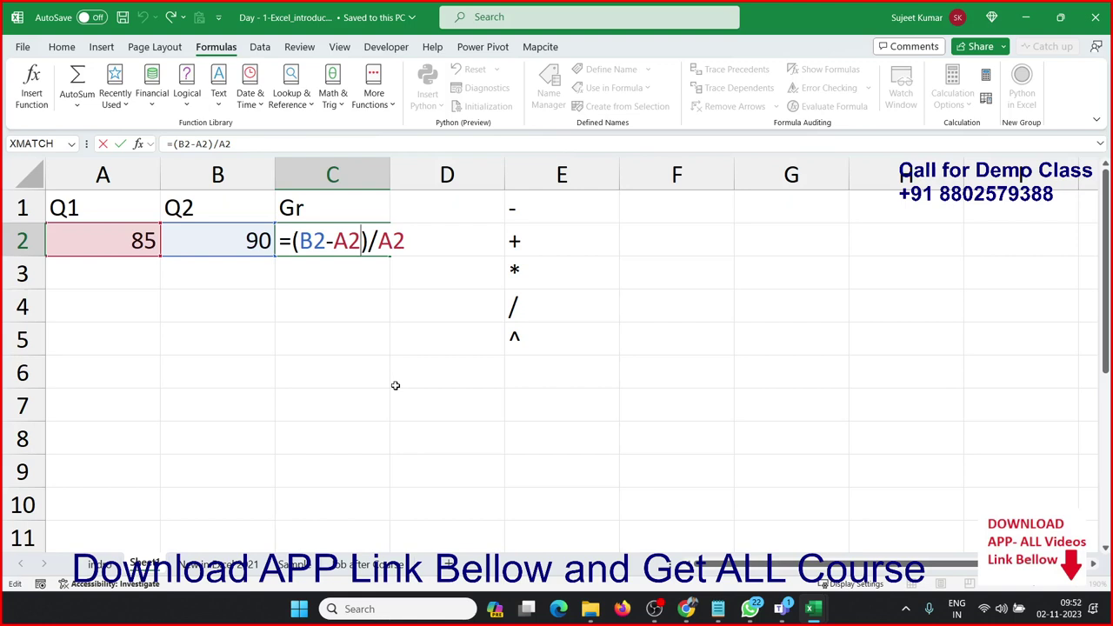
{"action": "key", "text": "Return"}
{"action": "key", "text": "Up"}
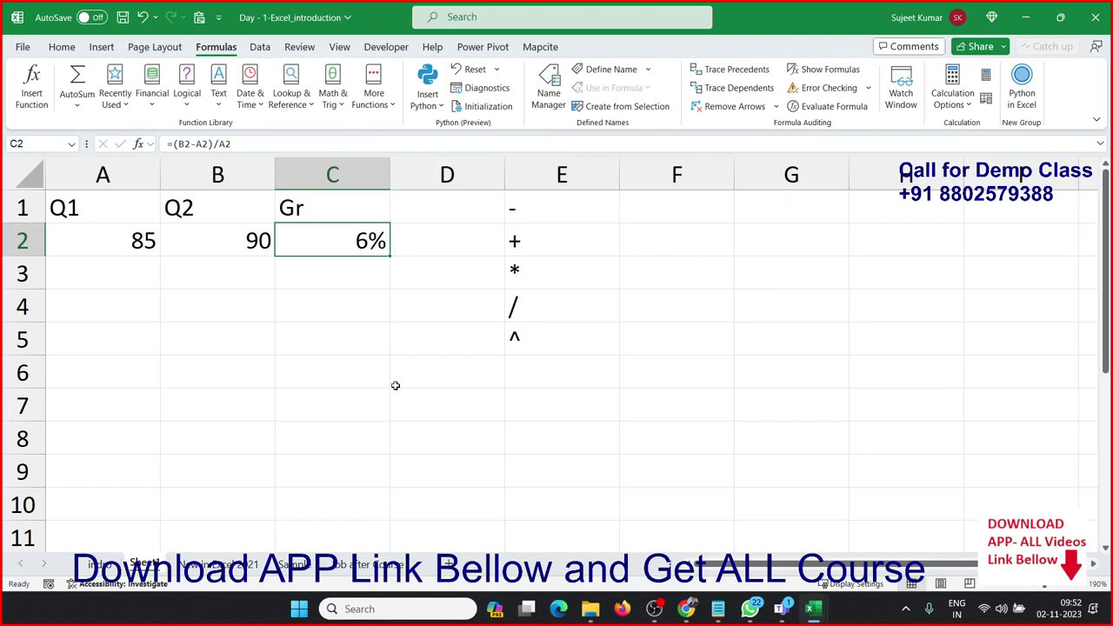
{"action": "double_click", "coordinate": [313, 242]}
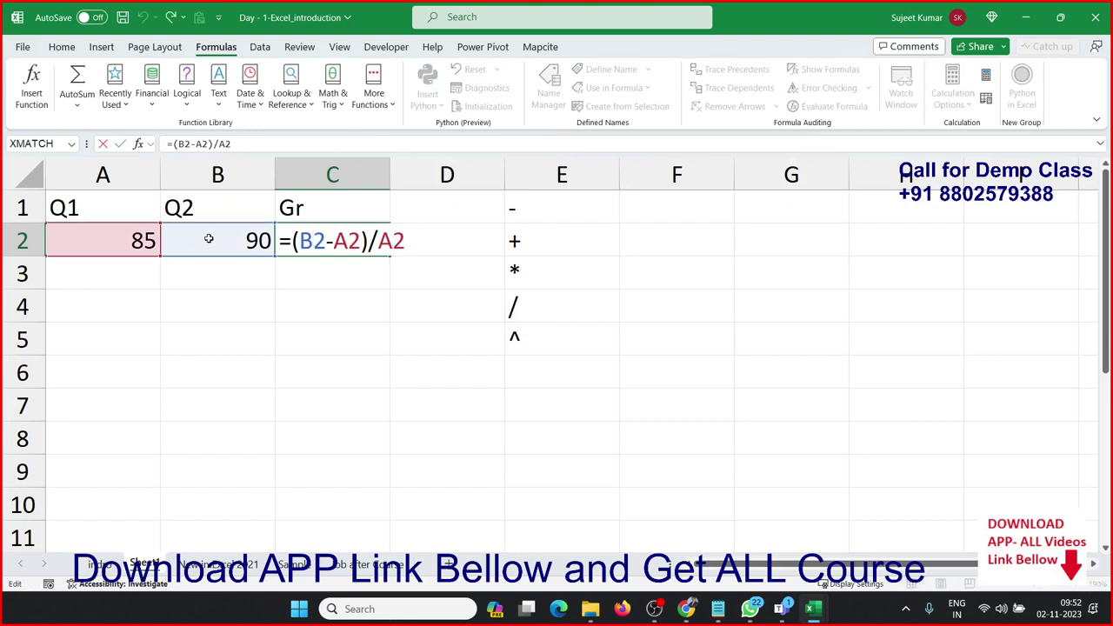
{"action": "key", "text": "Escape"}
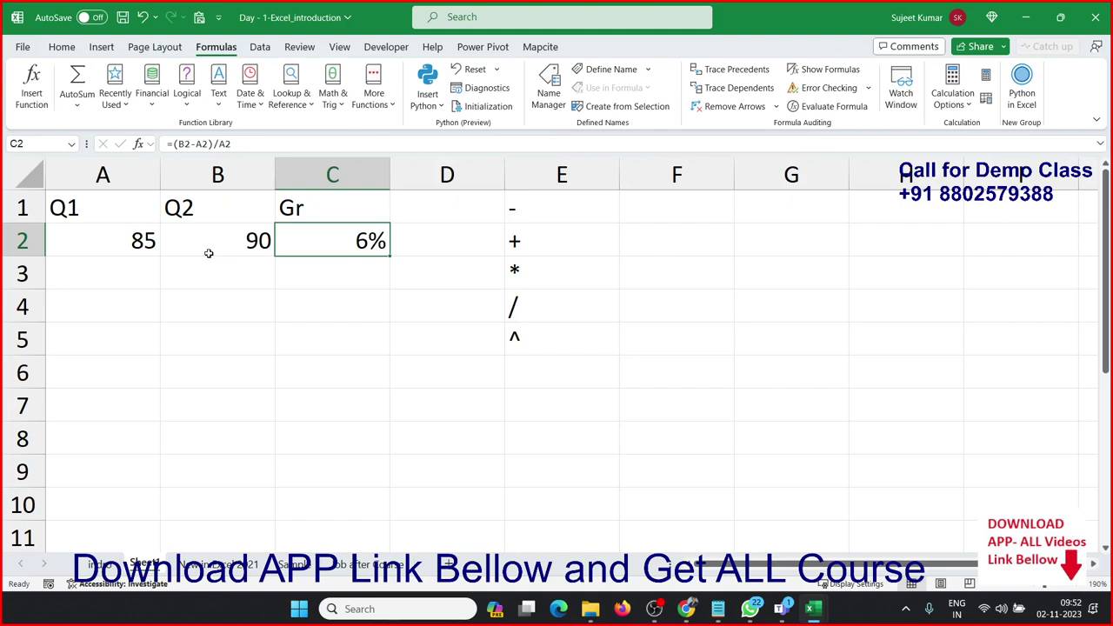
Step: Select columns F and G, recheck C2's growth formula, then return to the Introduction to MS-Excel sheet
{"action": "left_click_drag", "start_coordinate": [679, 177], "coordinate": [771, 179]}
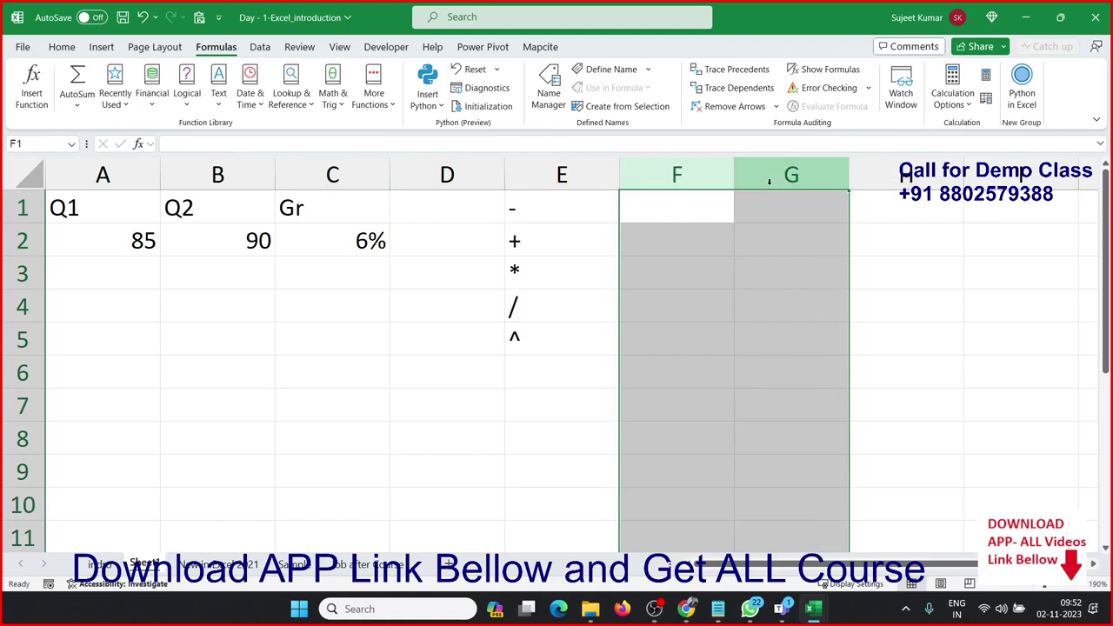
{"action": "double_click", "coordinate": [358, 250]}
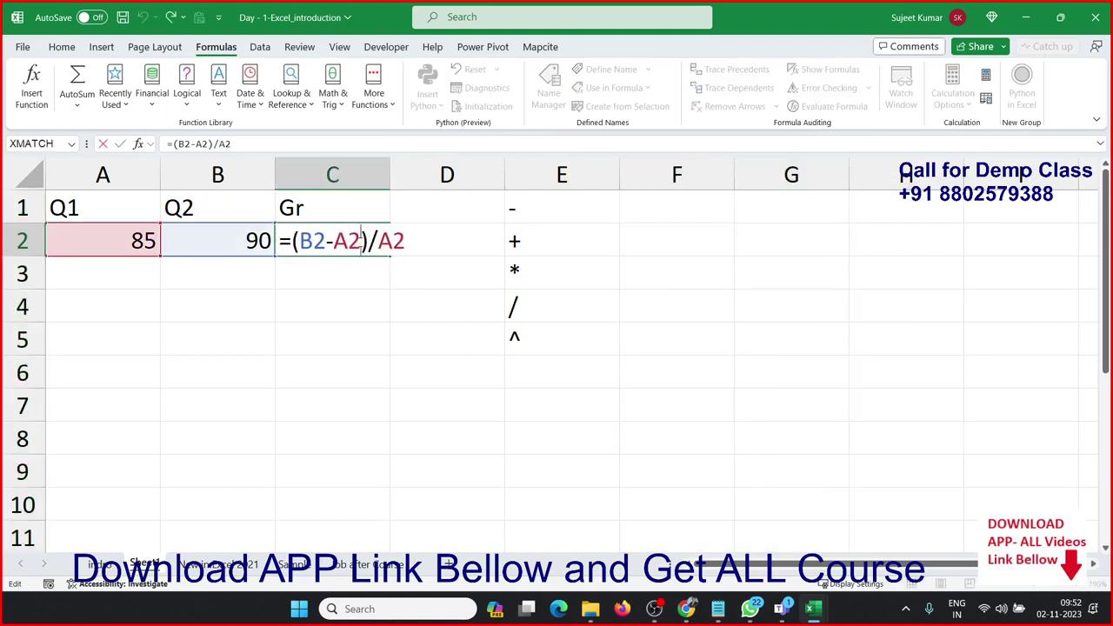
{"action": "key", "text": "Return"}
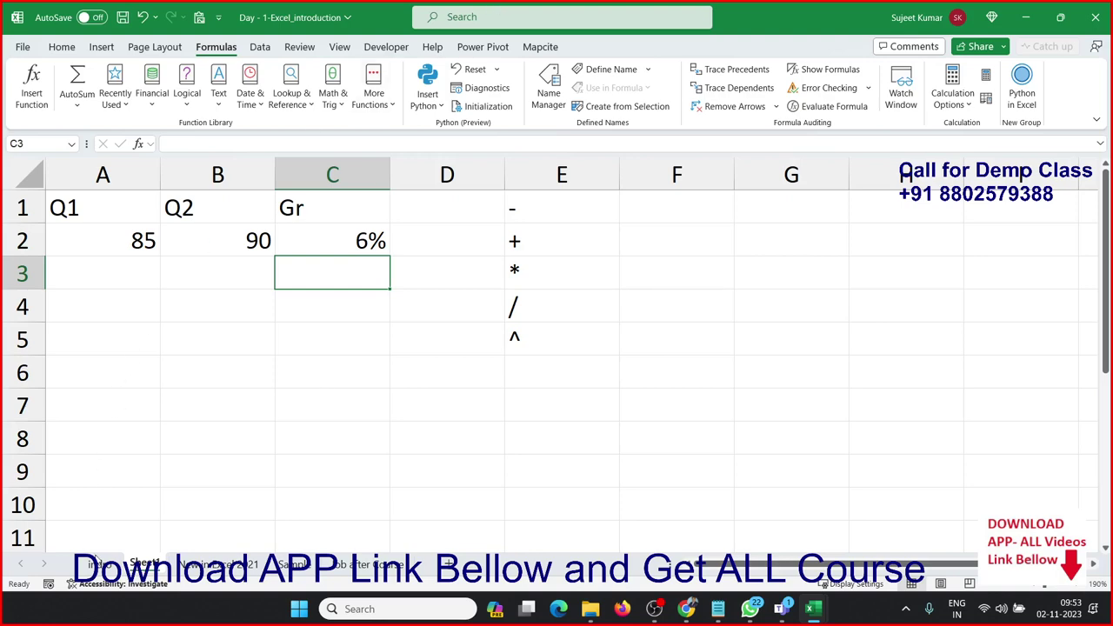
{"action": "left_click", "coordinate": [99, 564]}
{"action": "left_click", "coordinate": [165, 392]}
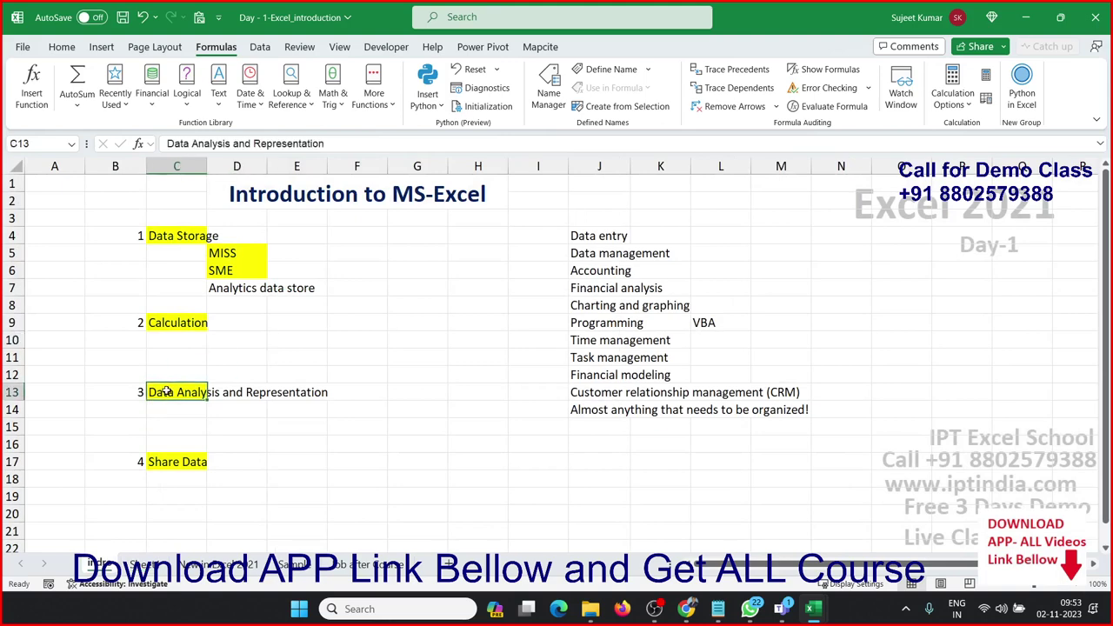
Step: Open the 2.Dashboard -2 workbook from the Recent workbooks list
{"action": "left_click", "coordinate": [211, 423]}
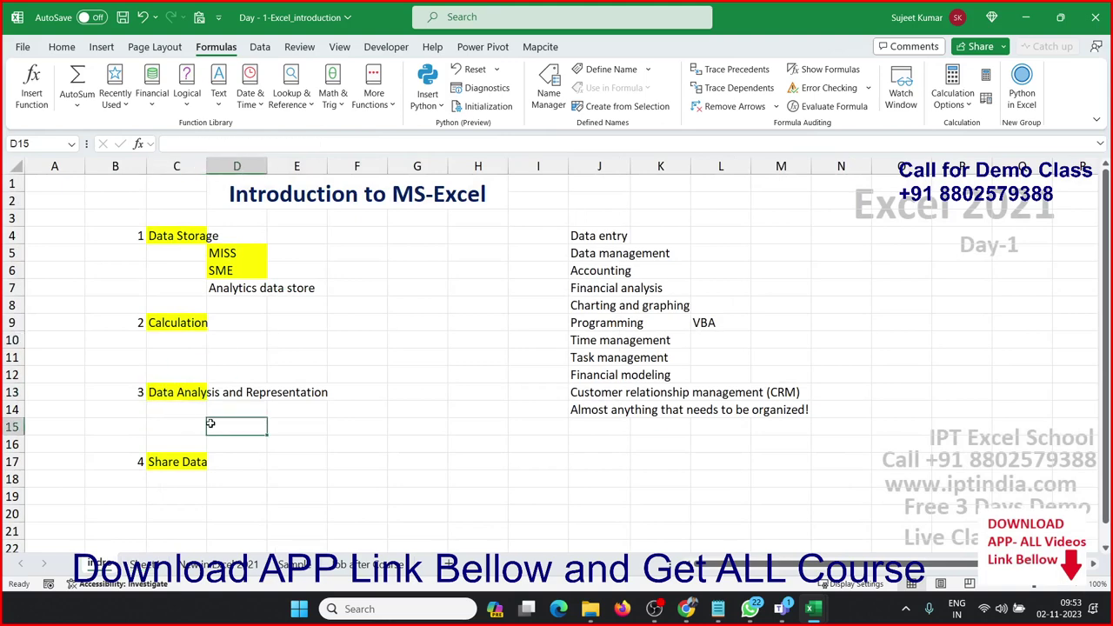
{"action": "left_click", "coordinate": [23, 48]}
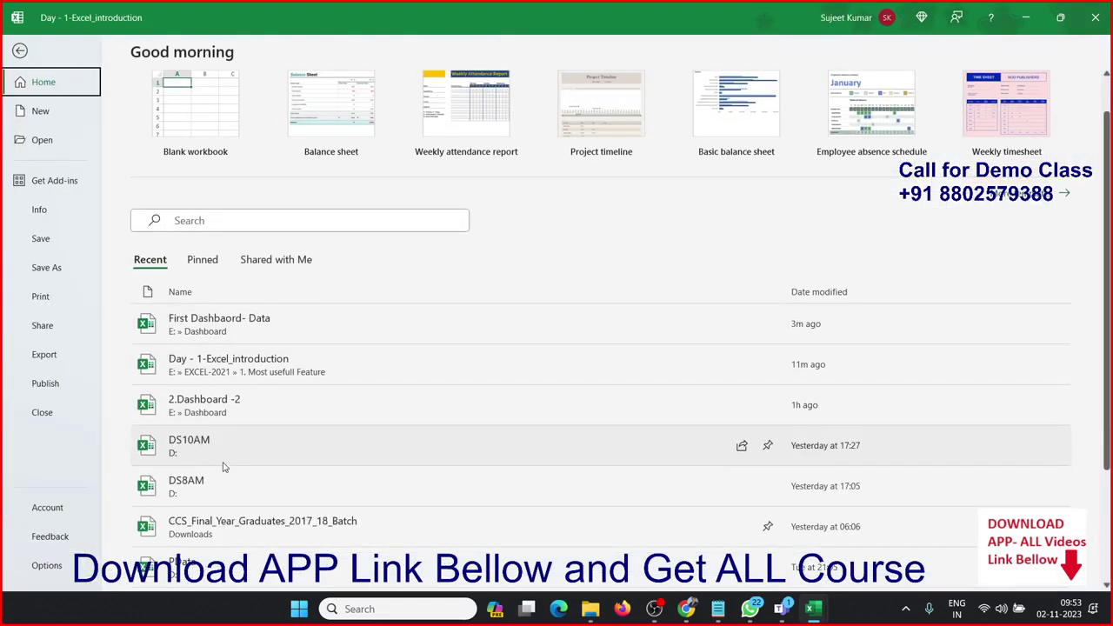
{"action": "scroll", "coordinate": [223, 465], "scroll_direction": "down", "scroll_amount": 2}
{"action": "left_click", "coordinate": [228, 358]}
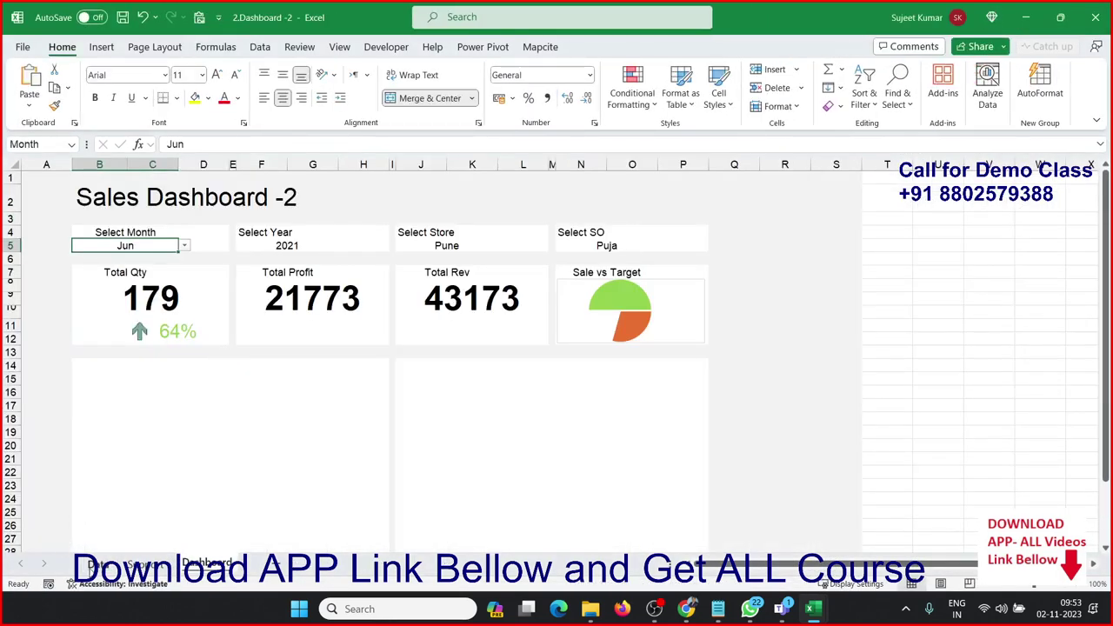
Step: Switch to the raw sales Data sheet and select the Profit % values and Date header A1
{"action": "left_click", "coordinate": [98, 564]}
{"action": "left_click", "coordinate": [341, 296]}
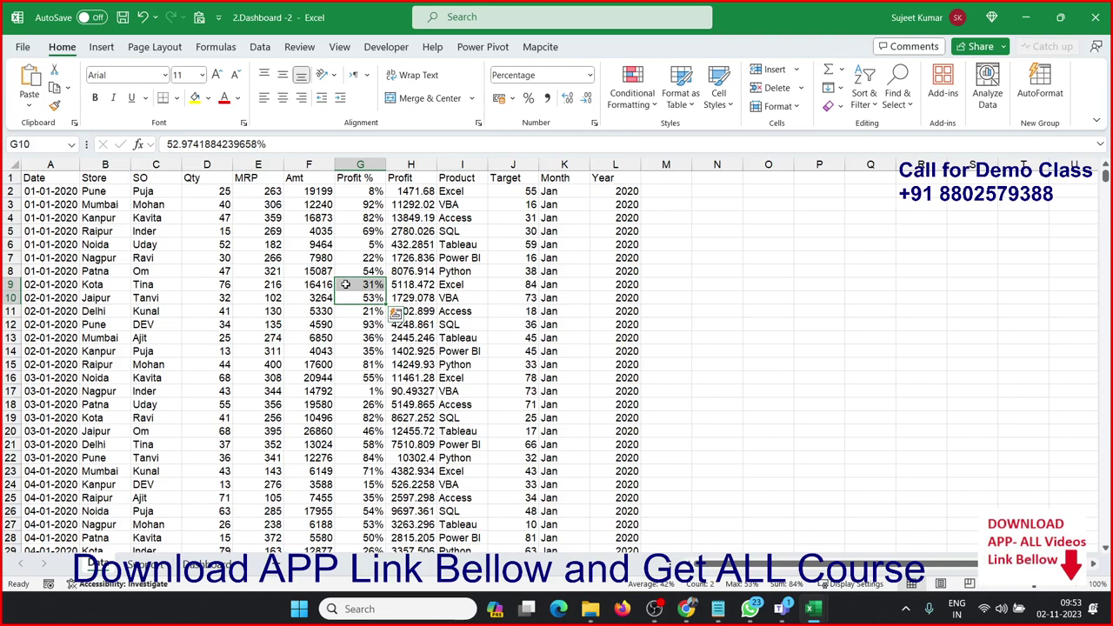
{"action": "left_click", "coordinate": [40, 178]}
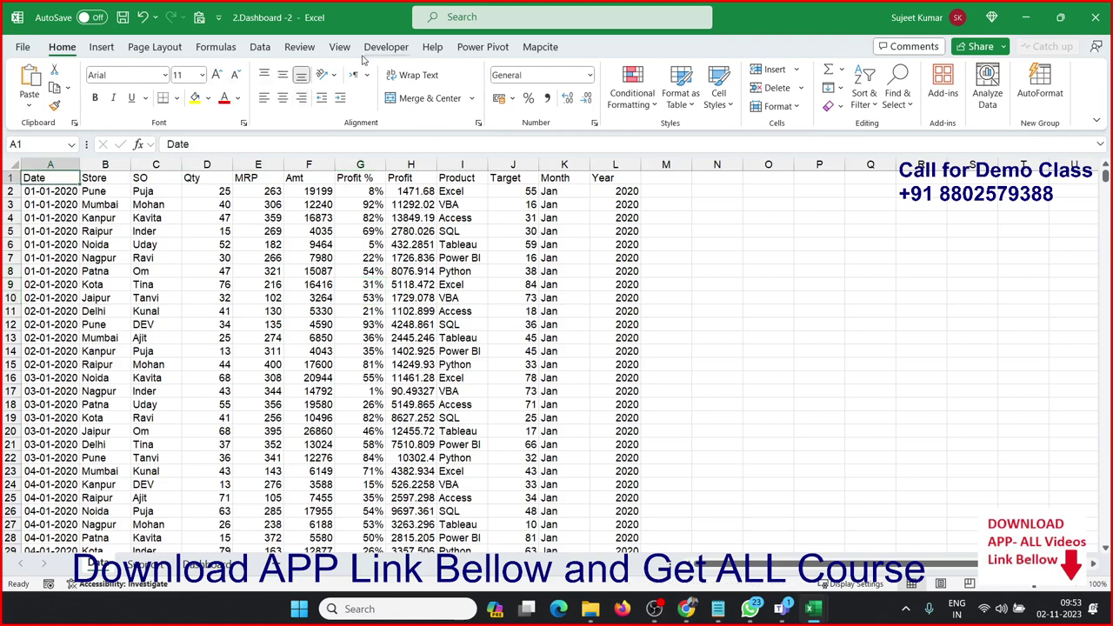
Step: Insert a new-sheet PivotTable with Product and Month as rows, Year as columns, summing Qty
{"action": "left_click", "coordinate": [112, 50]}
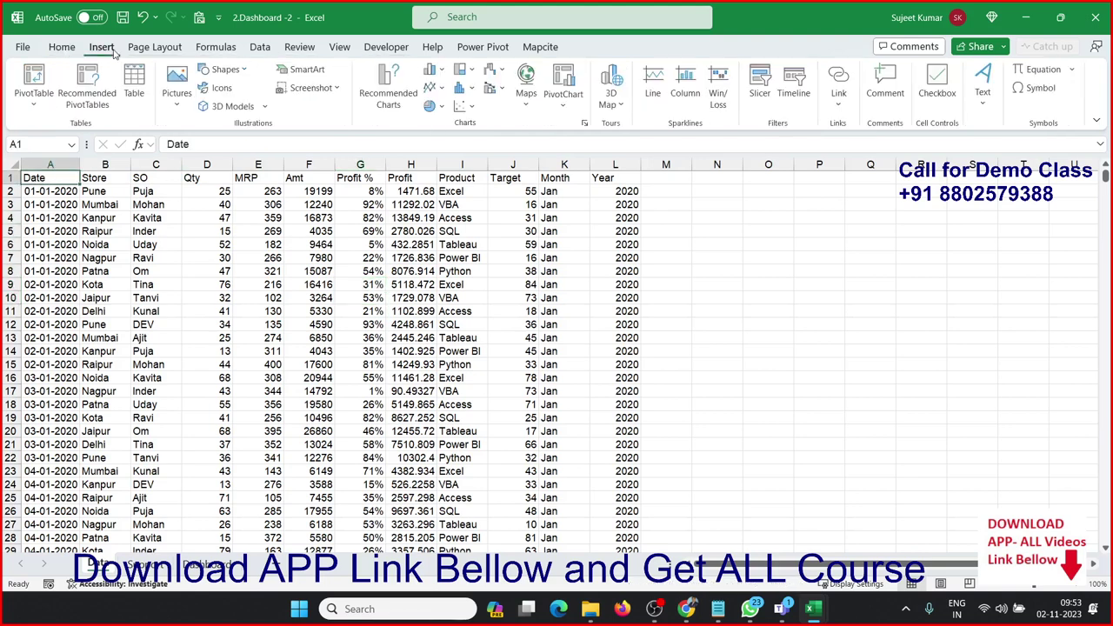
{"action": "left_click", "coordinate": [34, 81]}
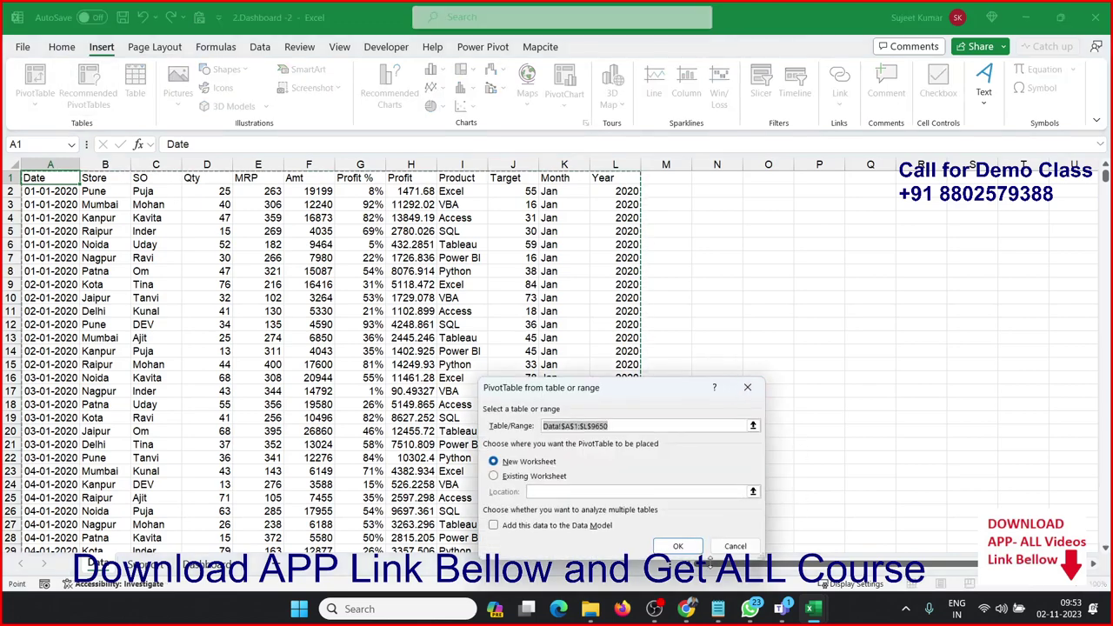
{"action": "left_click", "coordinate": [677, 547]}
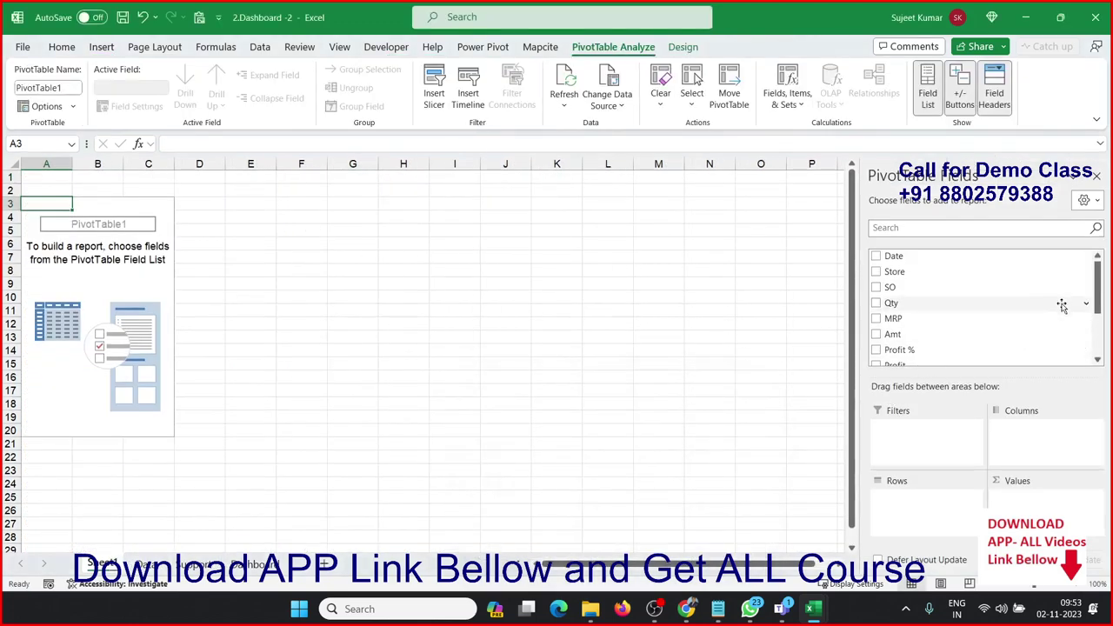
{"action": "left_click_drag", "start_coordinate": [1098, 292], "coordinate": [1098, 353]}
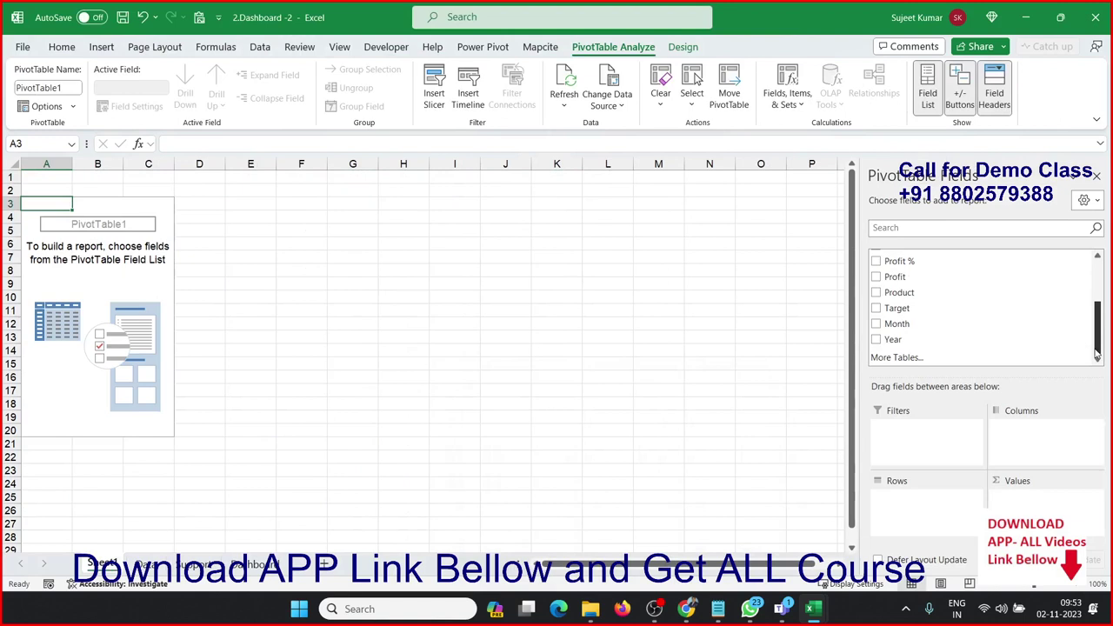
{"action": "left_click_drag", "start_coordinate": [967, 296], "coordinate": [937, 502]}
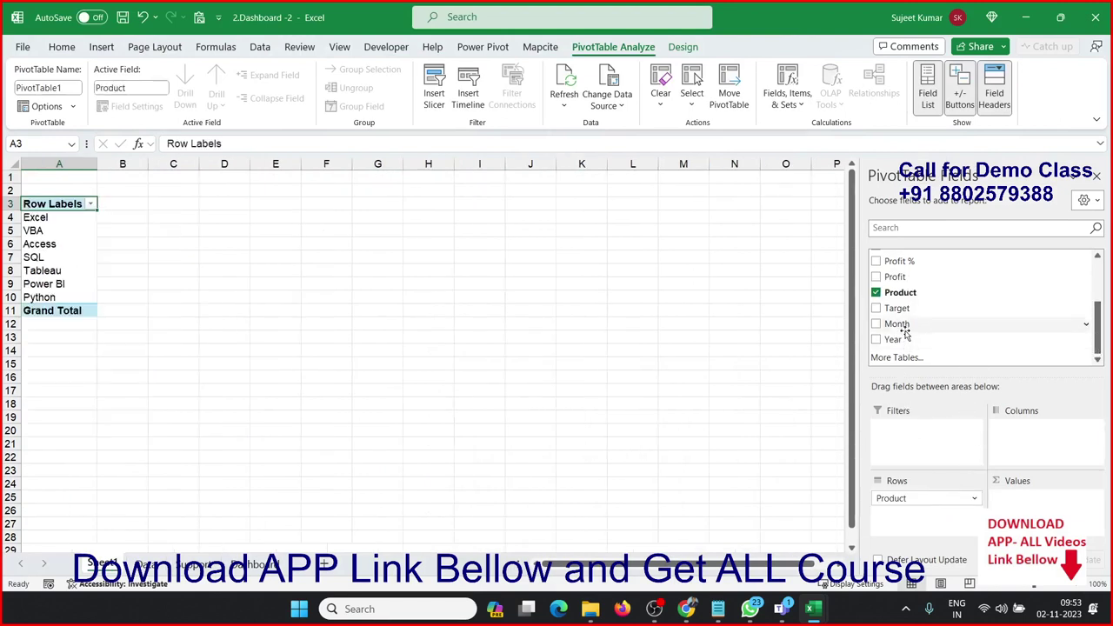
{"action": "left_click_drag", "start_coordinate": [904, 329], "coordinate": [944, 520]}
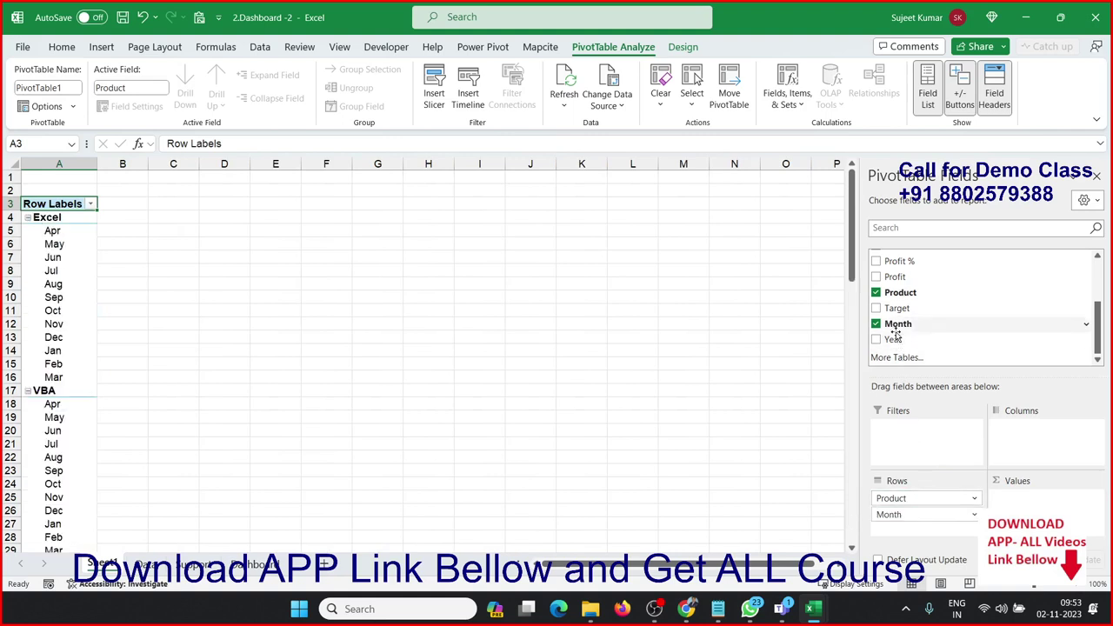
{"action": "left_click_drag", "start_coordinate": [894, 338], "coordinate": [1019, 430]}
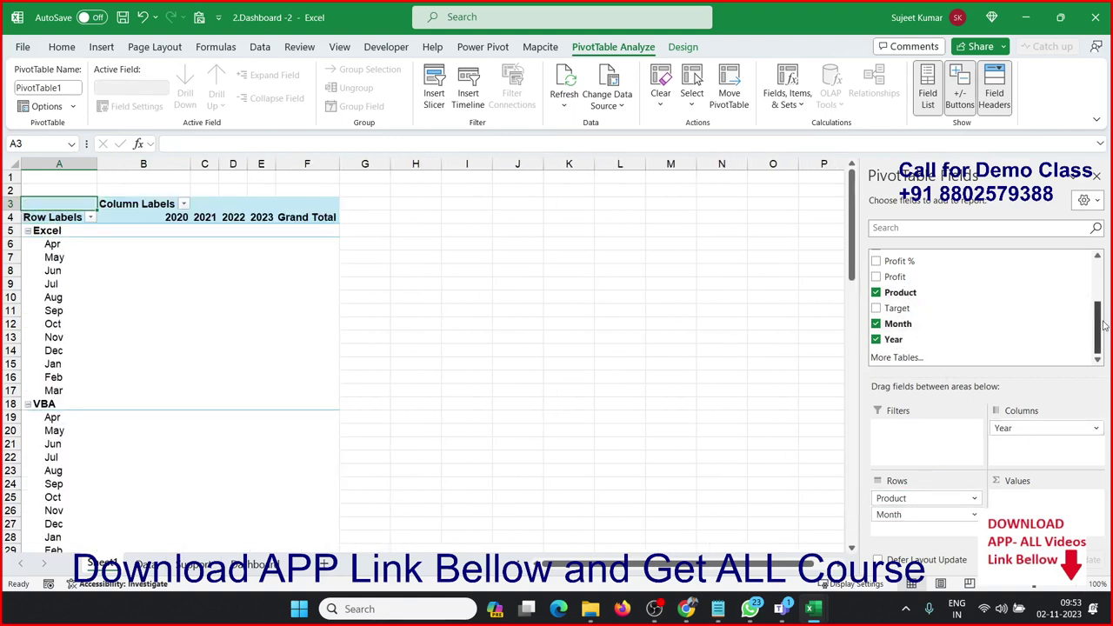
{"action": "left_click_drag", "start_coordinate": [1103, 325], "coordinate": [1099, 300]}
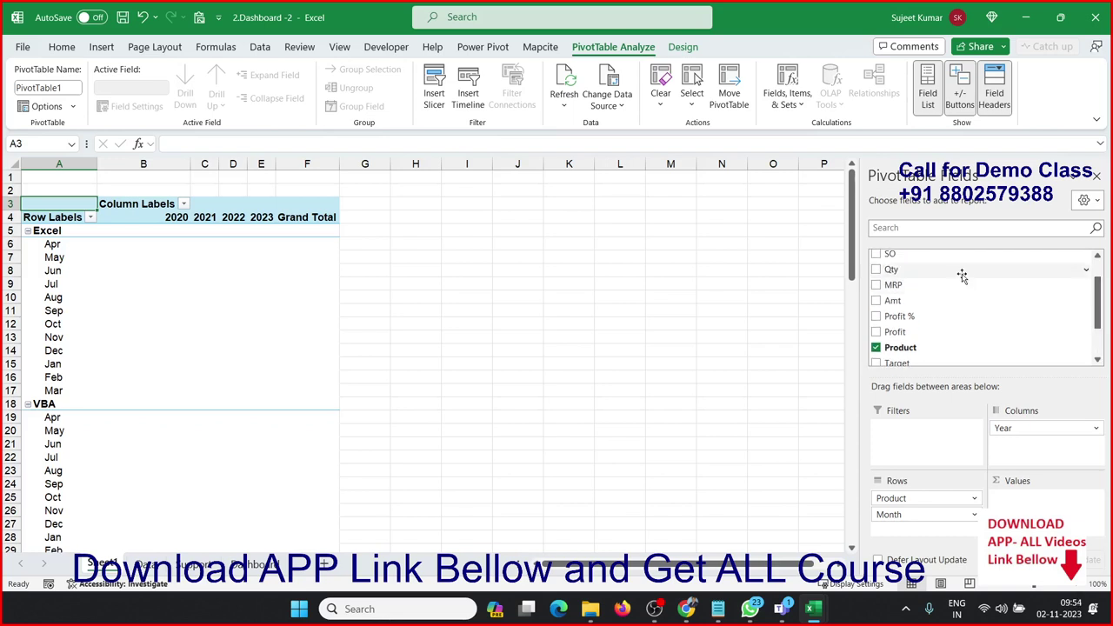
{"action": "left_click_drag", "start_coordinate": [962, 276], "coordinate": [1048, 499]}
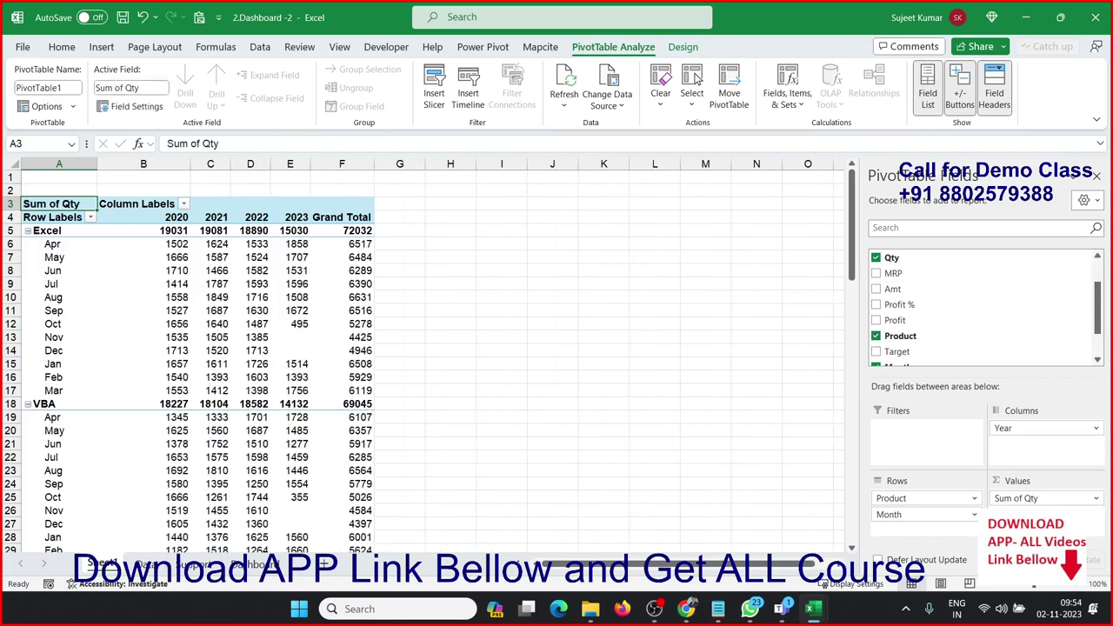
{"action": "left_click", "coordinate": [27, 48]}
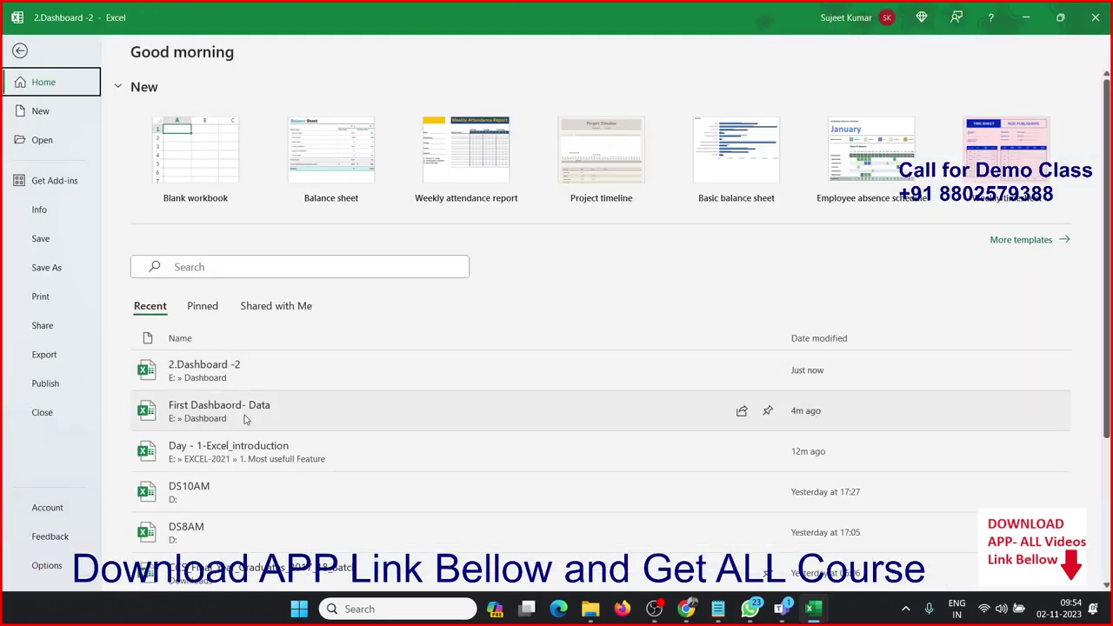
Step: Reopen First Dashbaord- Data and inspect the 5692 KPI, 15% change and Sep-4968 label formulas
{"action": "key", "text": "Escape"}
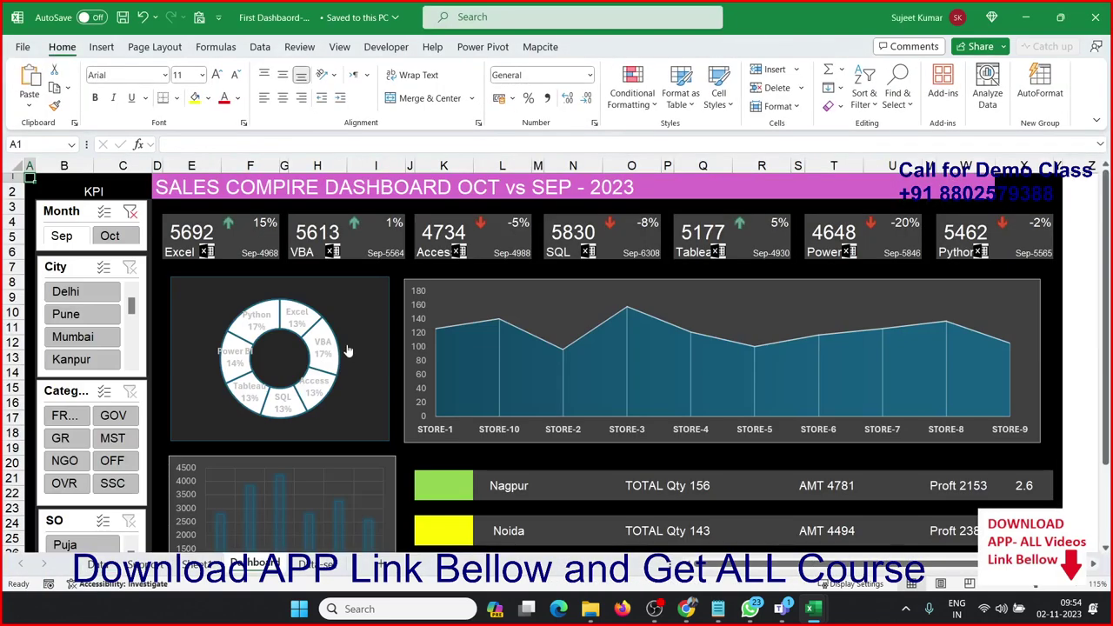
{"action": "left_click", "coordinate": [184, 231]}
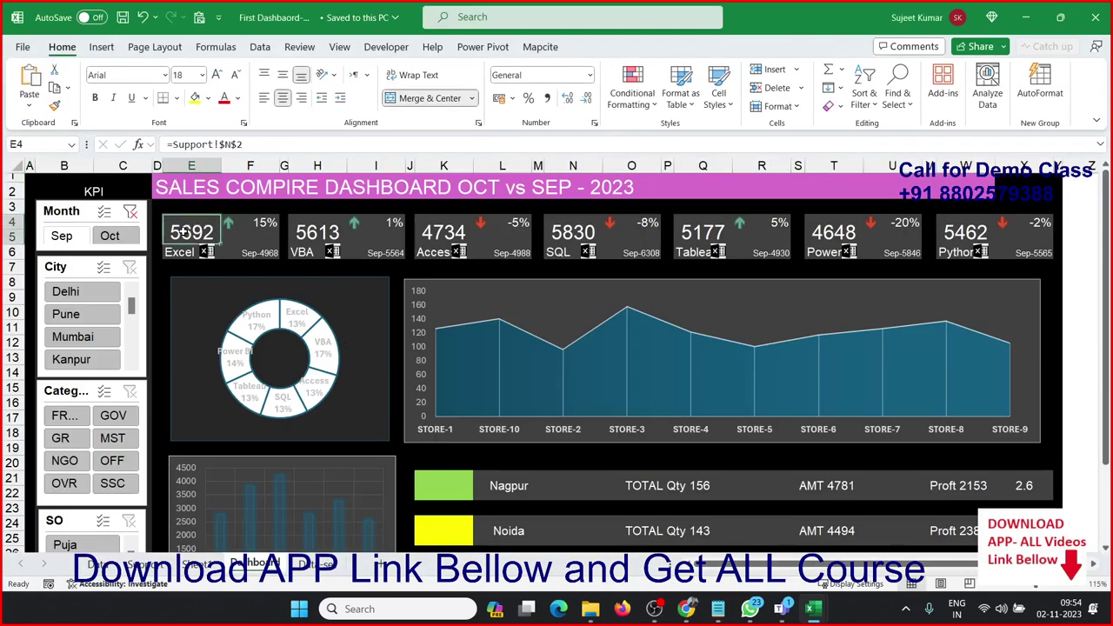
{"action": "left_click", "coordinate": [262, 224]}
{"action": "left_click", "coordinate": [259, 252]}
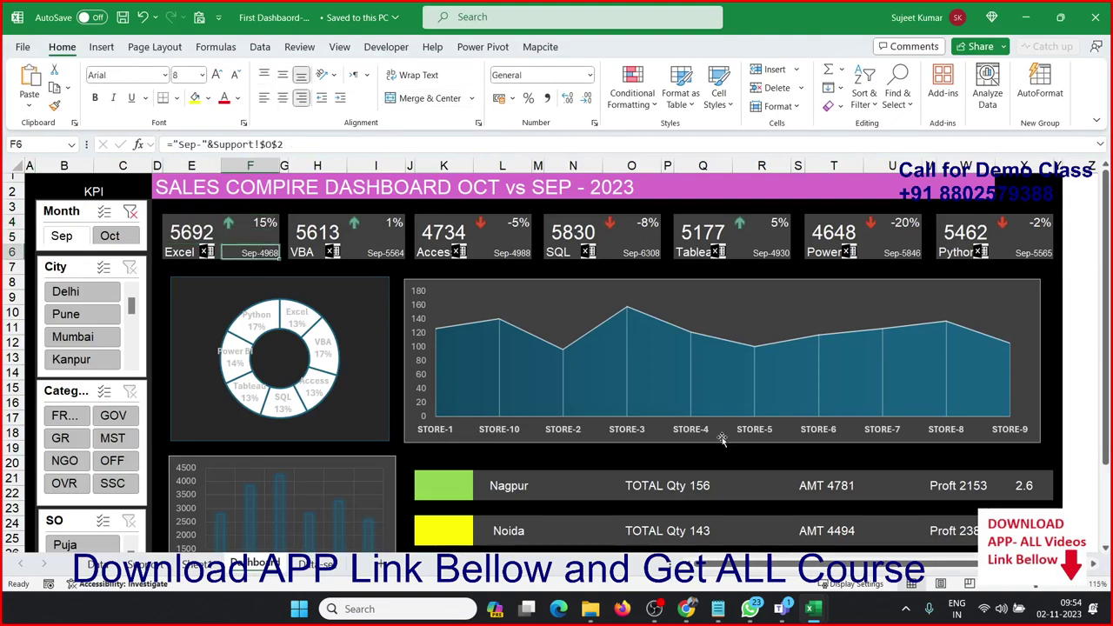
Step: Scroll through the Oct vs Sep 2023 sales comparison dashboard's KPI cards and charts
{"action": "scroll", "coordinate": [874, 446], "scroll_direction": "down", "scroll_amount": 1}
{"action": "scroll", "coordinate": [872, 447], "scroll_direction": "down", "scroll_amount": 2}
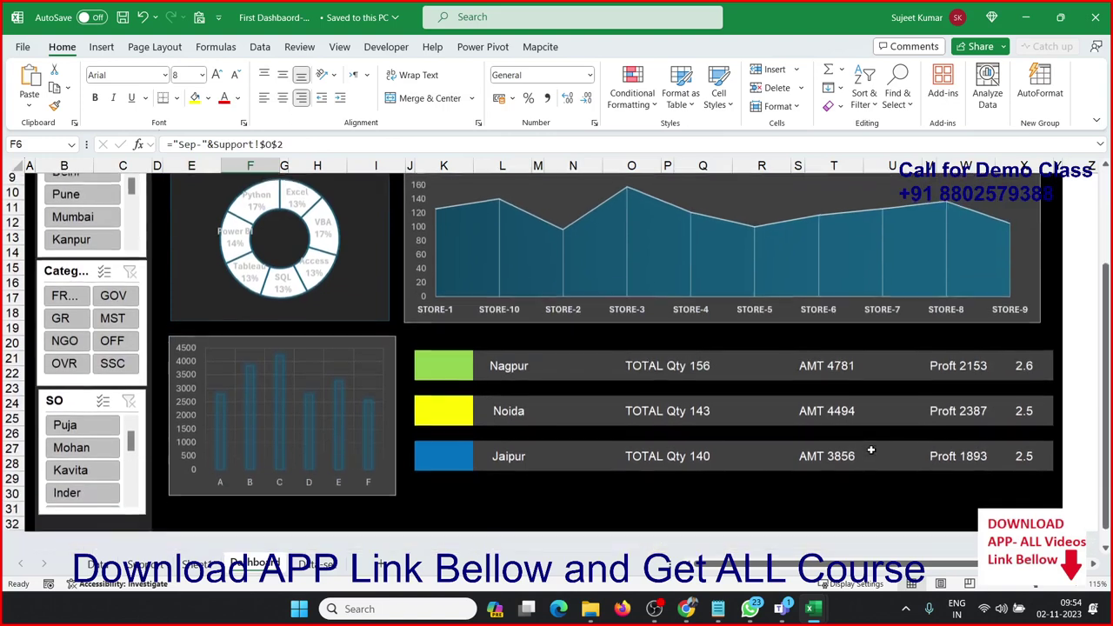
{"action": "scroll", "coordinate": [870, 450], "scroll_direction": "up", "scroll_amount": 1}
{"action": "scroll", "coordinate": [870, 450], "scroll_direction": "up", "scroll_amount": 2}
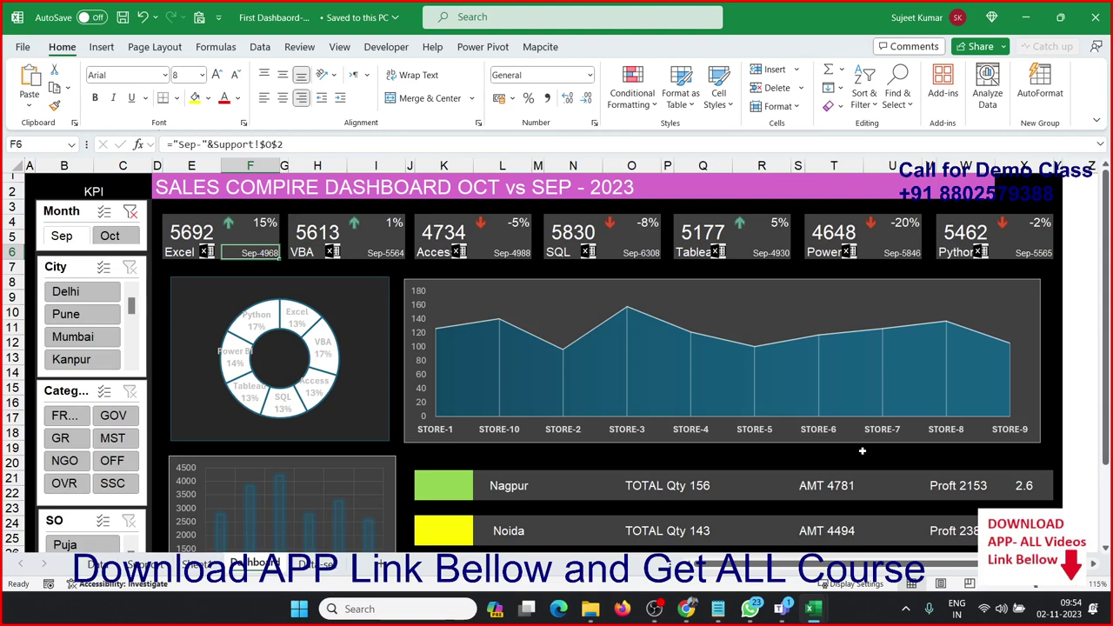
{"action": "scroll", "coordinate": [821, 469], "scroll_direction": "down", "scroll_amount": 1}
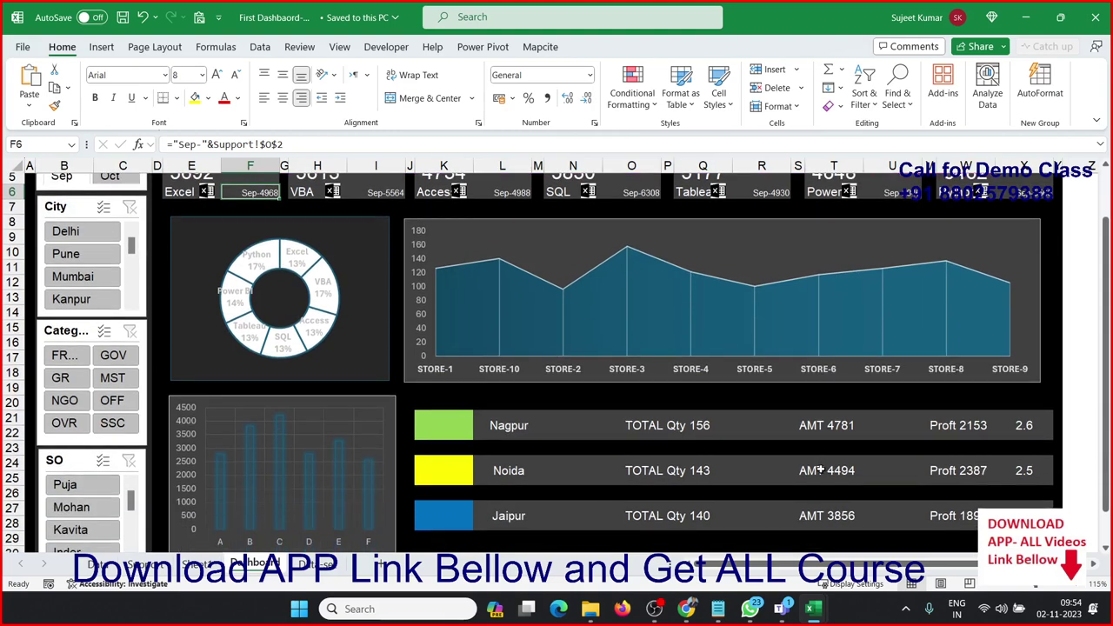
{"action": "scroll", "coordinate": [820, 469], "scroll_direction": "down", "scroll_amount": 1}
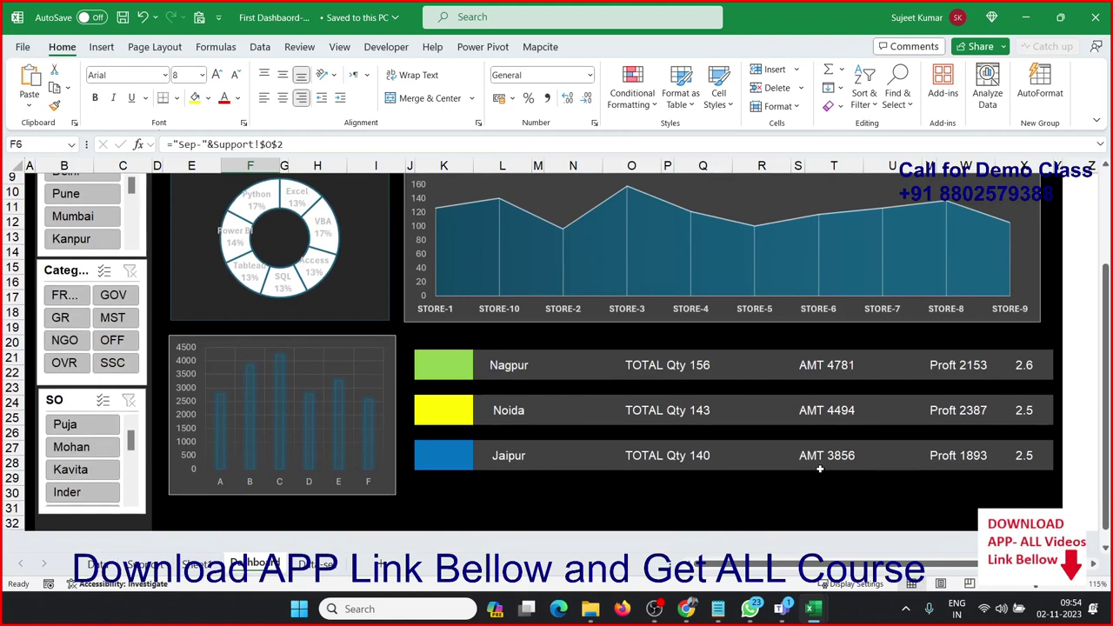
{"action": "scroll", "coordinate": [820, 470], "scroll_direction": "up", "scroll_amount": 1}
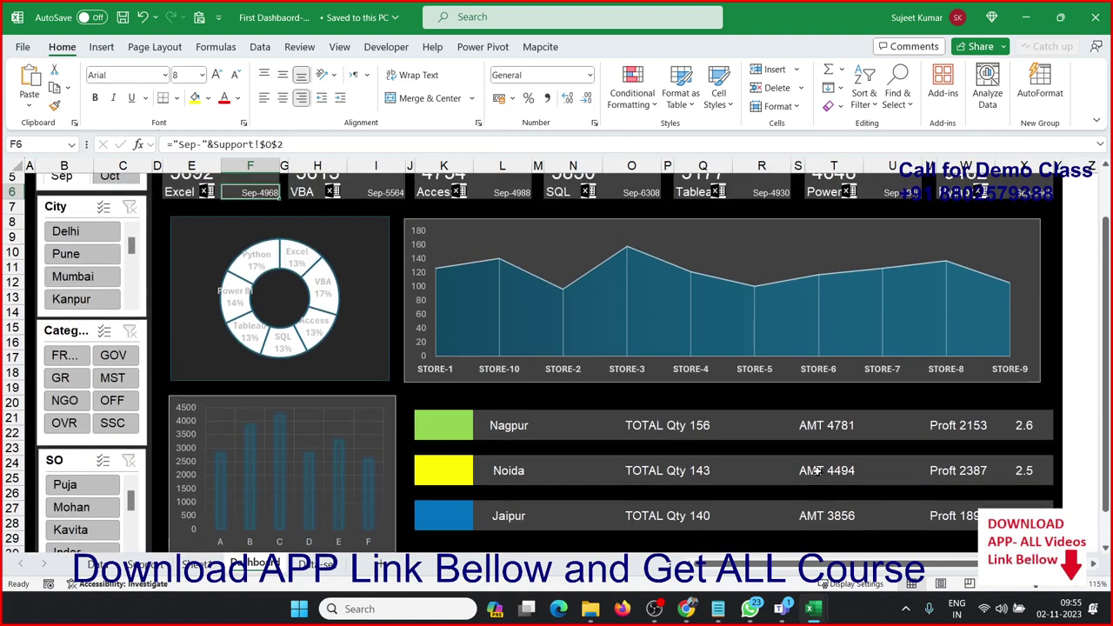
{"action": "scroll", "coordinate": [816, 473], "scroll_direction": "down", "scroll_amount": 1}
{"action": "scroll", "coordinate": [816, 472], "scroll_direction": "up", "scroll_amount": 2}
{"action": "scroll", "coordinate": [816, 473], "scroll_direction": "up", "scroll_amount": 1}
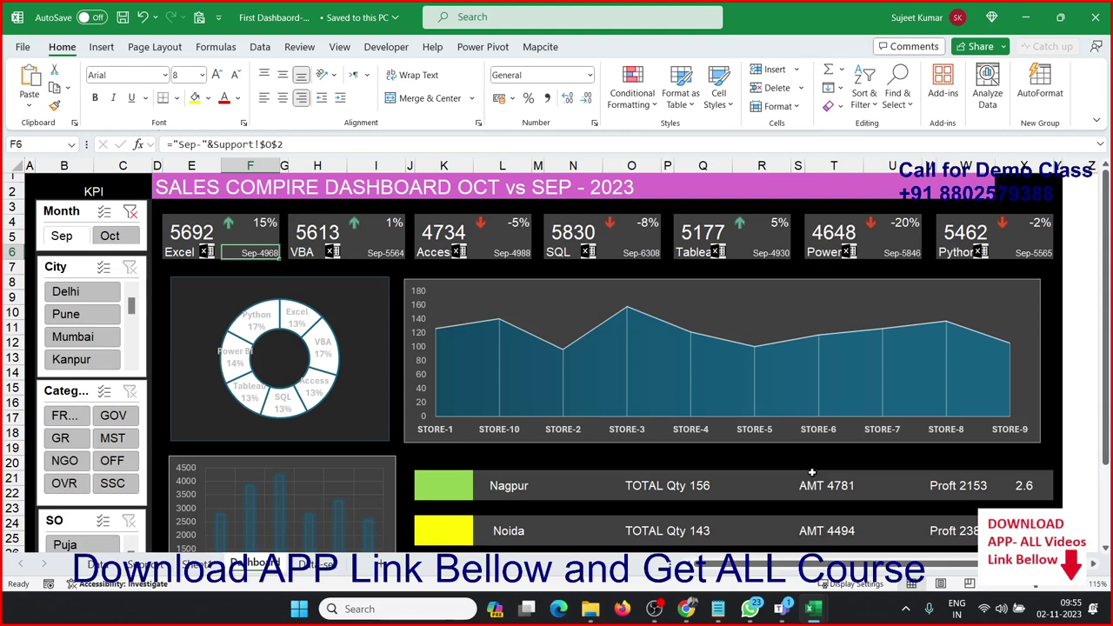
Step: Filter the dashboard to Sep, then to Delhi, scrolling to review the results
{"action": "left_click", "coordinate": [63, 236]}
{"action": "scroll", "coordinate": [294, 367], "scroll_direction": "down", "scroll_amount": 2}
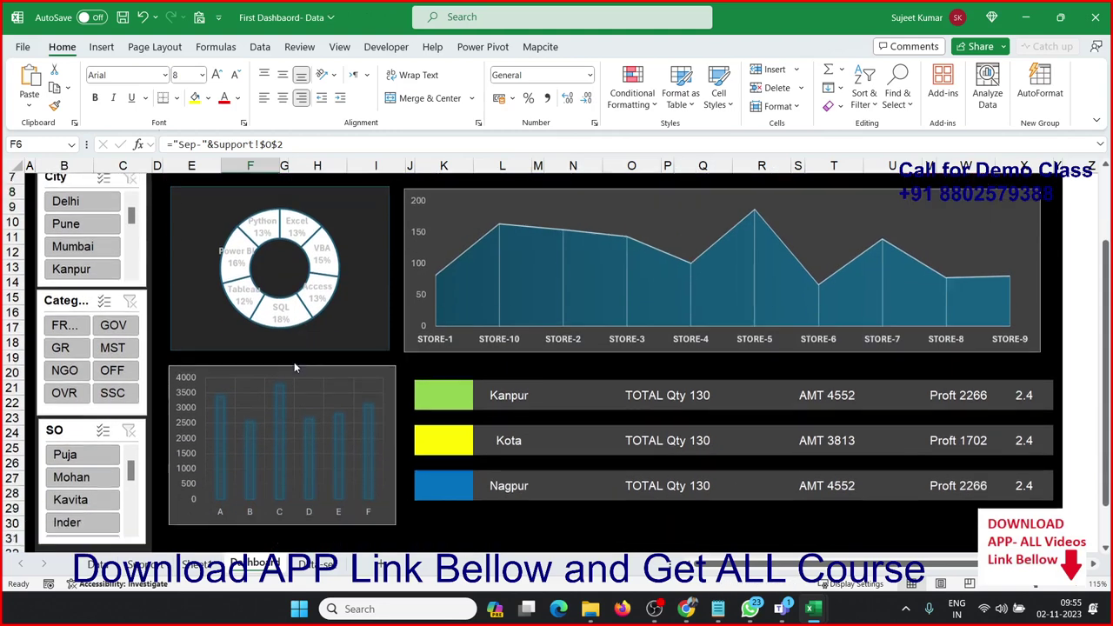
{"action": "scroll", "coordinate": [294, 366], "scroll_direction": "down", "scroll_amount": 1}
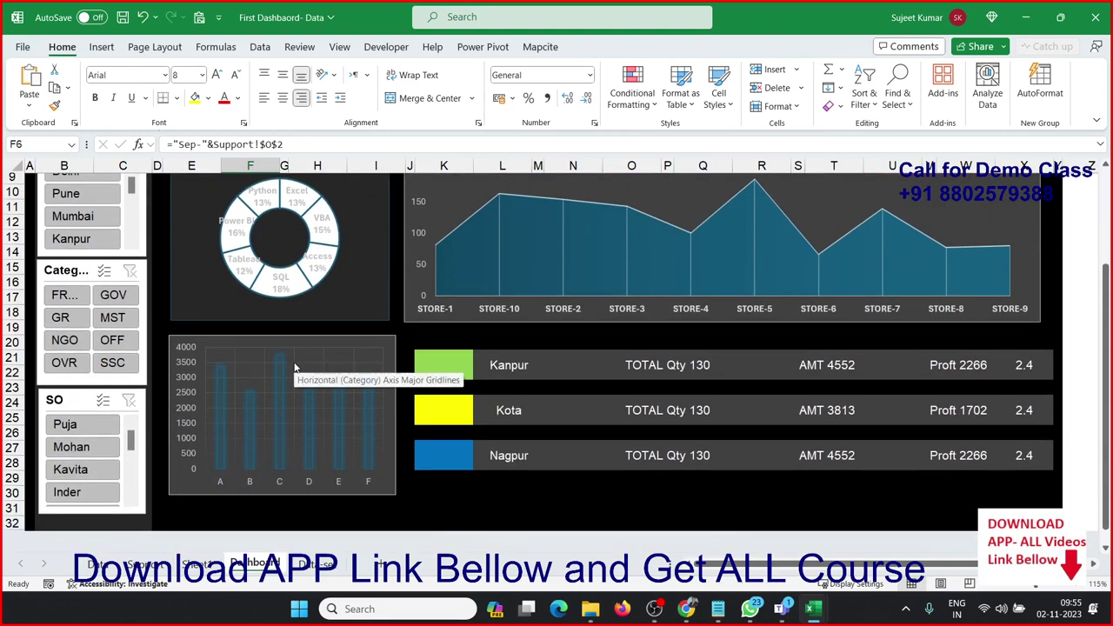
{"action": "scroll", "coordinate": [294, 367], "scroll_direction": "up", "scroll_amount": 1}
{"action": "scroll", "coordinate": [294, 367], "scroll_direction": "up", "scroll_amount": 1}
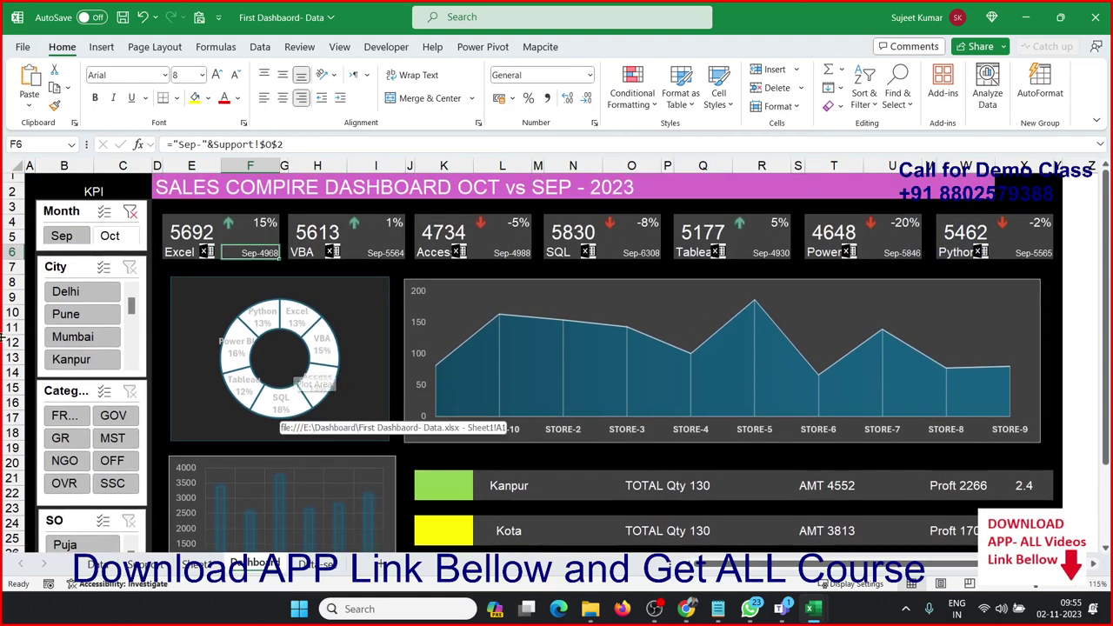
{"action": "left_click", "coordinate": [61, 294]}
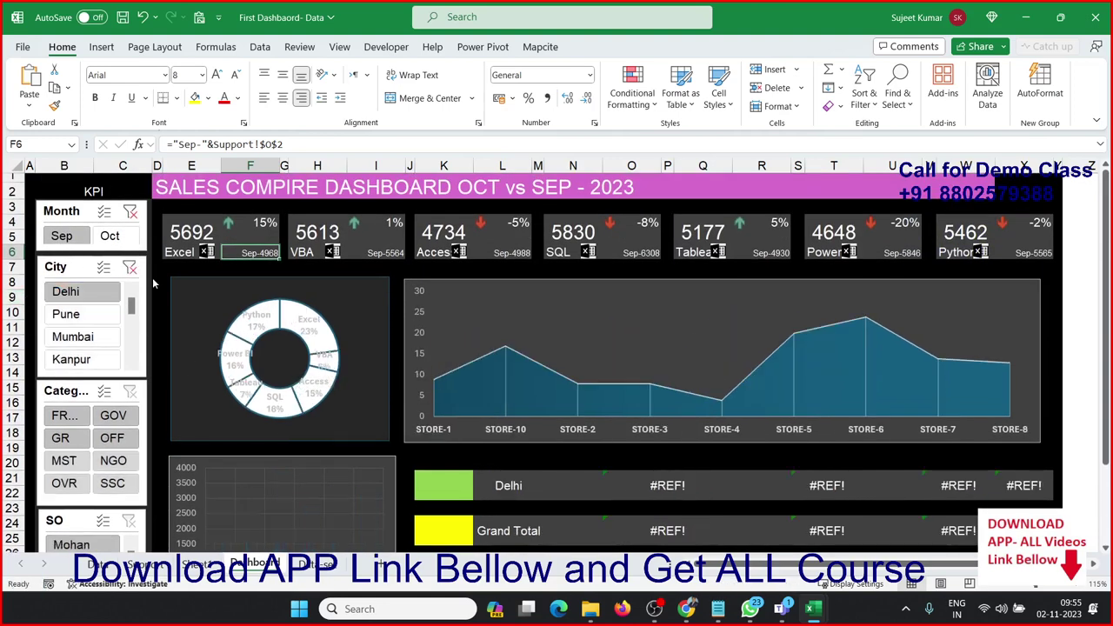
{"action": "scroll", "coordinate": [520, 358], "scroll_direction": "down", "scroll_amount": 1}
{"action": "scroll", "coordinate": [520, 358], "scroll_direction": "down", "scroll_amount": 2}
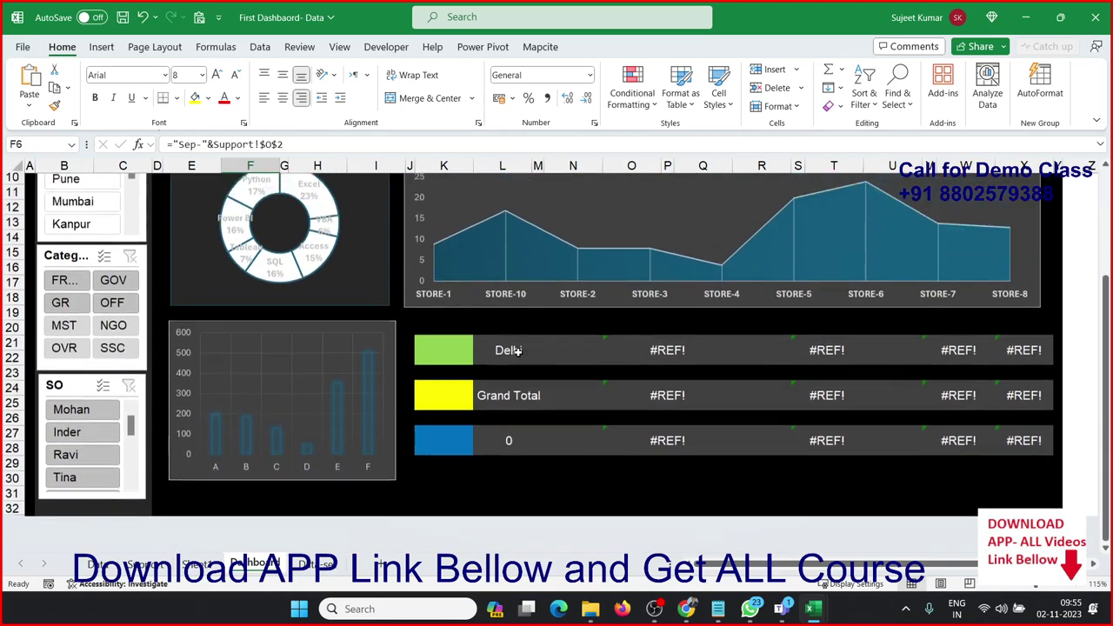
{"action": "scroll", "coordinate": [518, 355], "scroll_direction": "up", "scroll_amount": 1}
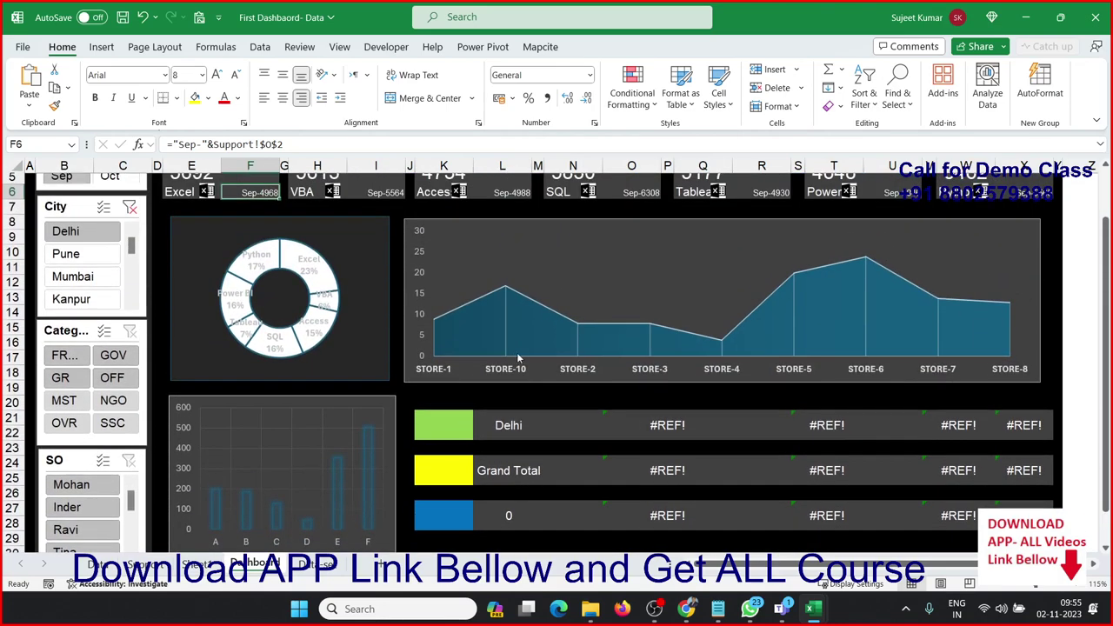
{"action": "scroll", "coordinate": [518, 353], "scroll_direction": "up", "scroll_amount": 2}
Step: Clear the City and Month slicer filters and select Oct again
{"action": "left_click", "coordinate": [129, 268]}
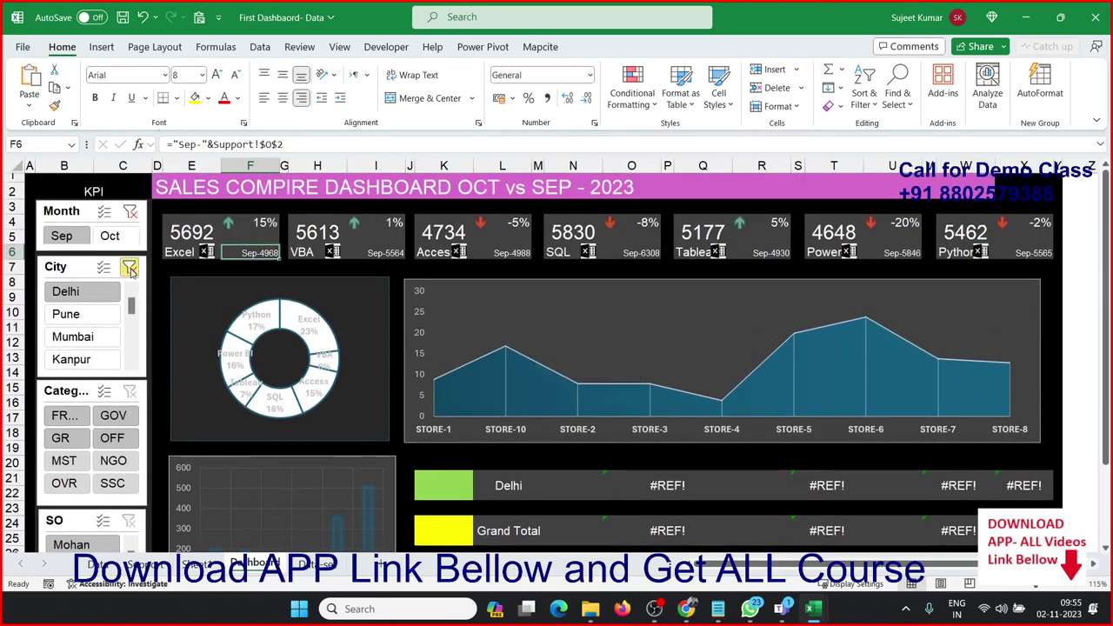
{"action": "left_click", "coordinate": [130, 212]}
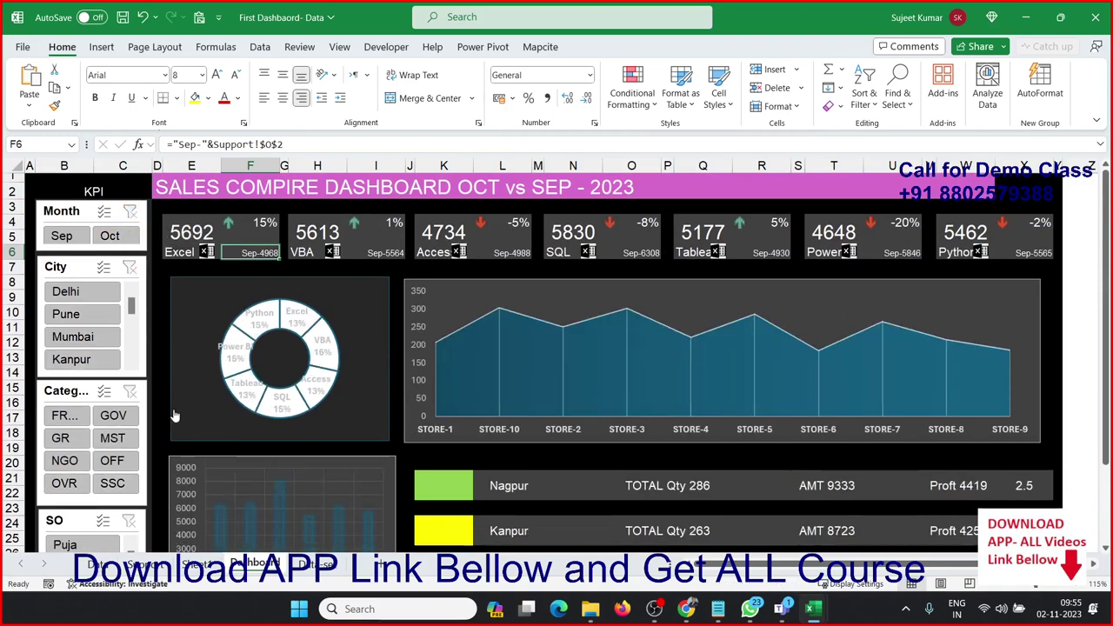
{"action": "left_click", "coordinate": [102, 239]}
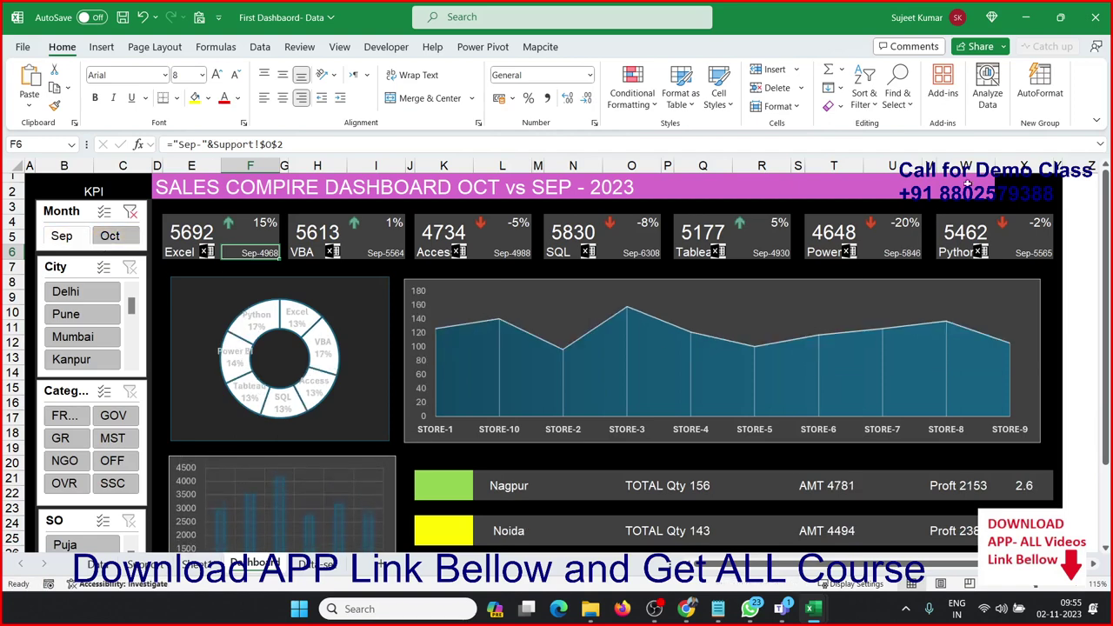
Step: Close both dashboard workbooks, choosing Don't Save at each save prompt
{"action": "left_click", "coordinate": [1092, 19]}
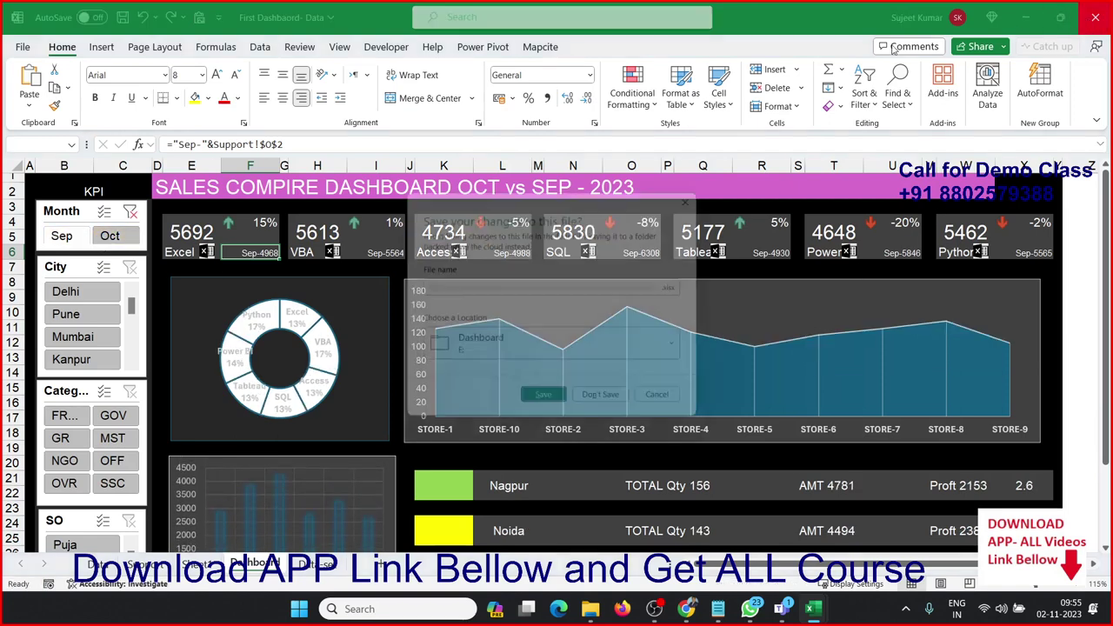
{"action": "left_click", "coordinate": [613, 408]}
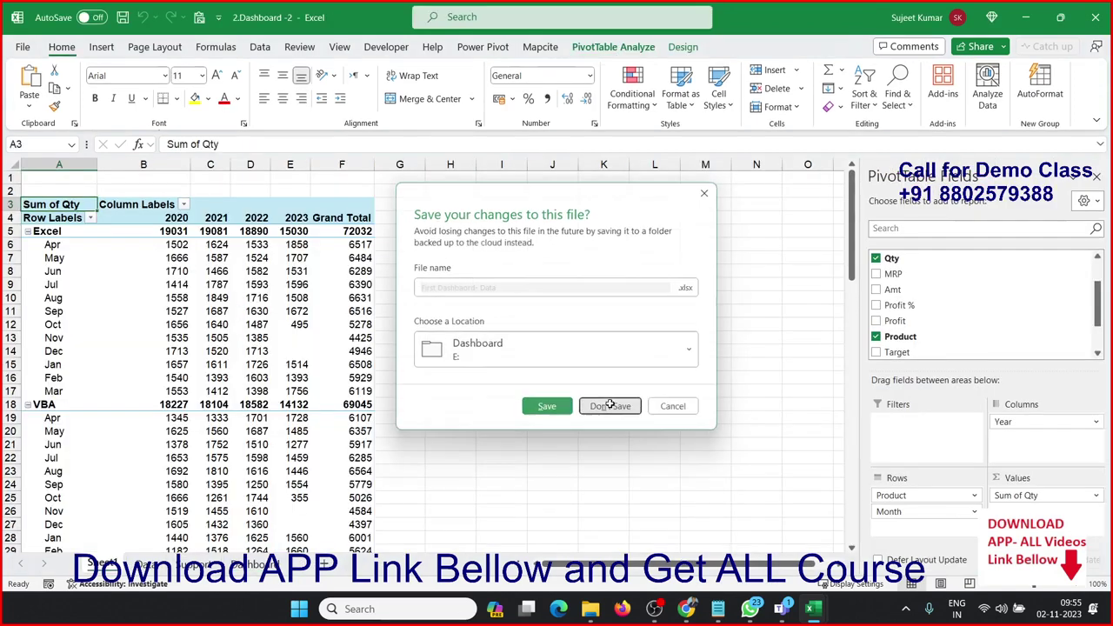
{"action": "left_click", "coordinate": [1094, 17]}
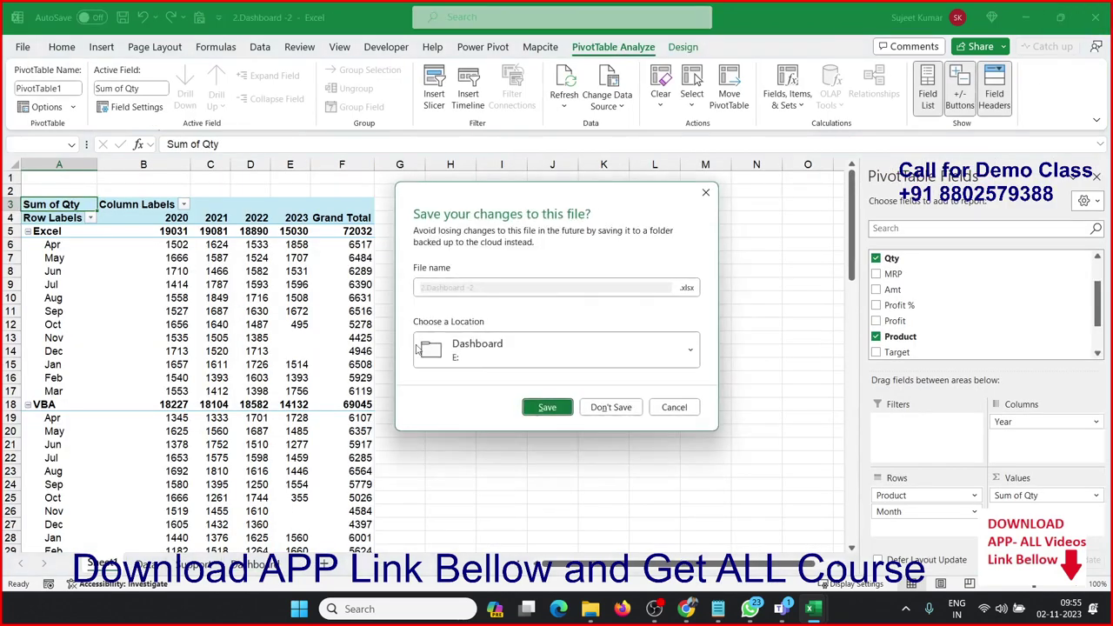
{"action": "left_click", "coordinate": [612, 407]}
Step: Select cells C17 and G18, then show the What's new in Excel 2021 sheet
{"action": "left_click", "coordinate": [167, 458]}
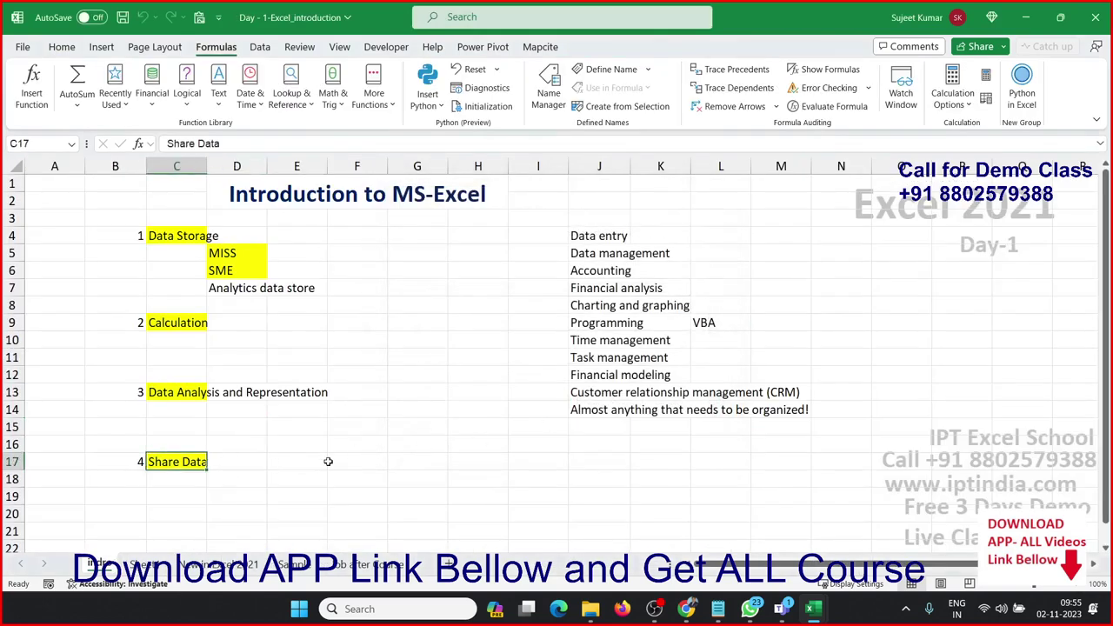
{"action": "left_click", "coordinate": [444, 474]}
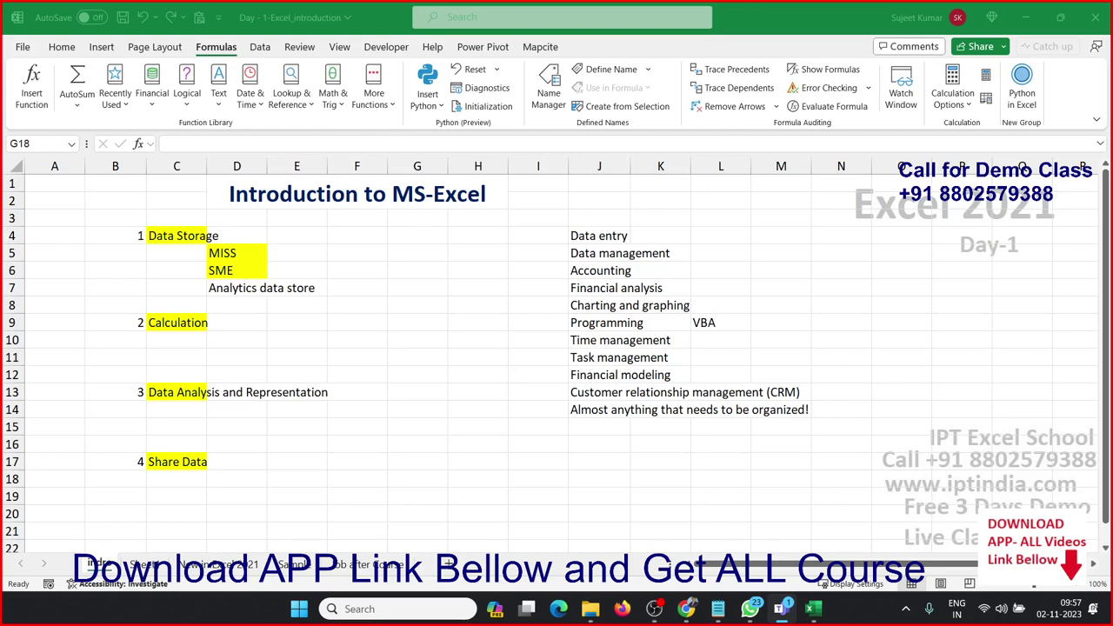
{"action": "left_click", "coordinate": [391, 476]}
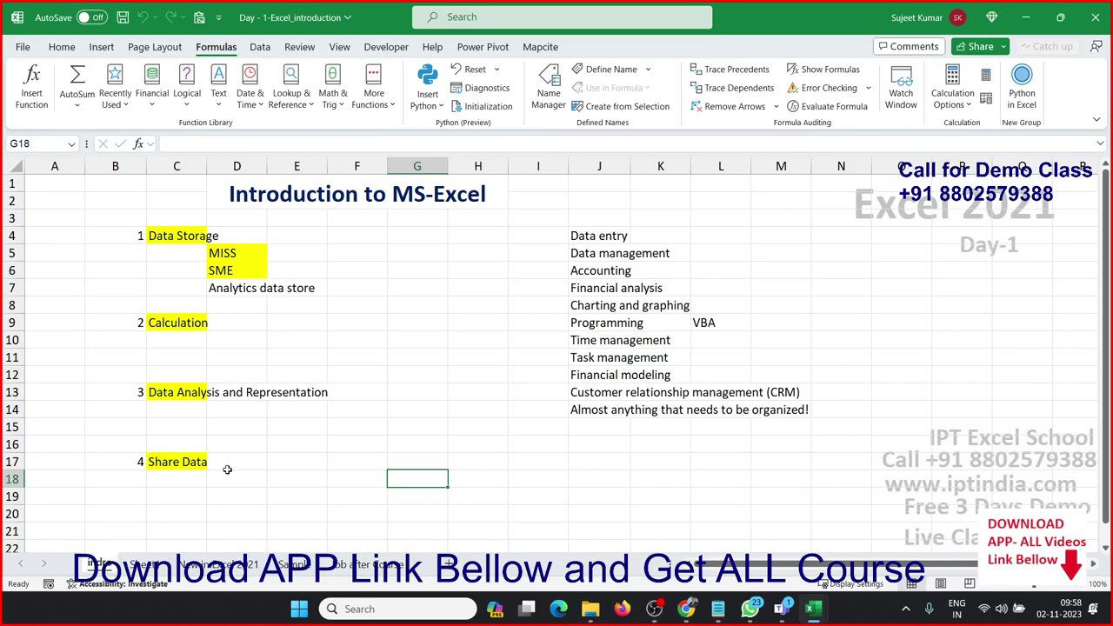
{"action": "left_click", "coordinate": [214, 570]}
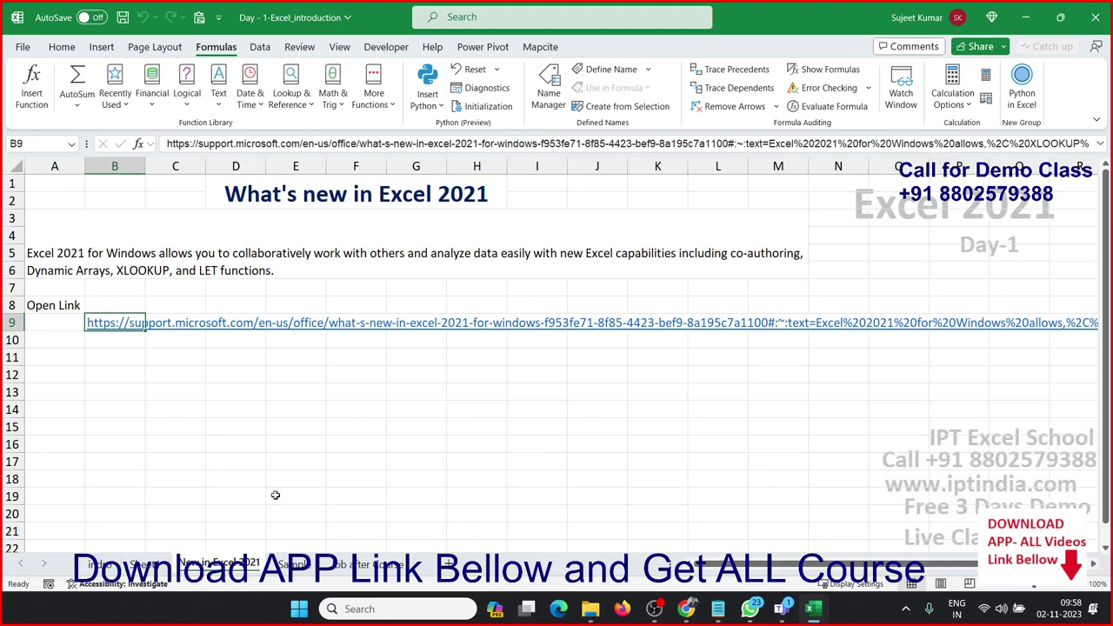
Step: Move off the link to cell L14 and switch to the Sample sheet of dashboard images
{"action": "left_click", "coordinate": [731, 412]}
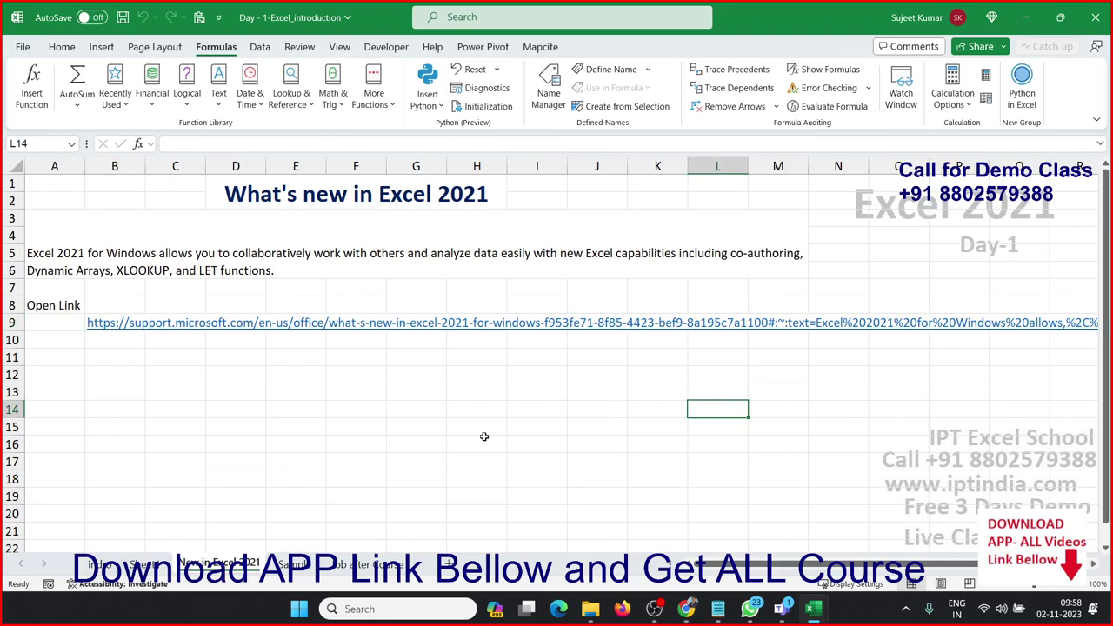
{"action": "left_click", "coordinate": [311, 572]}
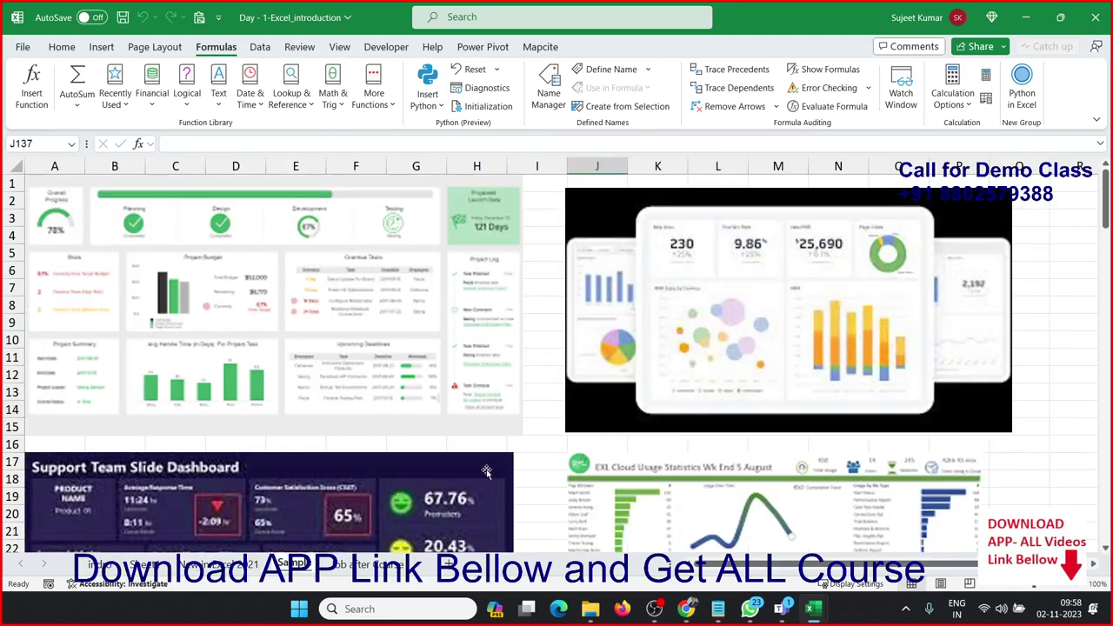
{"action": "scroll", "coordinate": [487, 471], "scroll_direction": "down", "scroll_amount": 7}
{"action": "scroll", "coordinate": [487, 471], "scroll_direction": "down", "scroll_amount": 6}
{"action": "scroll", "coordinate": [487, 471], "scroll_direction": "up", "scroll_amount": 8}
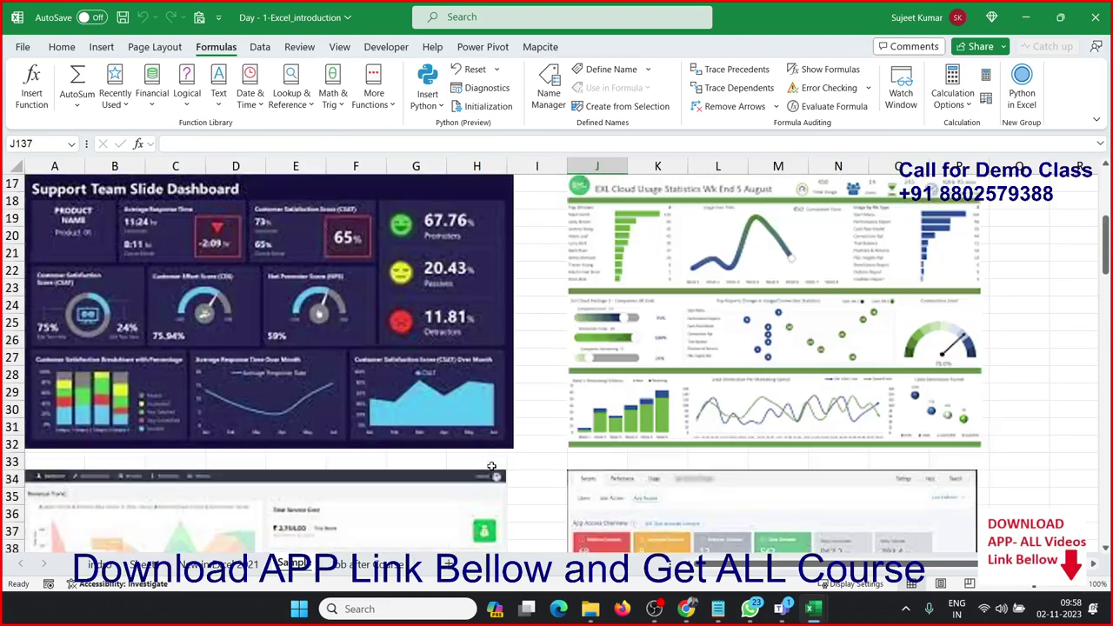
{"action": "scroll", "coordinate": [487, 471], "scroll_direction": "up", "scroll_amount": 5}
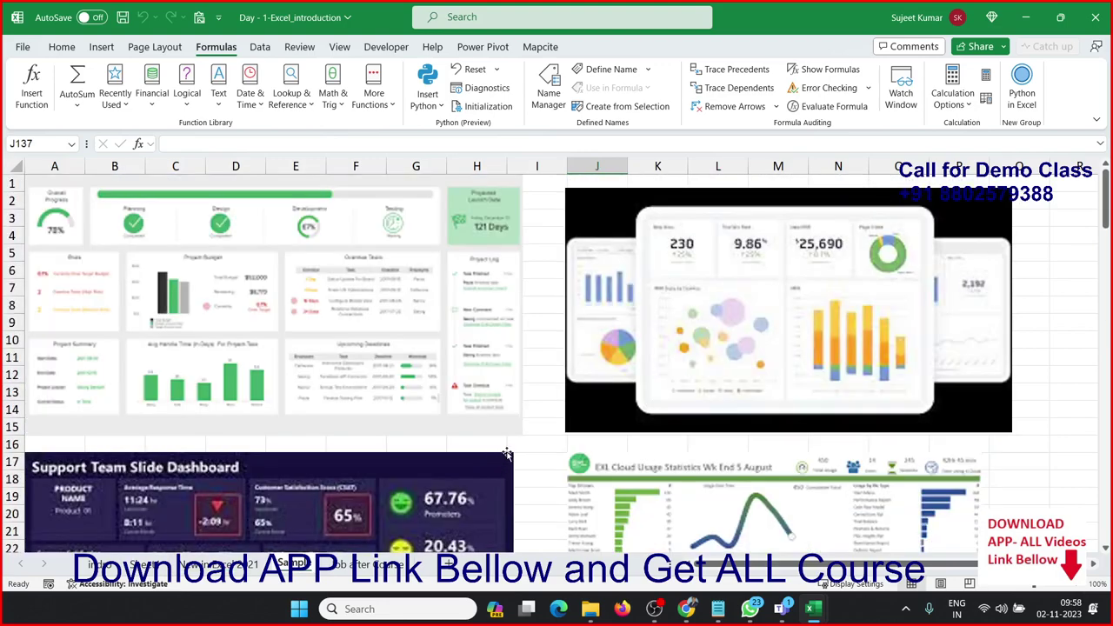
{"action": "scroll", "coordinate": [505, 448], "scroll_direction": "down", "scroll_amount": 5}
{"action": "scroll", "coordinate": [507, 447], "scroll_direction": "down", "scroll_amount": 2}
{"action": "scroll", "coordinate": [496, 451], "scroll_direction": "down", "scroll_amount": 4}
{"action": "scroll", "coordinate": [489, 455], "scroll_direction": "down", "scroll_amount": 3}
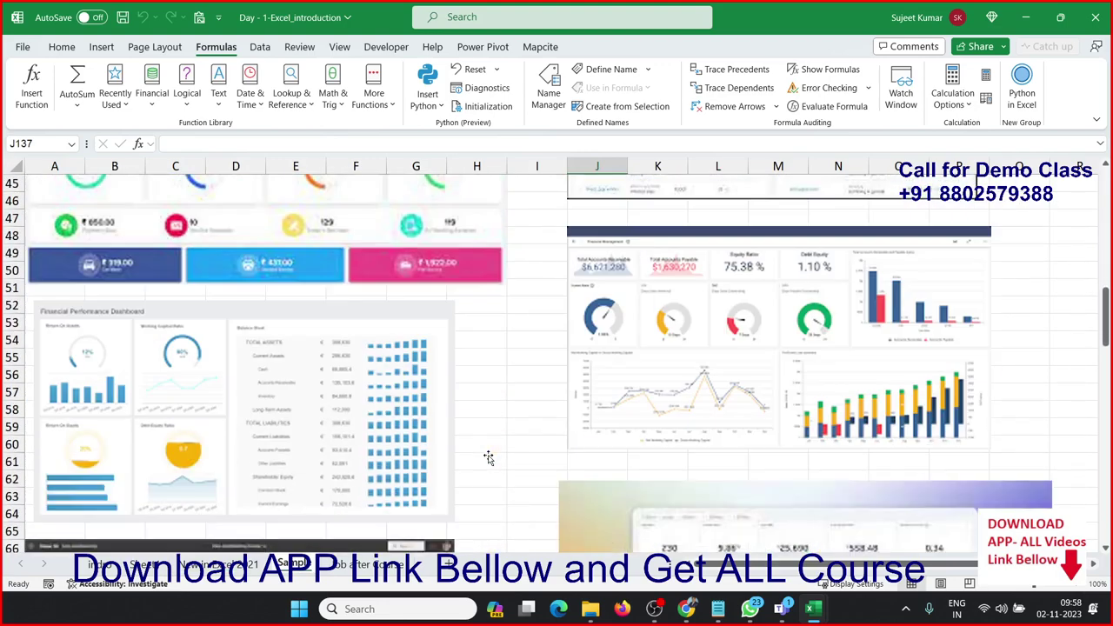
{"action": "scroll", "coordinate": [488, 457], "scroll_direction": "down", "scroll_amount": 3}
{"action": "scroll", "coordinate": [488, 457], "scroll_direction": "down", "scroll_amount": 4}
{"action": "scroll", "coordinate": [488, 457], "scroll_direction": "down", "scroll_amount": 3}
{"action": "scroll", "coordinate": [488, 457], "scroll_direction": "down", "scroll_amount": 4}
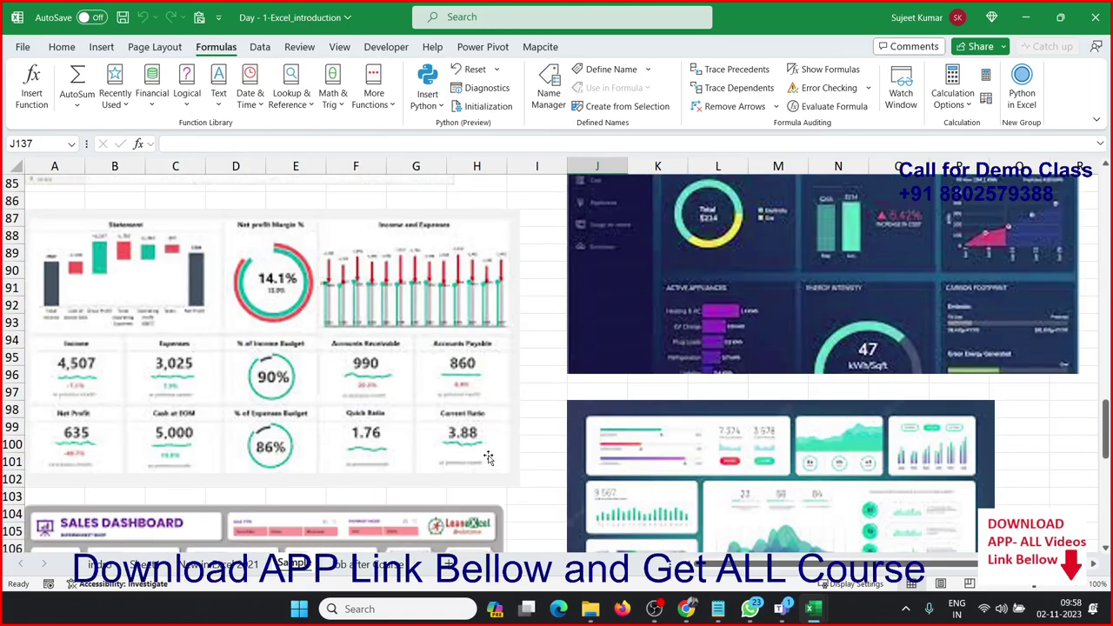
{"action": "scroll", "coordinate": [489, 456], "scroll_direction": "down", "scroll_amount": 4}
{"action": "scroll", "coordinate": [489, 457], "scroll_direction": "down", "scroll_amount": 4}
{"action": "scroll", "coordinate": [490, 457], "scroll_direction": "down", "scroll_amount": 4}
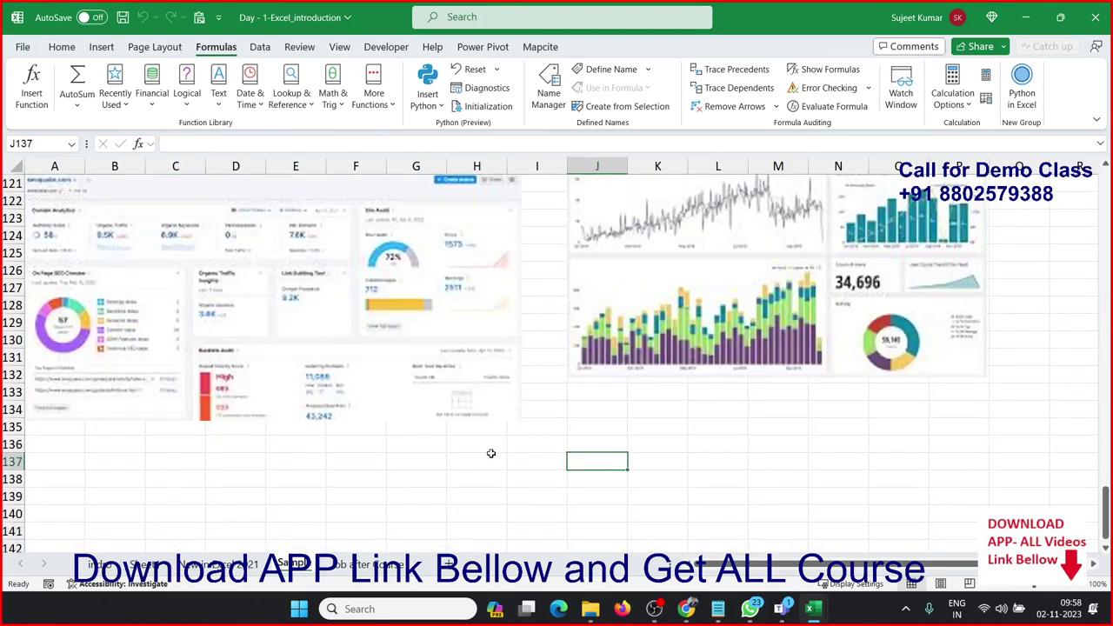
{"action": "scroll", "coordinate": [492, 457], "scroll_direction": "up", "scroll_amount": 8}
{"action": "scroll", "coordinate": [491, 456], "scroll_direction": "up", "scroll_amount": 13}
{"action": "scroll", "coordinate": [491, 457], "scroll_direction": "up", "scroll_amount": 5}
{"action": "scroll", "coordinate": [491, 457], "scroll_direction": "up", "scroll_amount": 9}
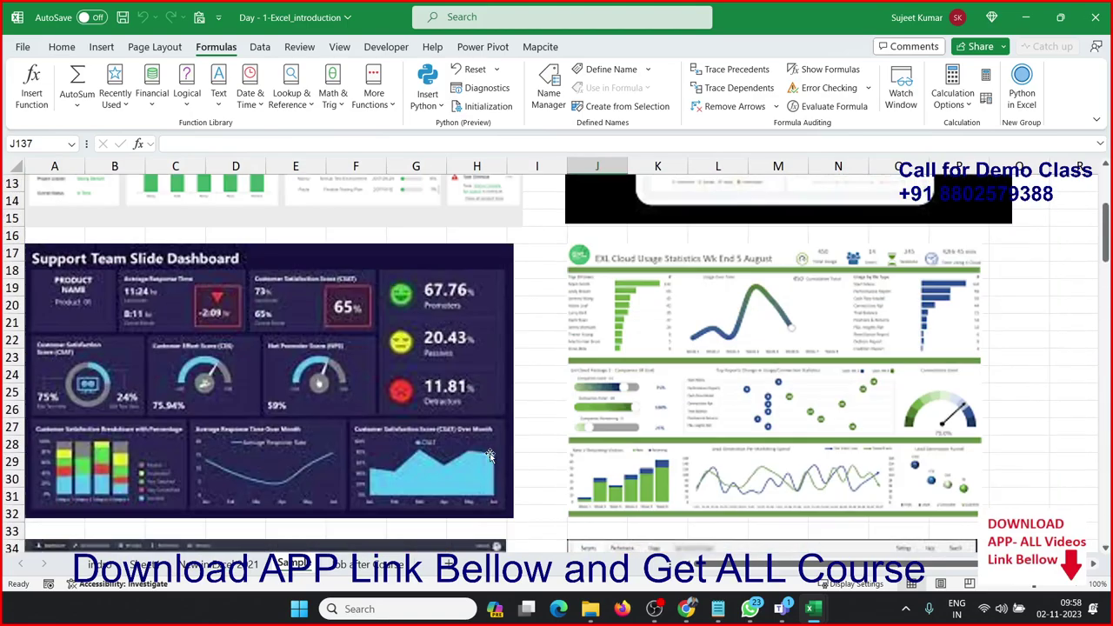
{"action": "scroll", "coordinate": [491, 457], "scroll_direction": "up", "scroll_amount": 4}
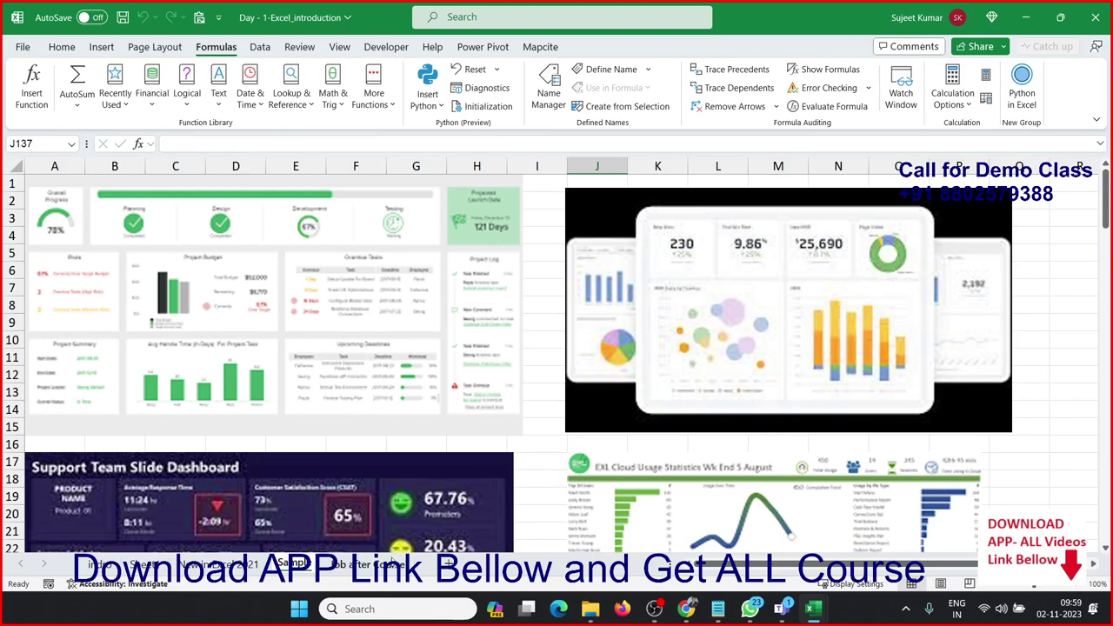
{"action": "left_click", "coordinate": [389, 565]}
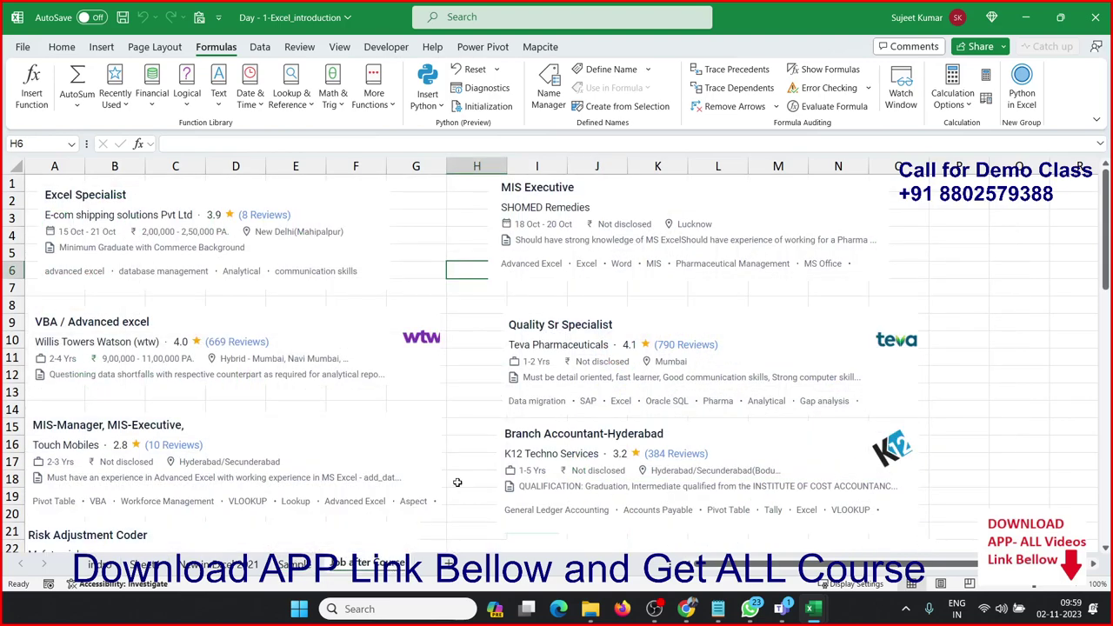
{"action": "scroll", "coordinate": [445, 356], "scroll_direction": "down", "scroll_amount": 3}
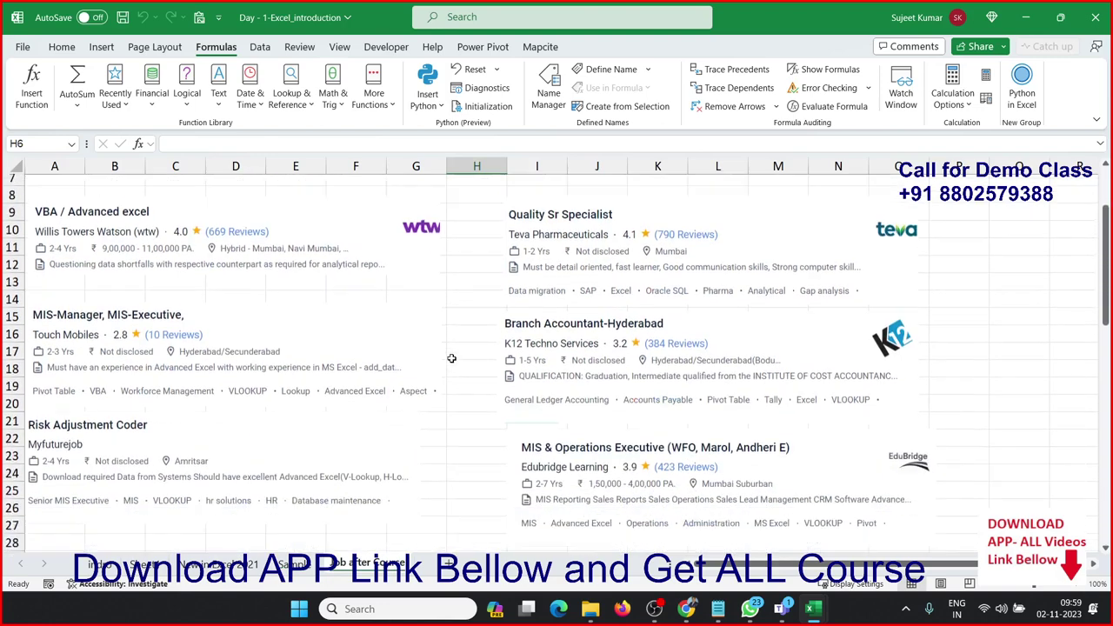
{"action": "scroll", "coordinate": [448, 356], "scroll_direction": "down", "scroll_amount": 3}
{"action": "scroll", "coordinate": [452, 358], "scroll_direction": "down", "scroll_amount": 2}
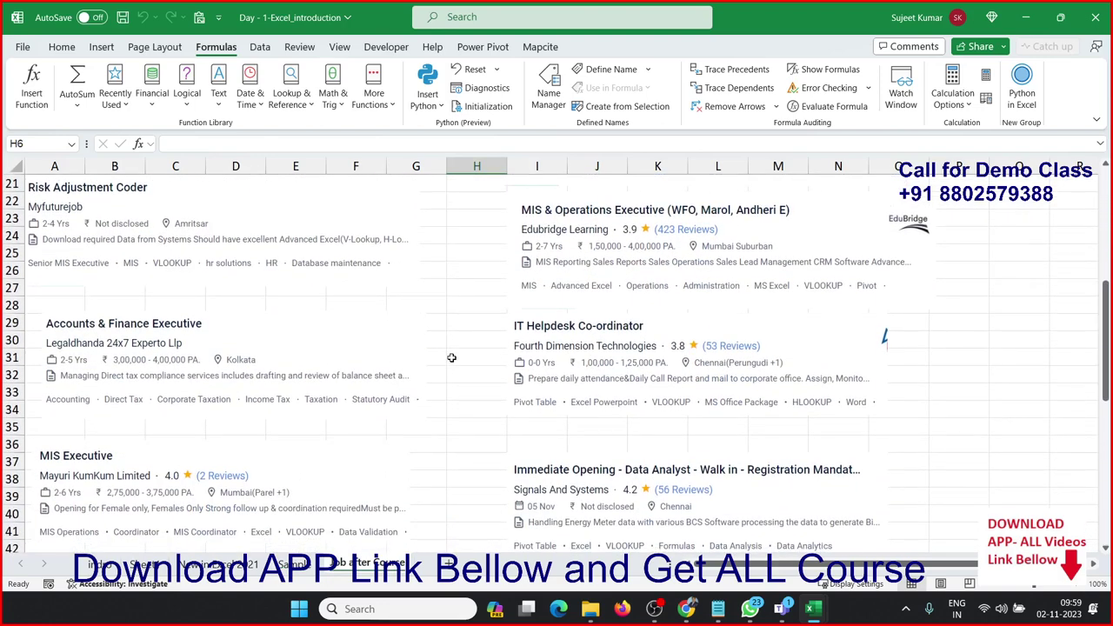
{"action": "scroll", "coordinate": [465, 373], "scroll_direction": "down", "scroll_amount": 3}
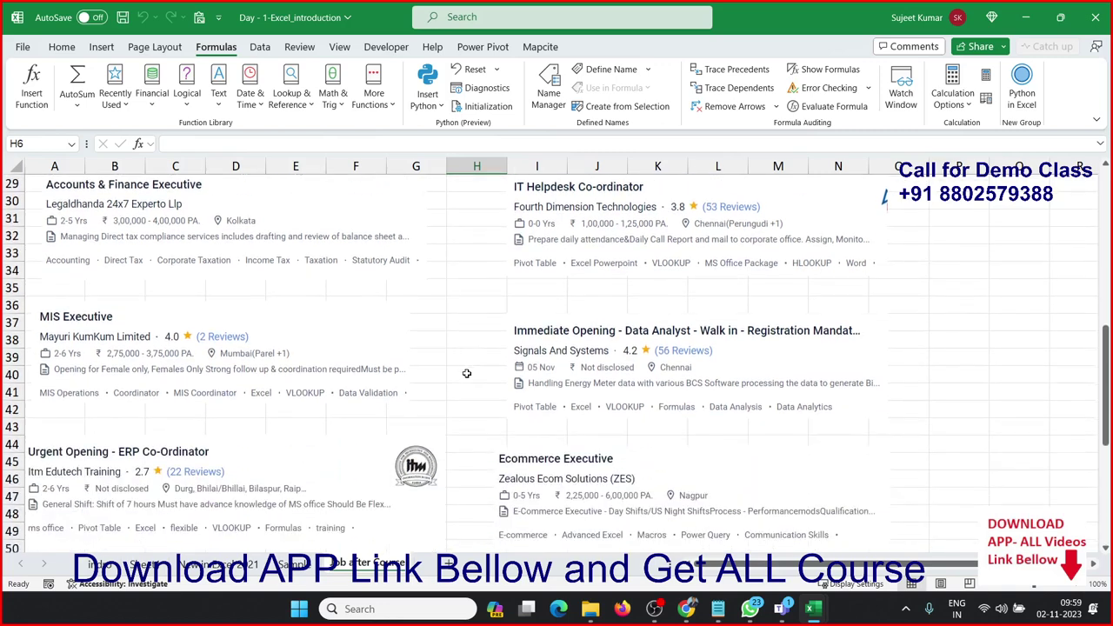
{"action": "scroll", "coordinate": [464, 373], "scroll_direction": "down", "scroll_amount": 2}
{"action": "scroll", "coordinate": [467, 374], "scroll_direction": "down", "scroll_amount": 1}
{"action": "scroll", "coordinate": [466, 373], "scroll_direction": "down", "scroll_amount": 1}
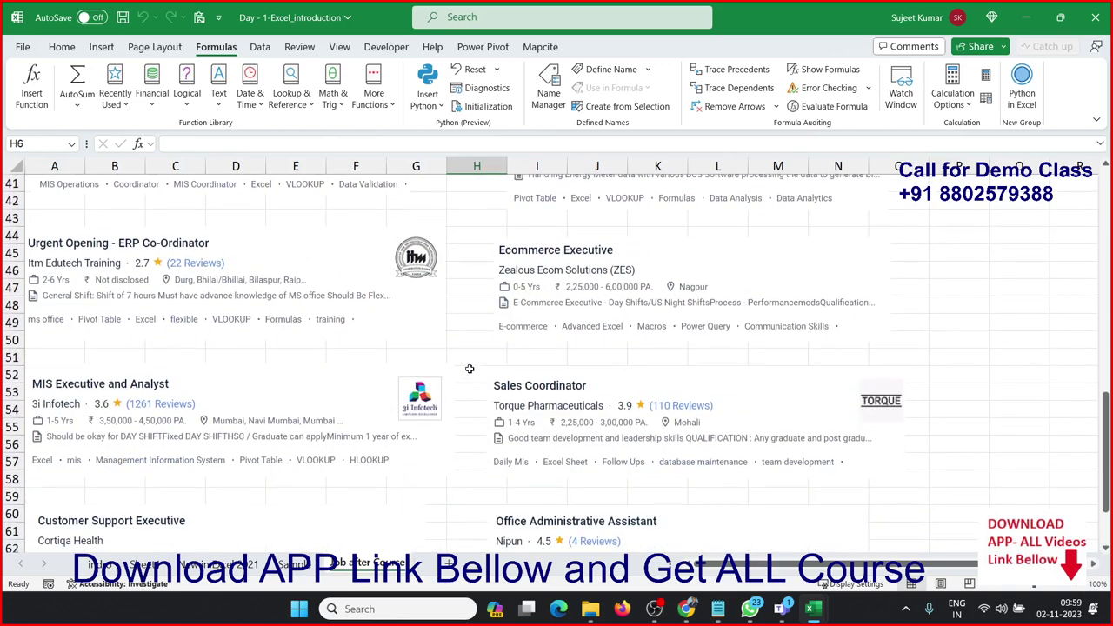
{"action": "scroll", "coordinate": [468, 371], "scroll_direction": "down", "scroll_amount": 1}
{"action": "scroll", "coordinate": [468, 368], "scroll_direction": "down", "scroll_amount": 3}
{"action": "scroll", "coordinate": [469, 367], "scroll_direction": "up", "scroll_amount": 1}
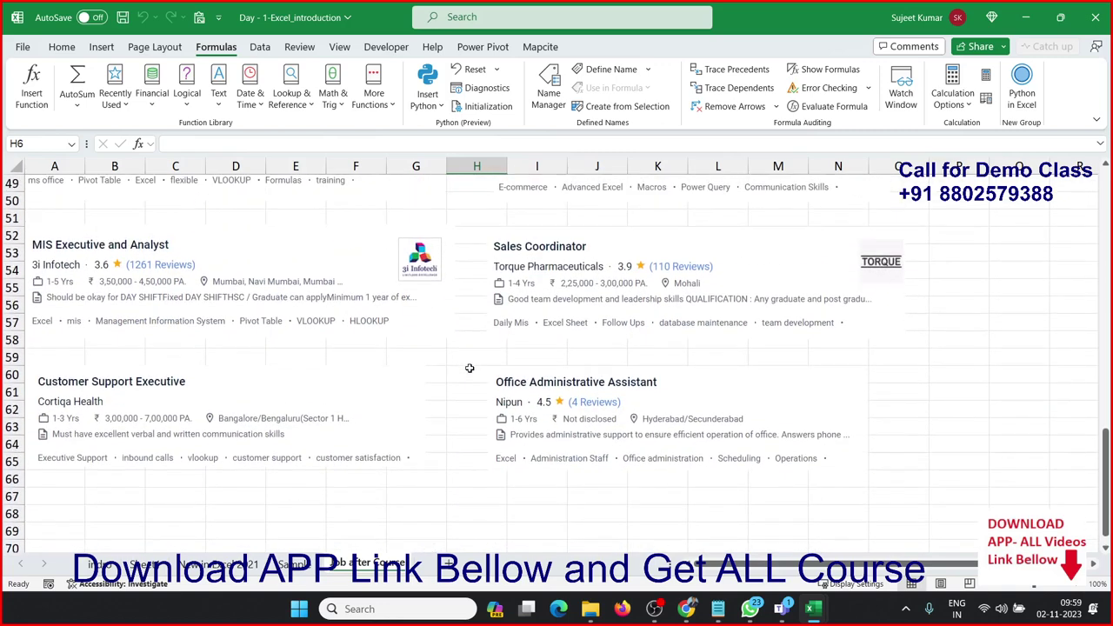
{"action": "scroll", "coordinate": [468, 368], "scroll_direction": "up", "scroll_amount": 1}
{"action": "scroll", "coordinate": [469, 368], "scroll_direction": "up", "scroll_amount": 1}
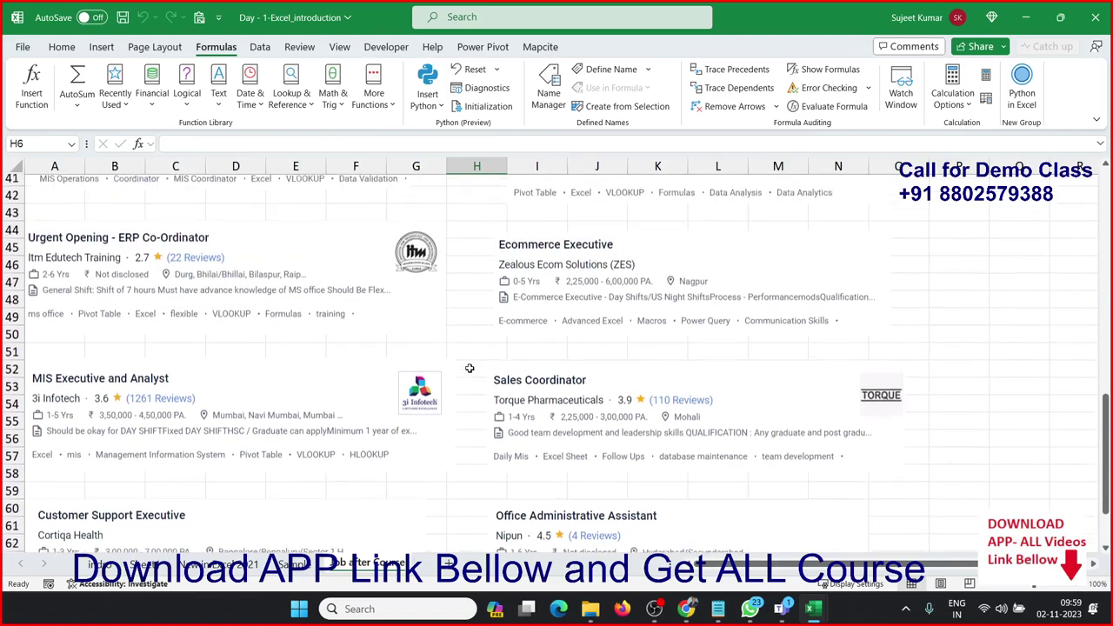
{"action": "scroll", "coordinate": [469, 368], "scroll_direction": "up", "scroll_amount": 1}
{"action": "scroll", "coordinate": [469, 368], "scroll_direction": "up", "scroll_amount": 2}
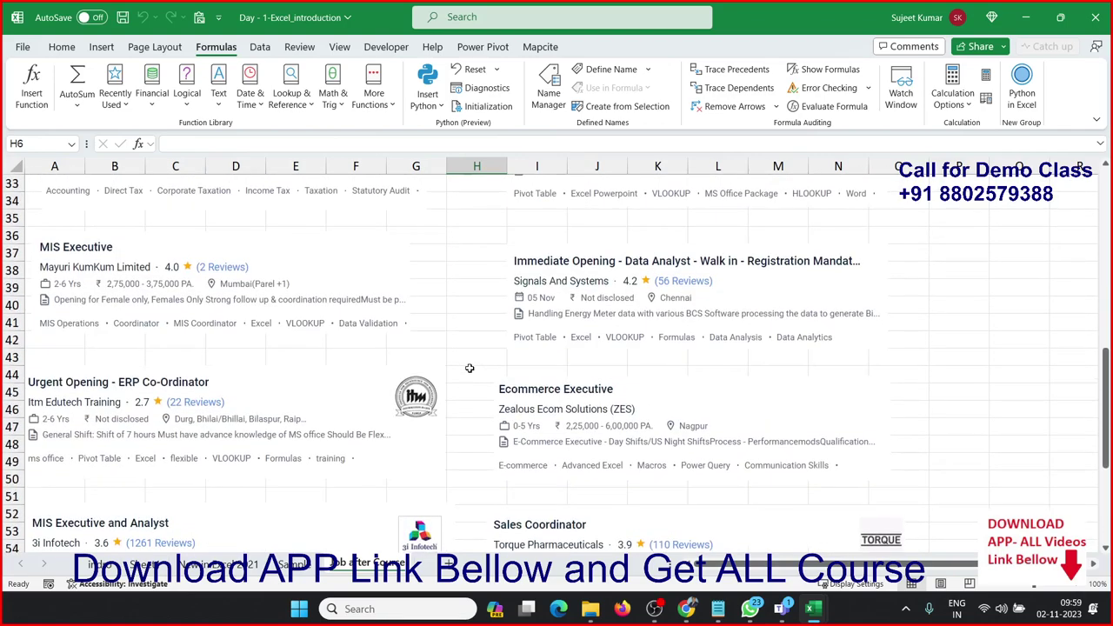
{"action": "scroll", "coordinate": [469, 368], "scroll_direction": "up", "scroll_amount": 2}
{"action": "scroll", "coordinate": [468, 368], "scroll_direction": "up", "scroll_amount": 3}
{"action": "scroll", "coordinate": [469, 368], "scroll_direction": "up", "scroll_amount": 2}
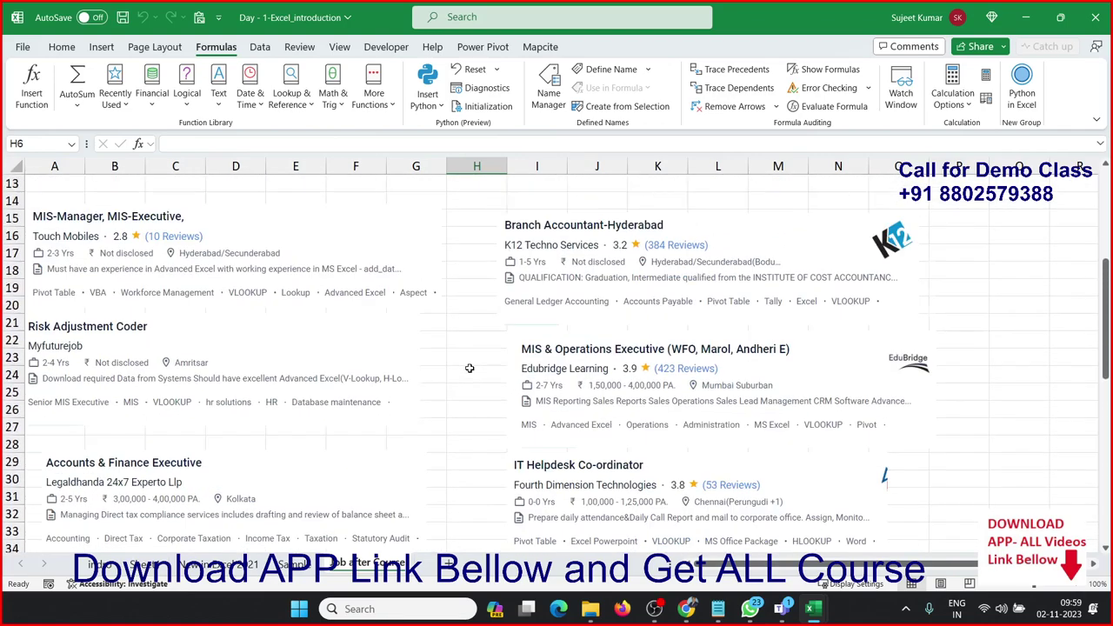
{"action": "scroll", "coordinate": [469, 368], "scroll_direction": "up", "scroll_amount": 1}
{"action": "scroll", "coordinate": [469, 368], "scroll_direction": "up", "scroll_amount": 2}
{"action": "scroll", "coordinate": [468, 368], "scroll_direction": "up", "scroll_amount": 2}
{"action": "scroll", "coordinate": [469, 367], "scroll_direction": "up", "scroll_amount": 2}
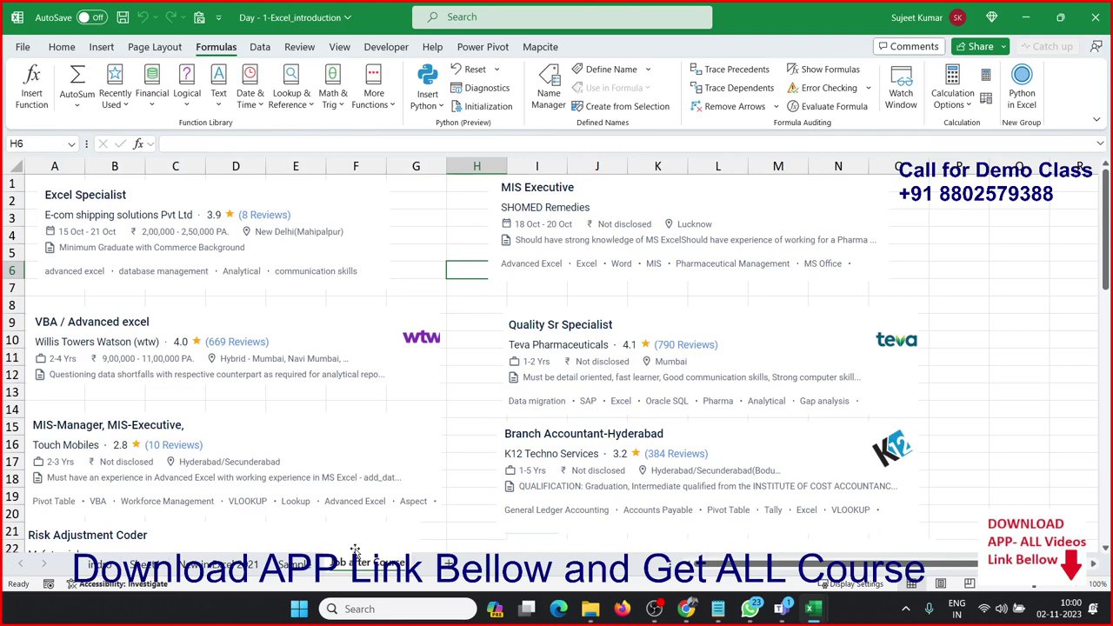
{"action": "left_click", "coordinate": [295, 564]}
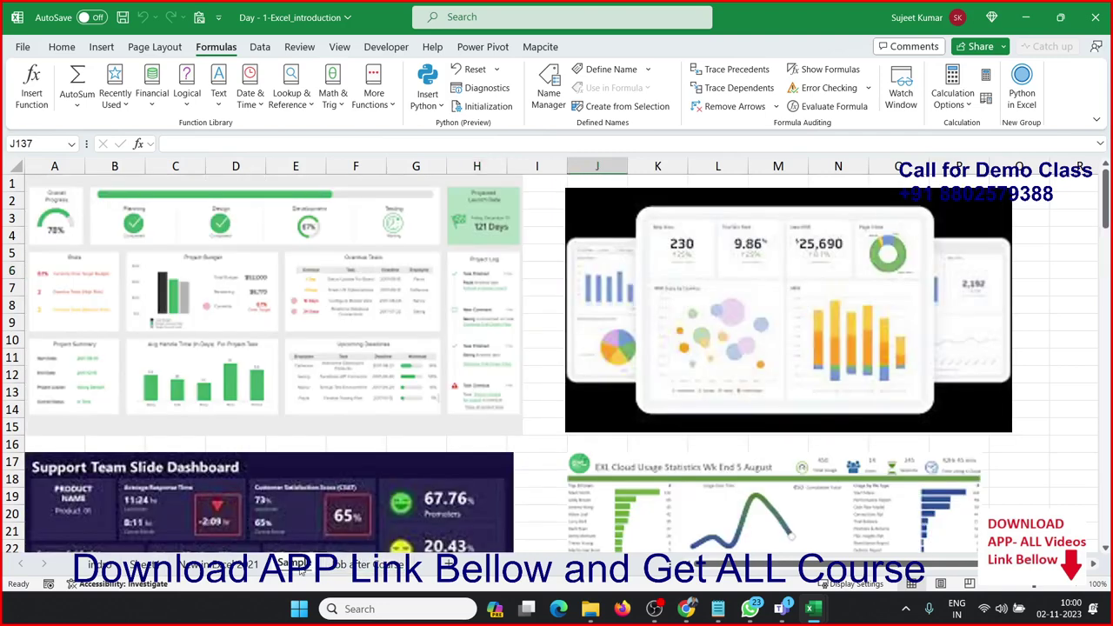